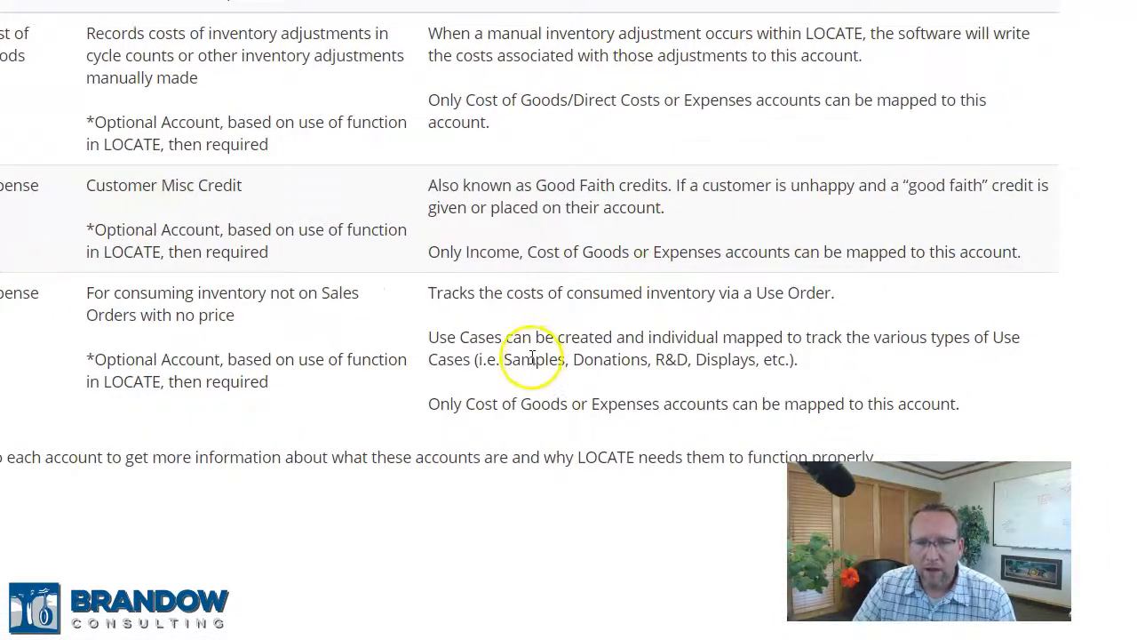
Review LOCATE's default account mappings article, including its title and the Inventory Consumption use case examples
drag(504, 357, 748, 370)
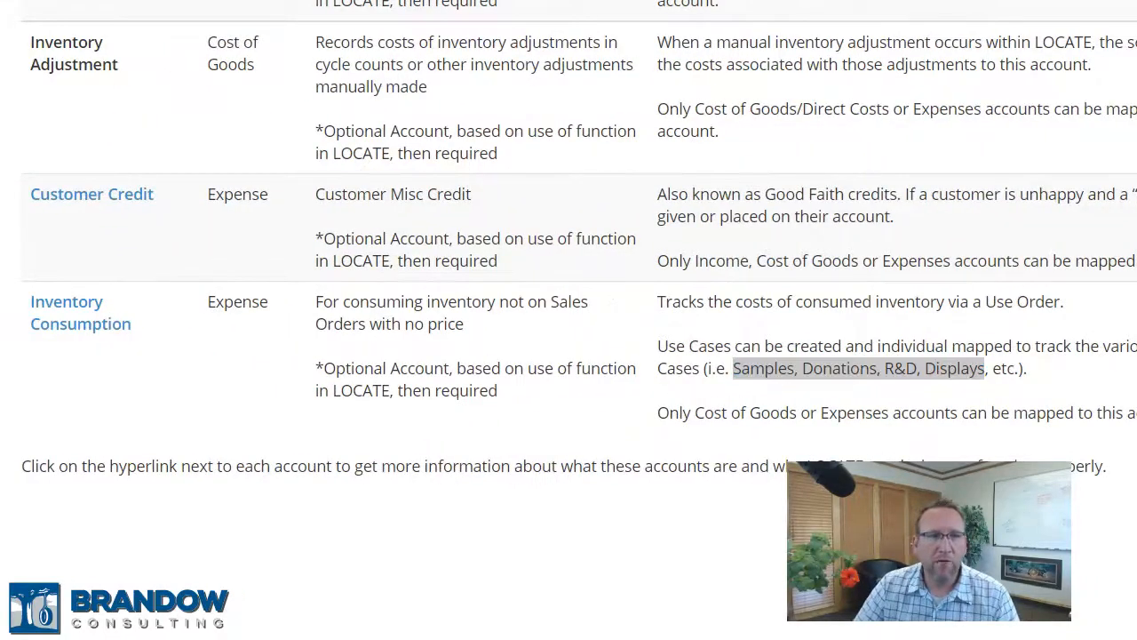
scroll(569, 320, up, 15)
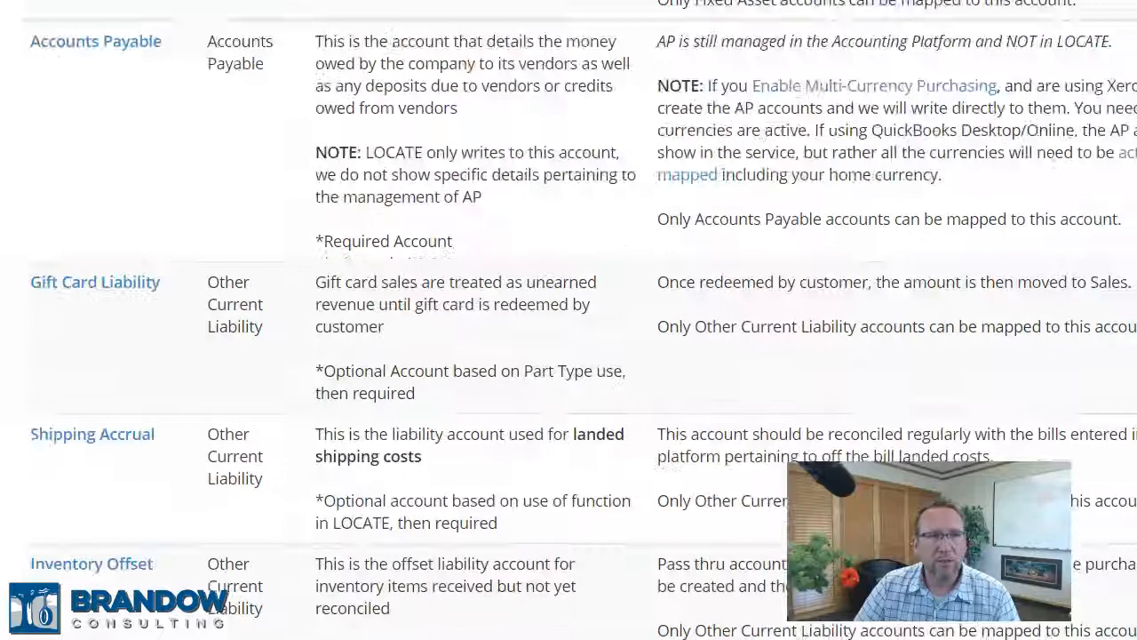
scroll(568, 320, up, 4)
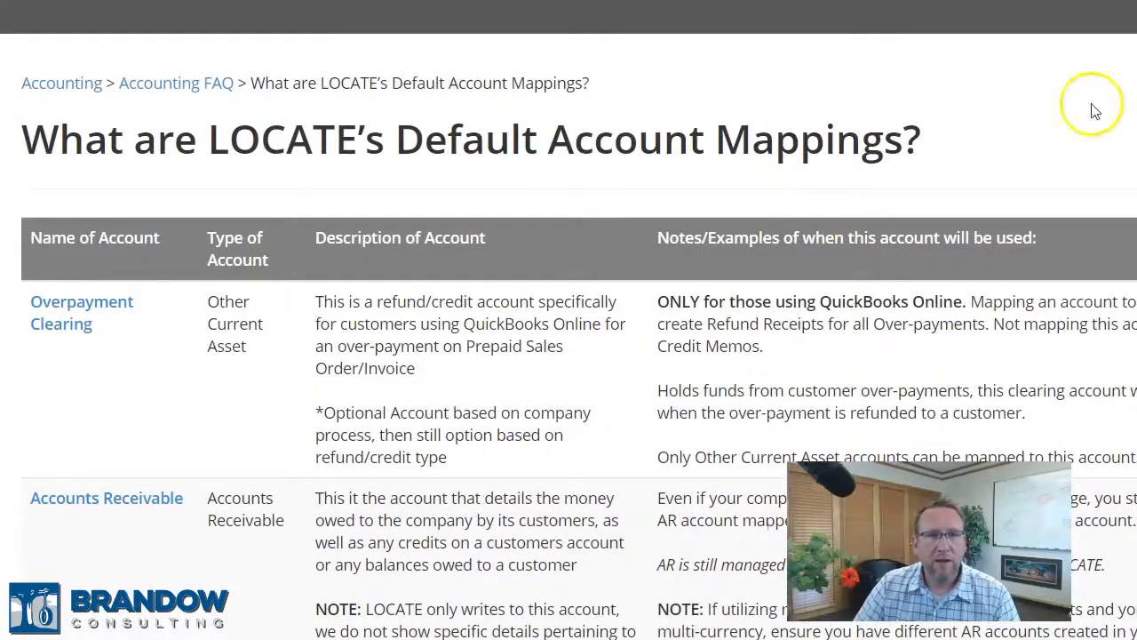
drag(396, 139, 895, 125)
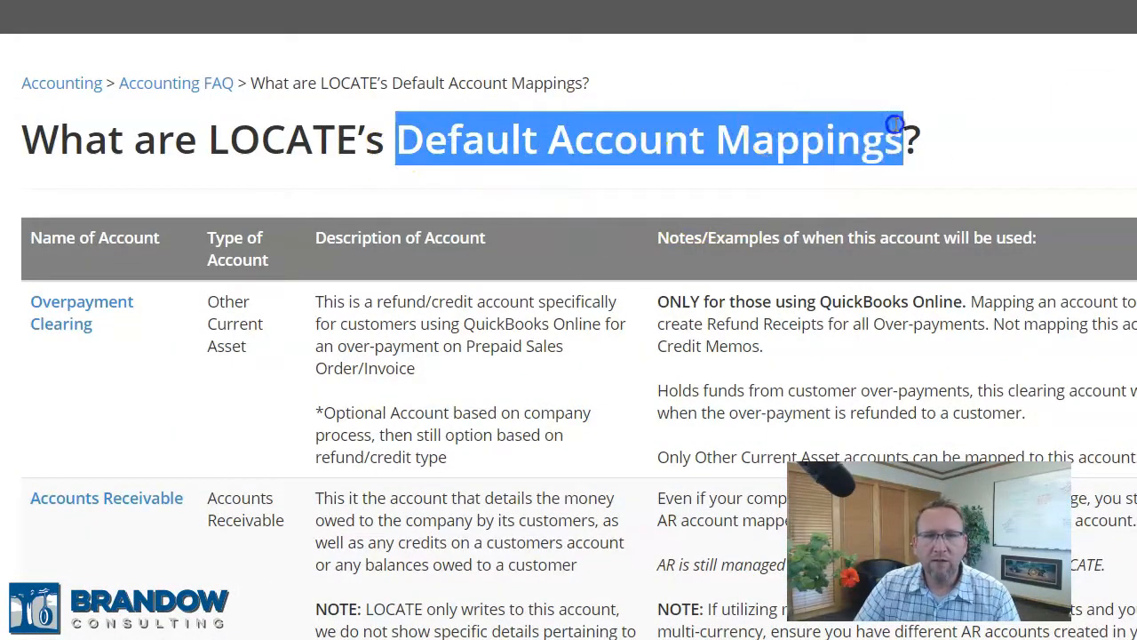
click(667, 185)
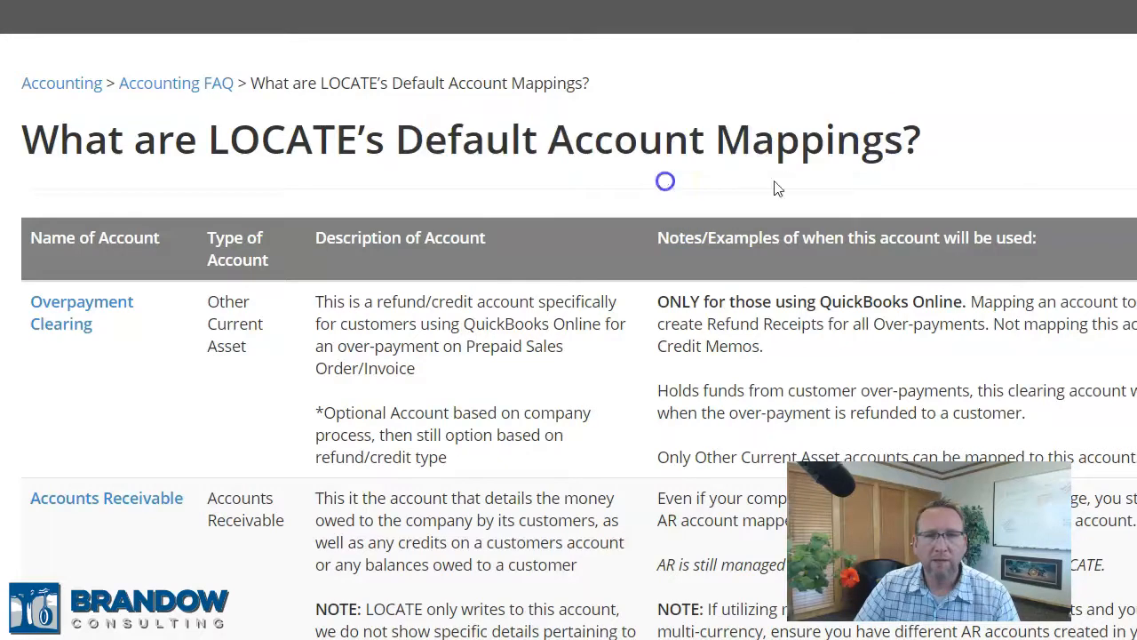
scroll(568, 356, down, 20)
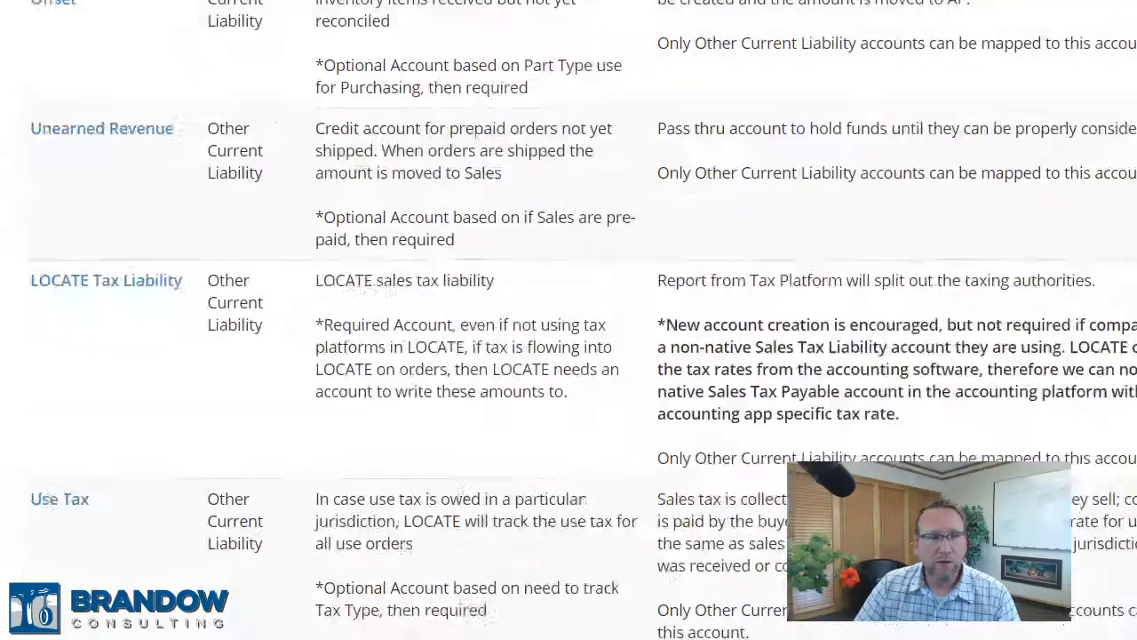
scroll(568, 320, down, 8)
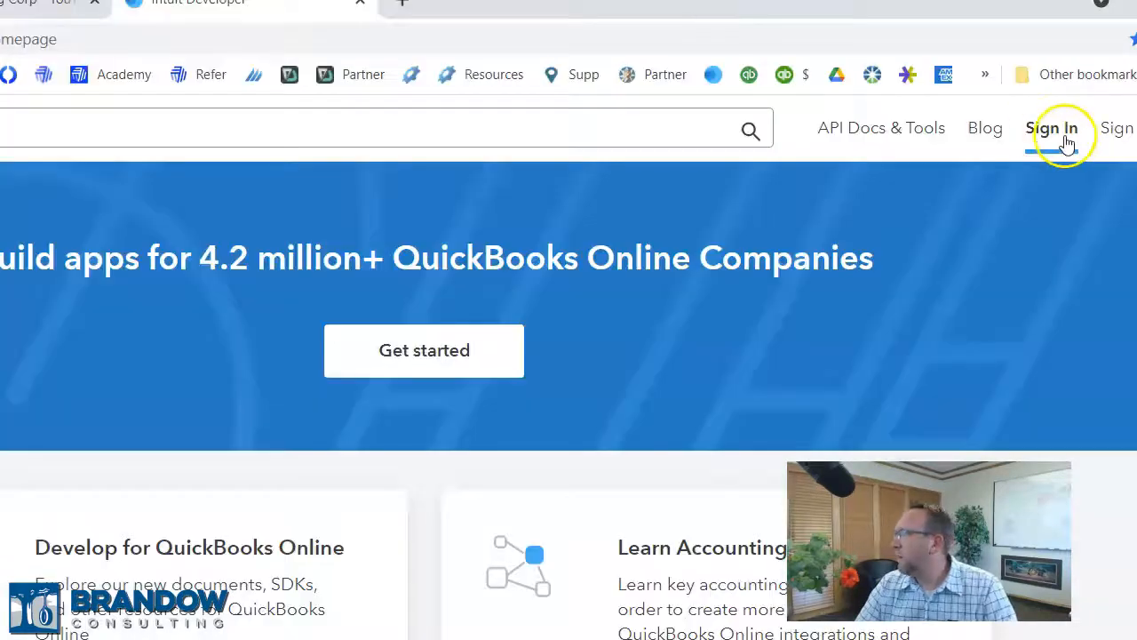
Sign in to the Intuit Developer site and open the QuickBooks Online sandbox company's Chart of Accounts
click(1057, 131)
click(284, 525)
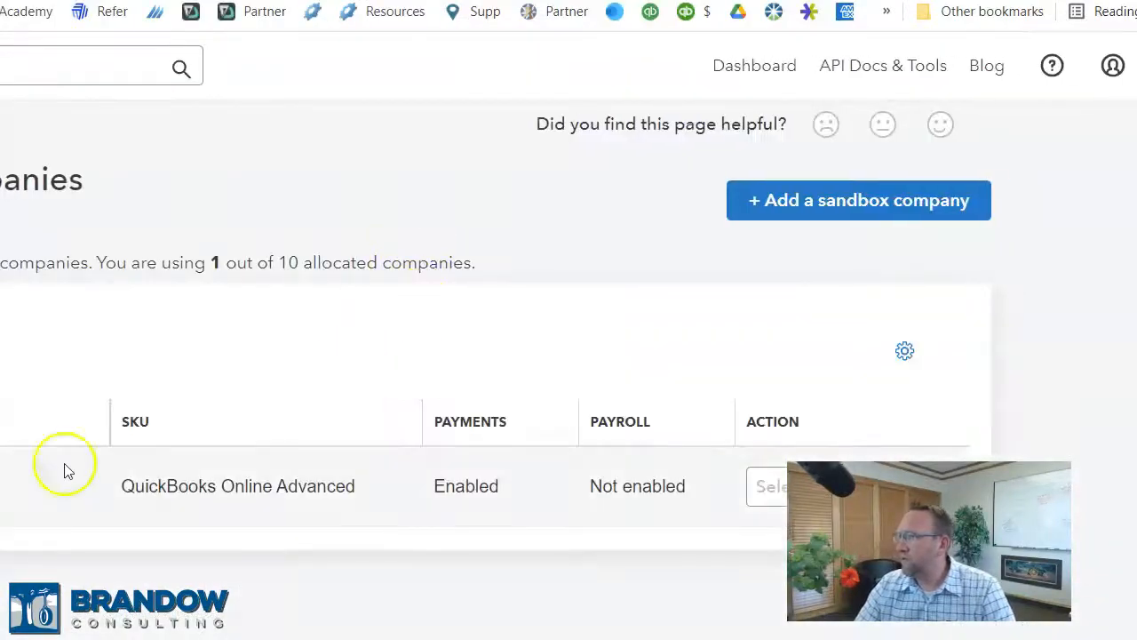
click(345, 11)
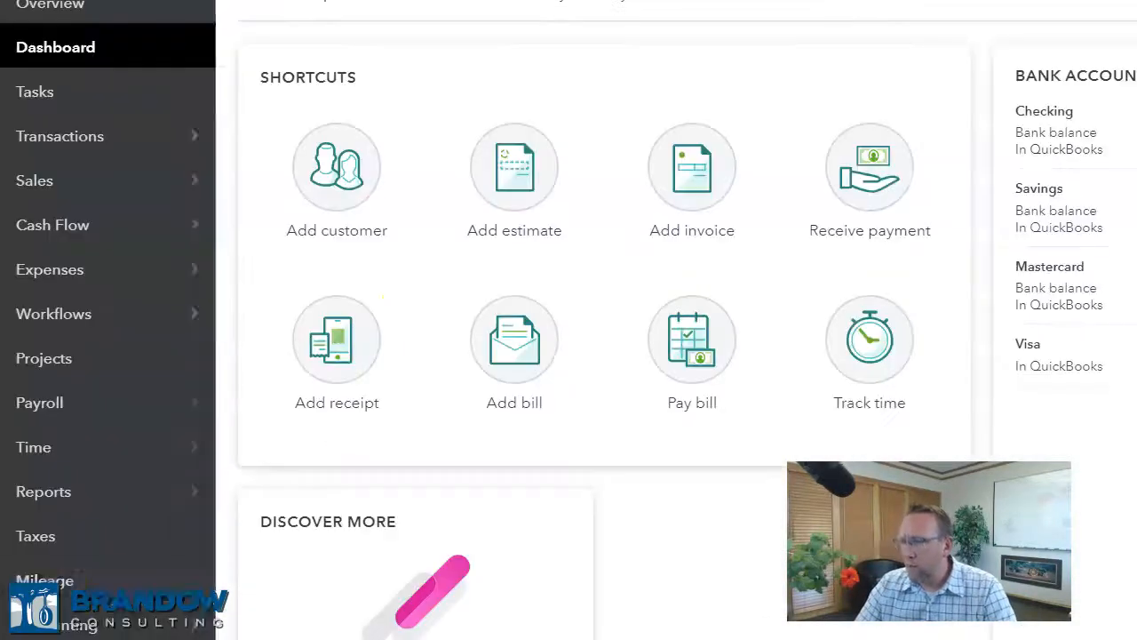
mouse_move(84, 626)
click(236, 587)
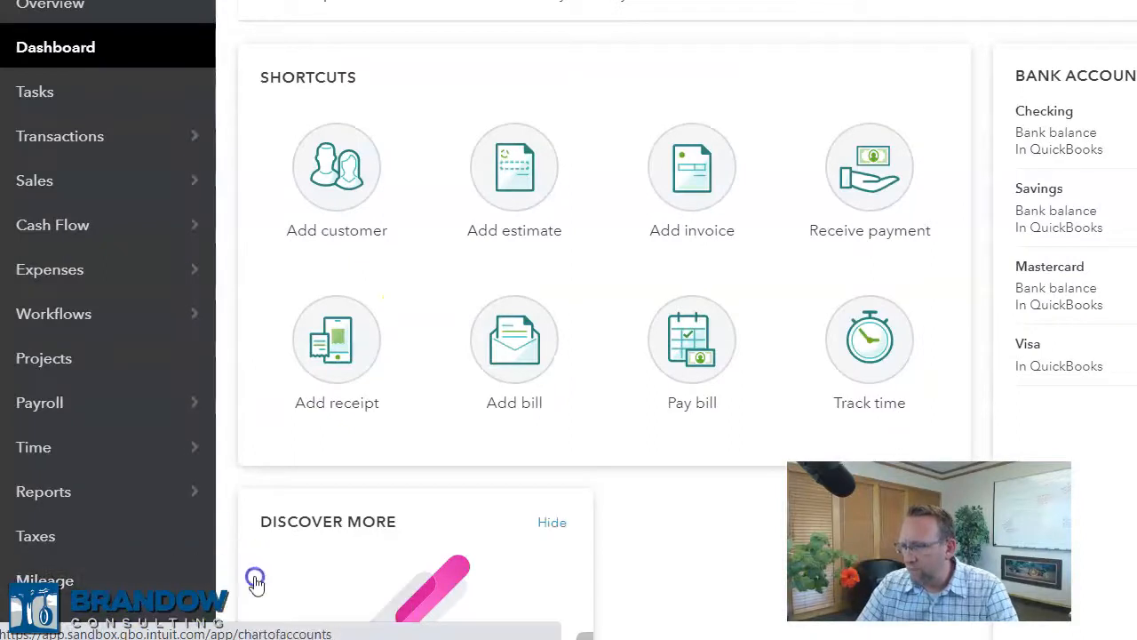
Search the Chart of Accounts for "cons" and clear the search
click(409, 298)
text(cons)
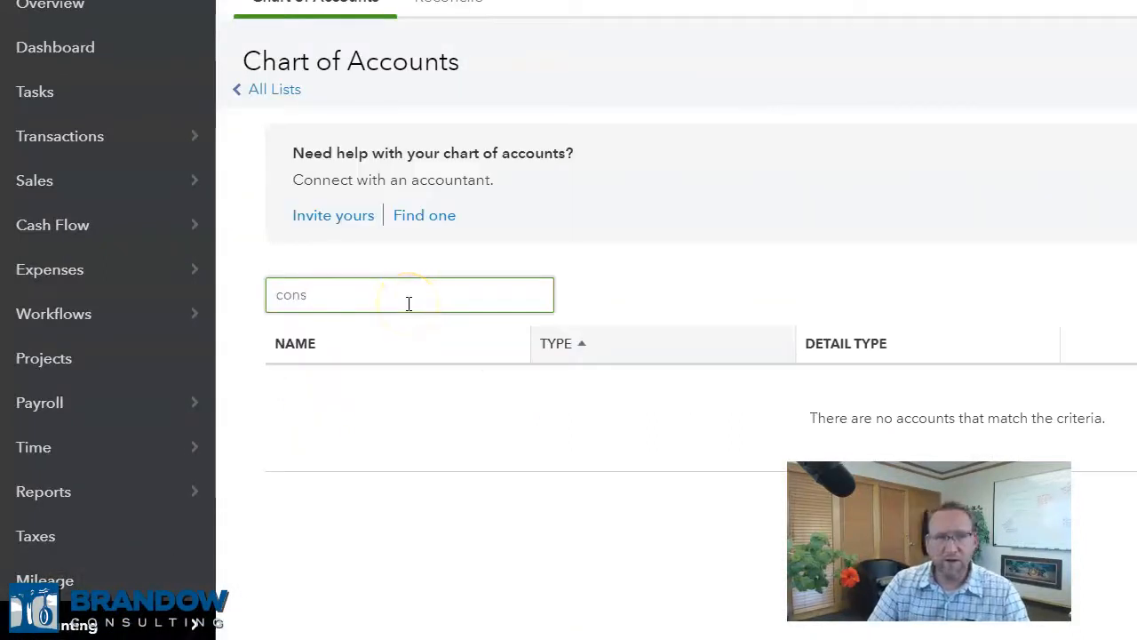
key(BackSpace)
key(BackSpace)
key(BackSpace)
key(BackSpace)
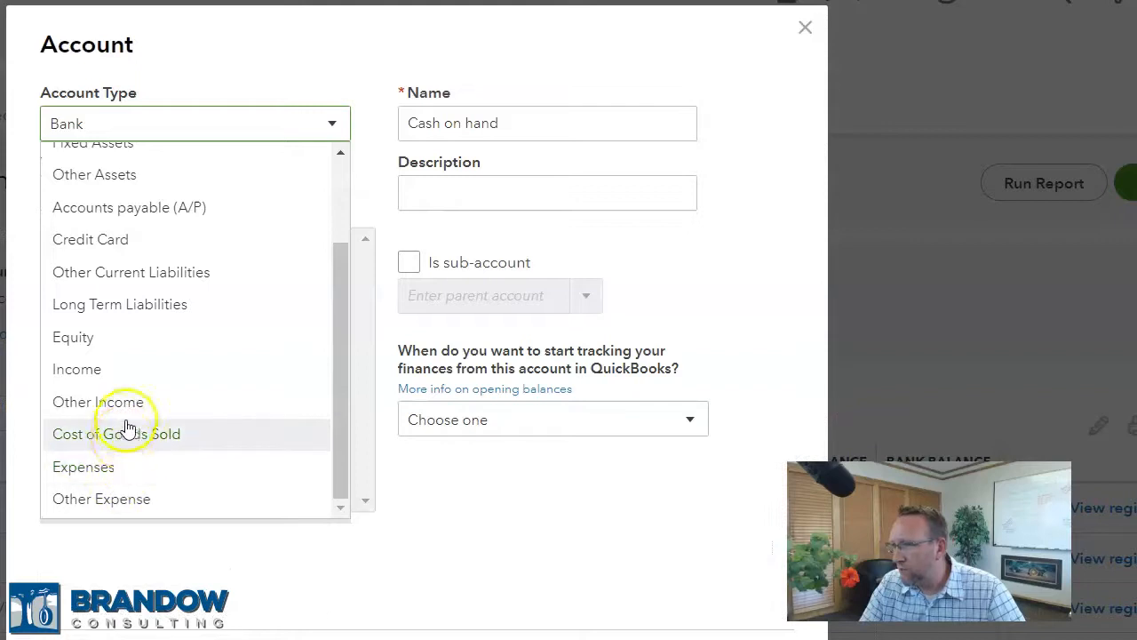
click(122, 468)
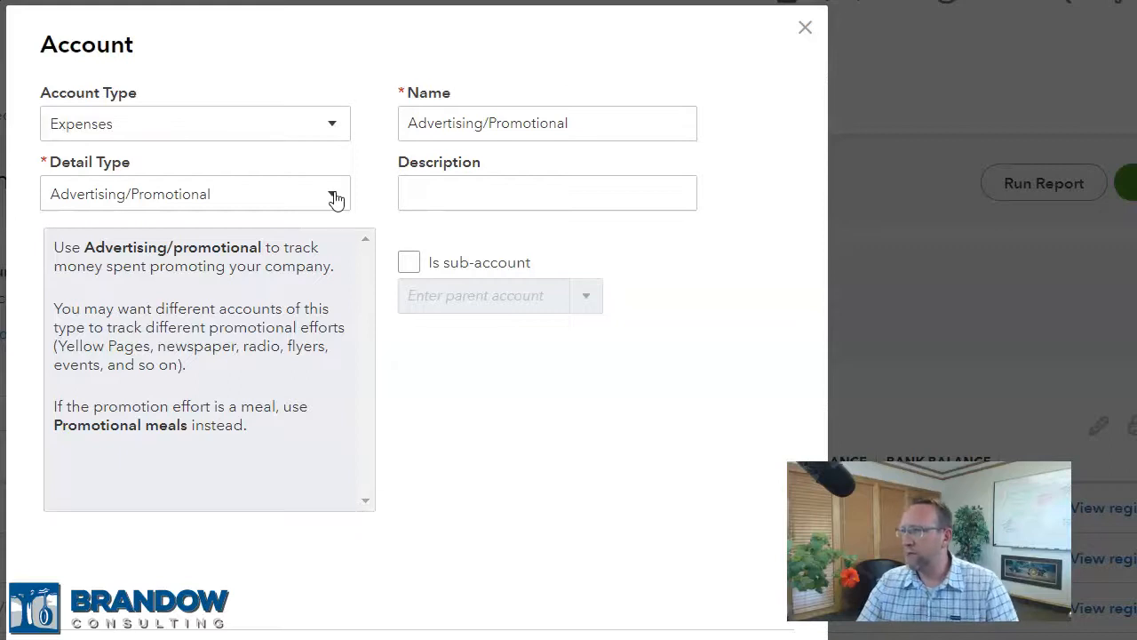
click(336, 200)
drag(341, 285, 338, 469)
click(239, 478)
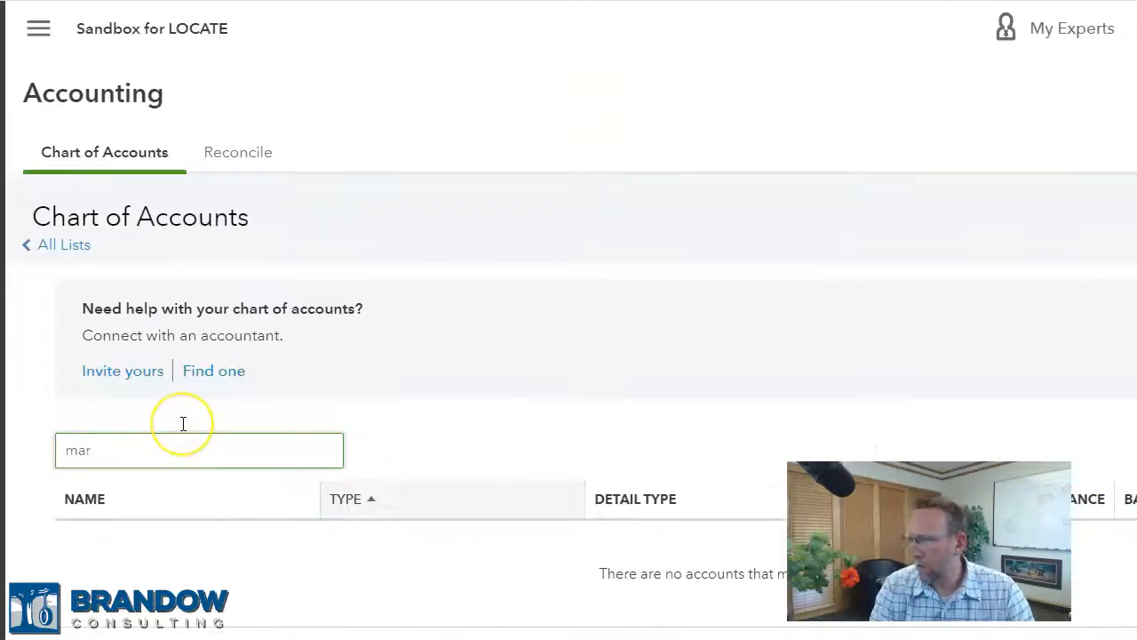
Replace the Chart of Accounts search term with "pro" and look through the matching accounts
key(BackSpace)
key(BackSpace)
key(BackSpace)
text(pro)
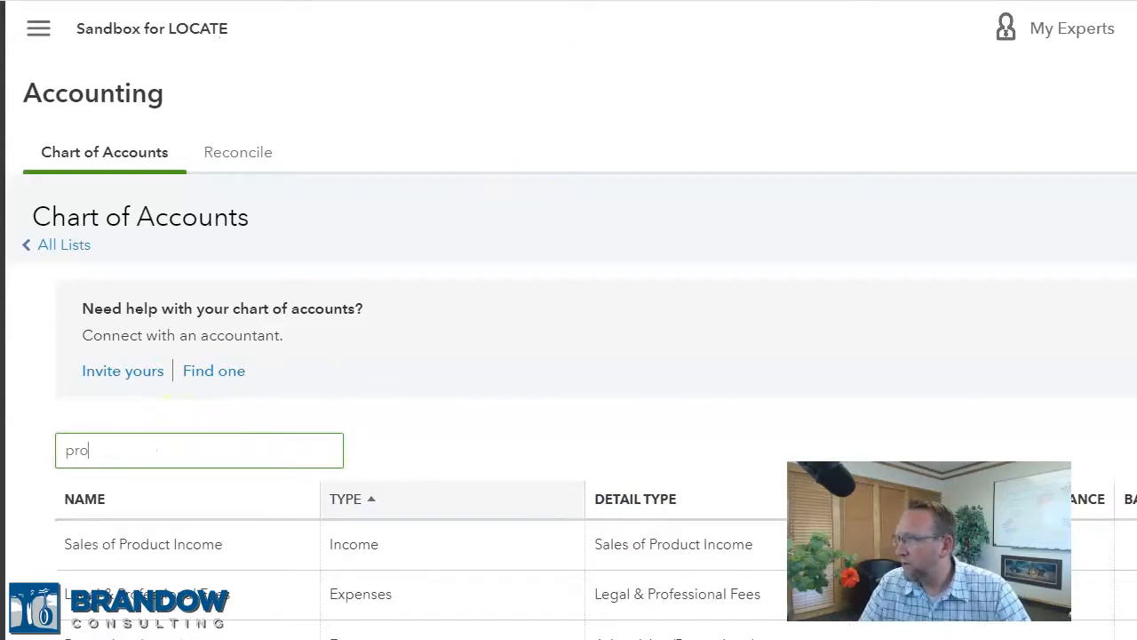
scroll(597, 9, down, 1)
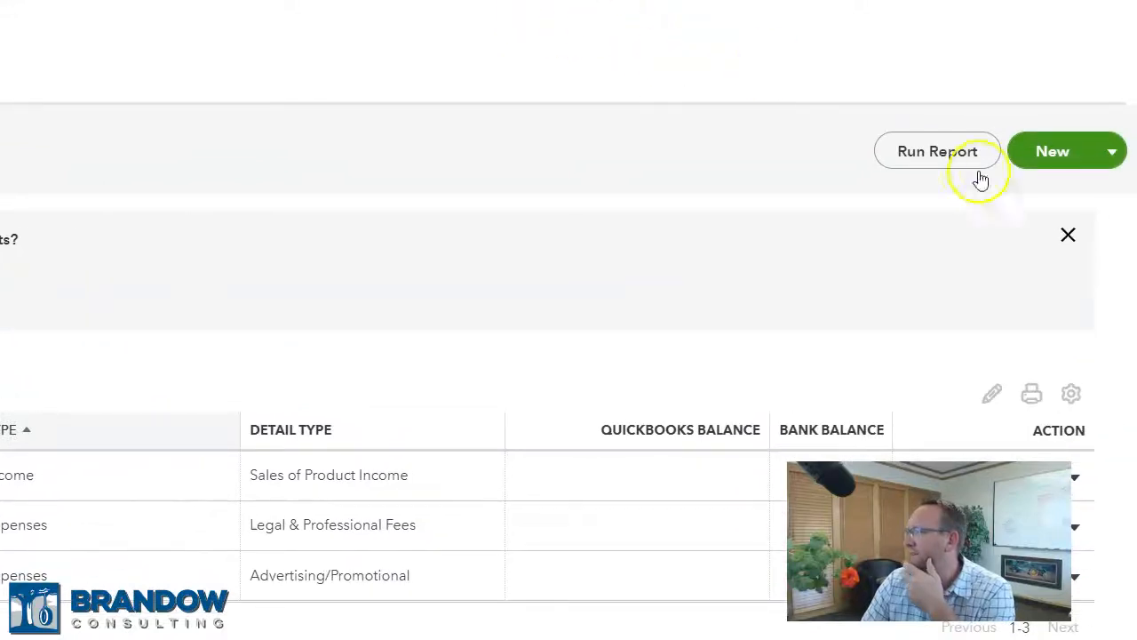
Start a new account in the Chart of Accounts
click(1058, 157)
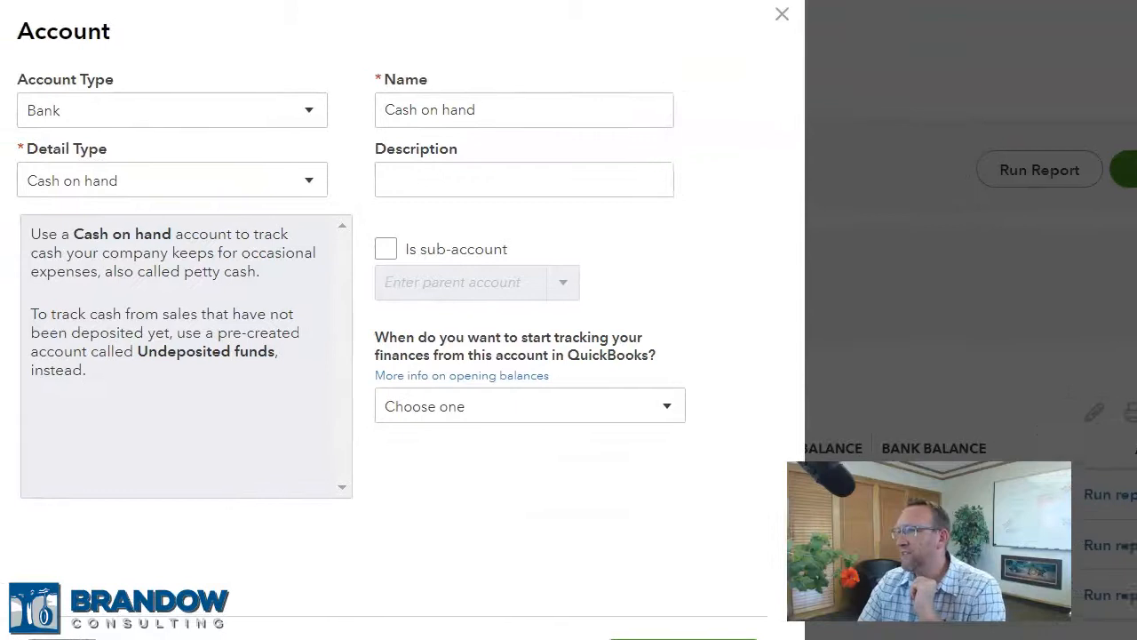
click(330, 116)
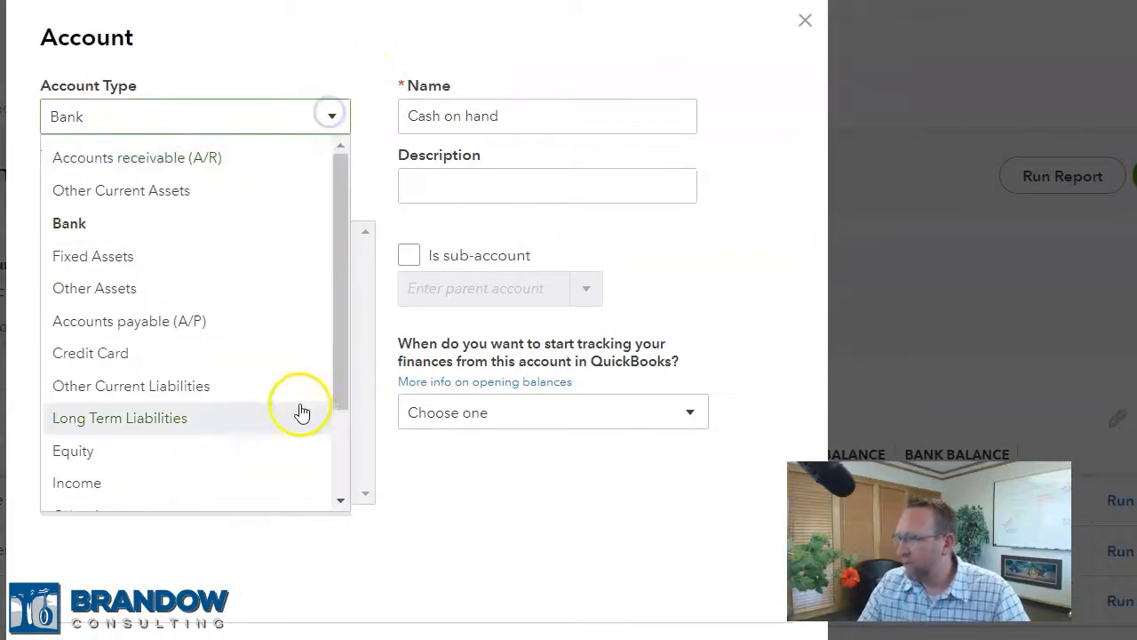
scroll(337, 284, down, 3)
click(138, 497)
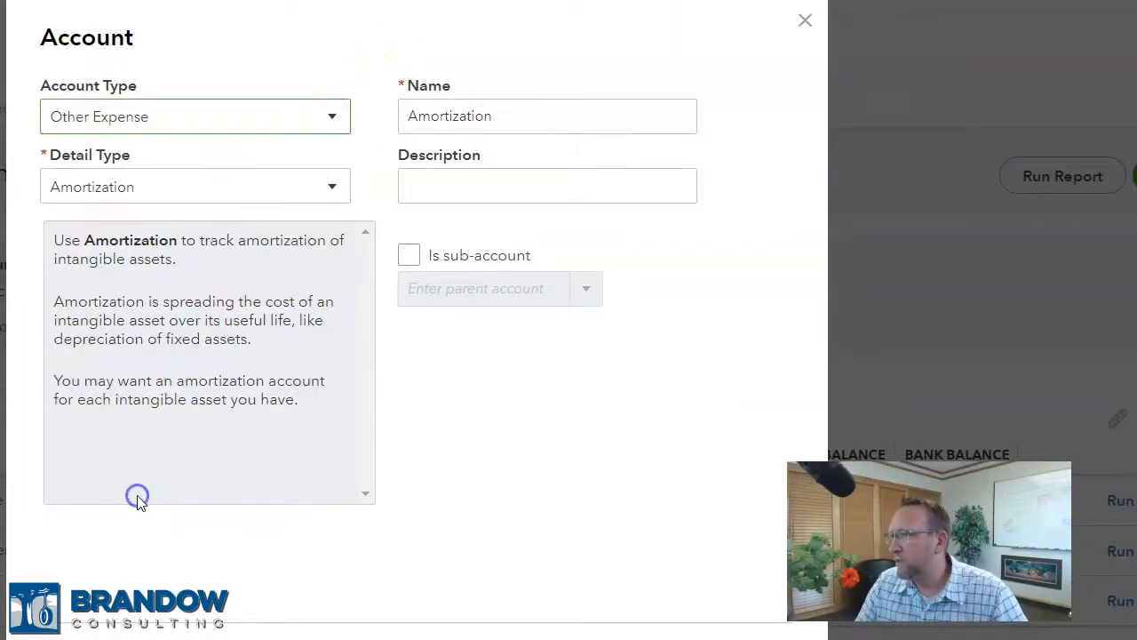
click(329, 184)
drag(337, 283, 312, 525)
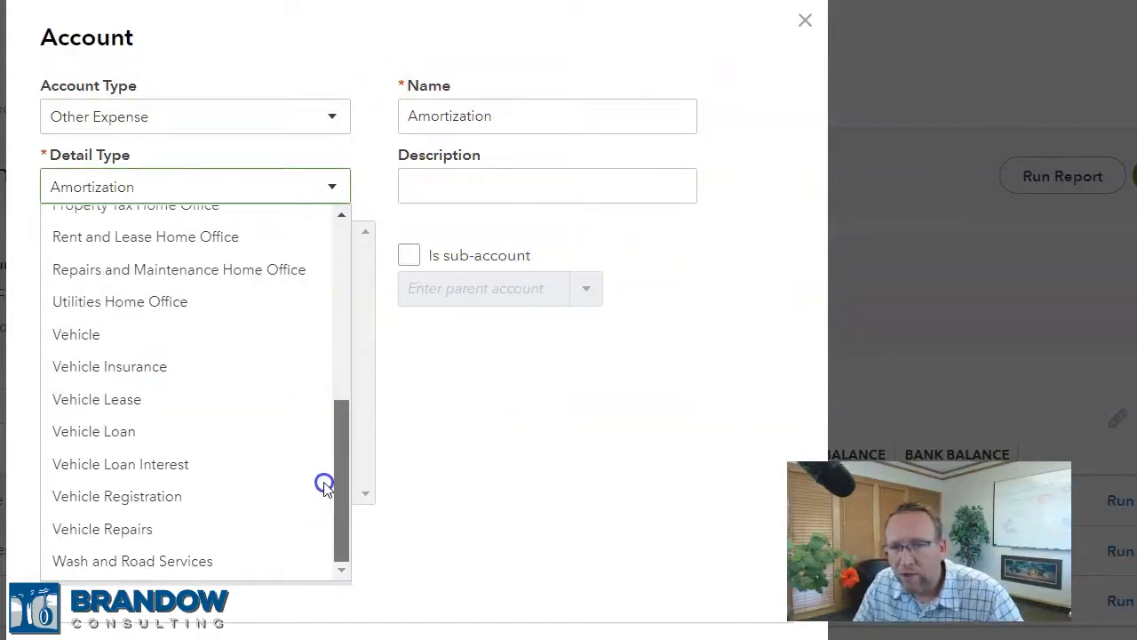
drag(330, 473, 343, 293)
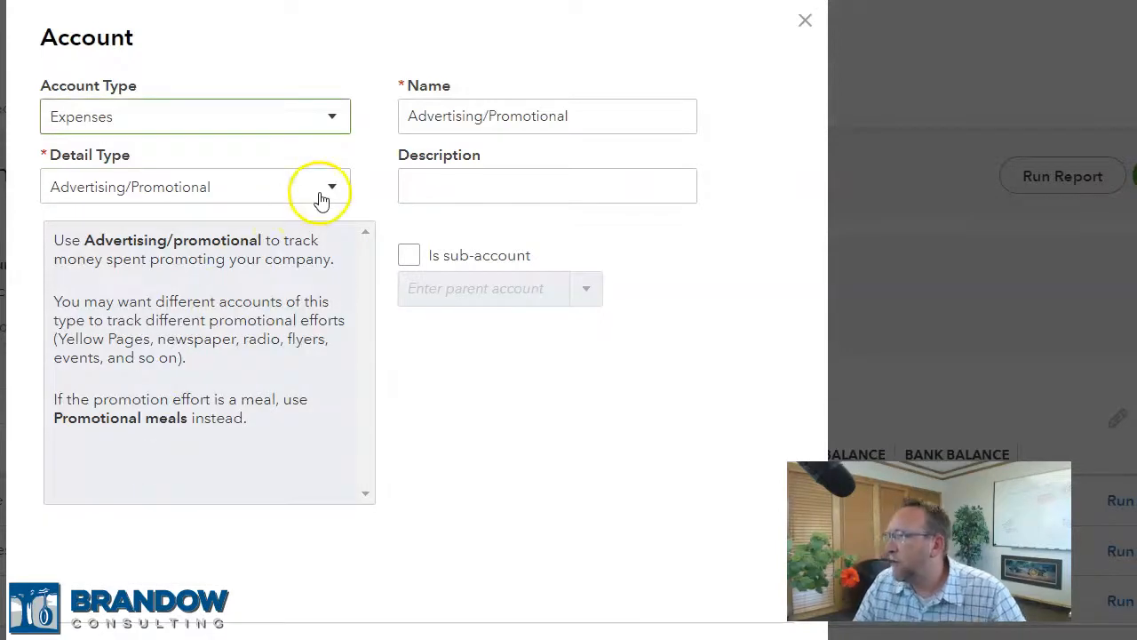
Set the new expense account's detail type to Supplies & Materials
click(327, 189)
drag(342, 314, 341, 489)
click(172, 406)
Name the new account Inventory Consumption and save it
click(556, 116)
triple_click(556, 116)
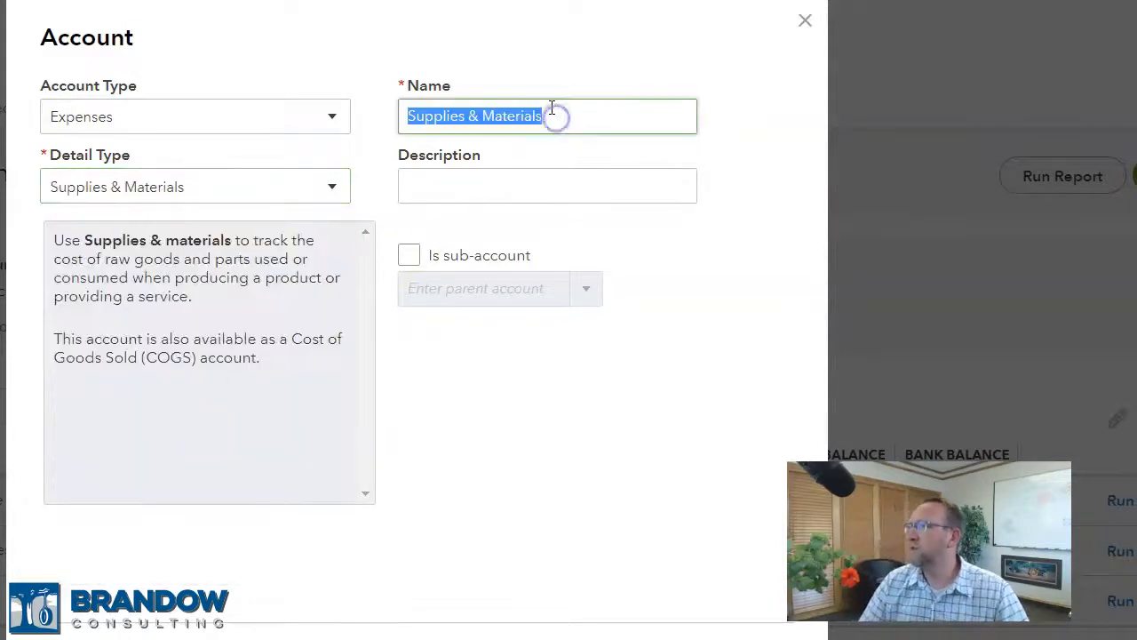
text(Inventory Consumption)
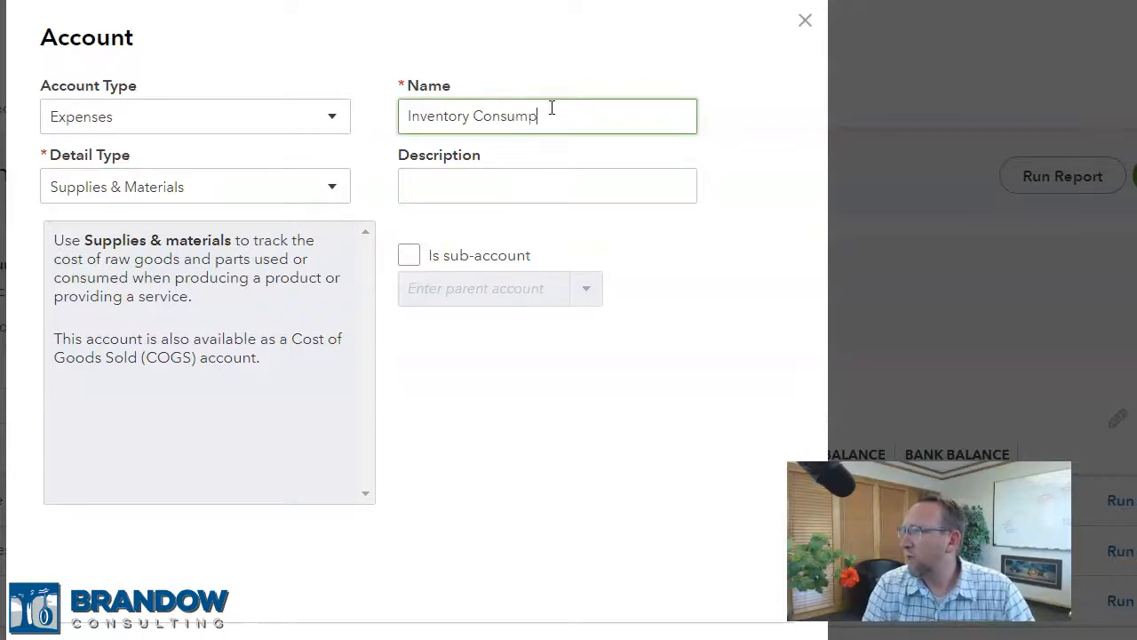
triple_click(632, 82)
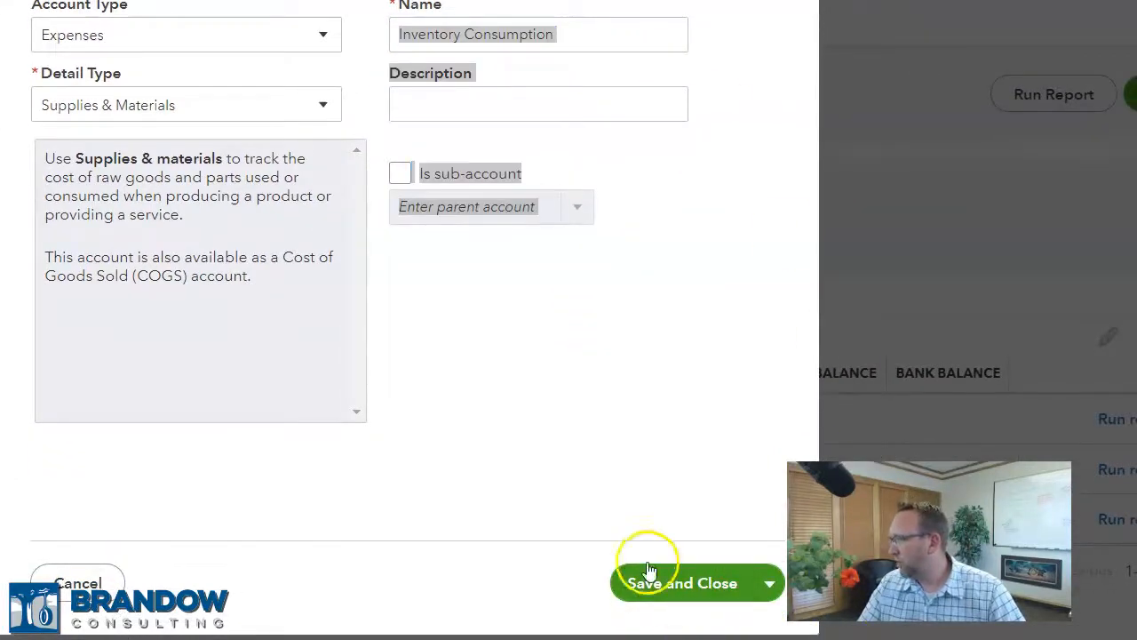
click(667, 584)
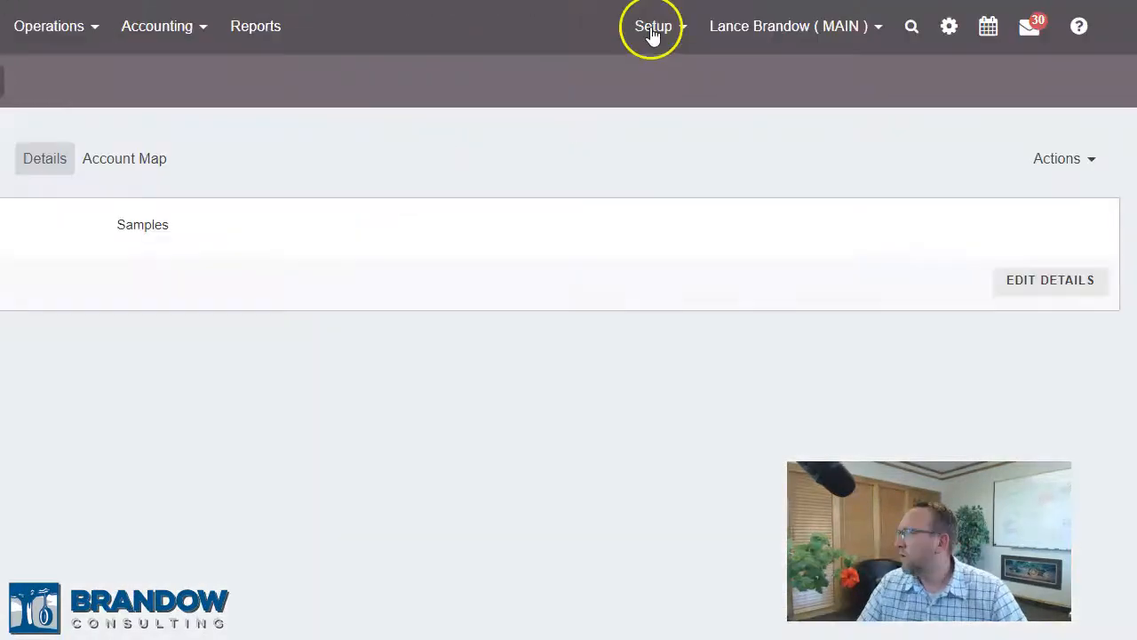
Switch to LOCATE and open the account map of the QuickBooks Online service
click(651, 29)
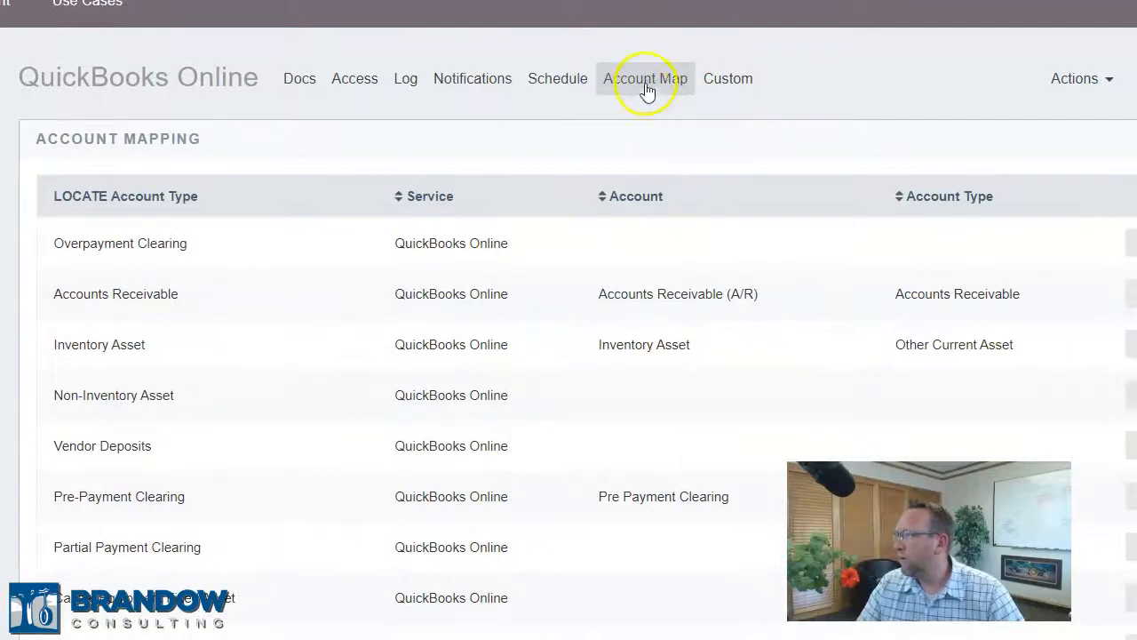
scroll(638, 104, down, 10)
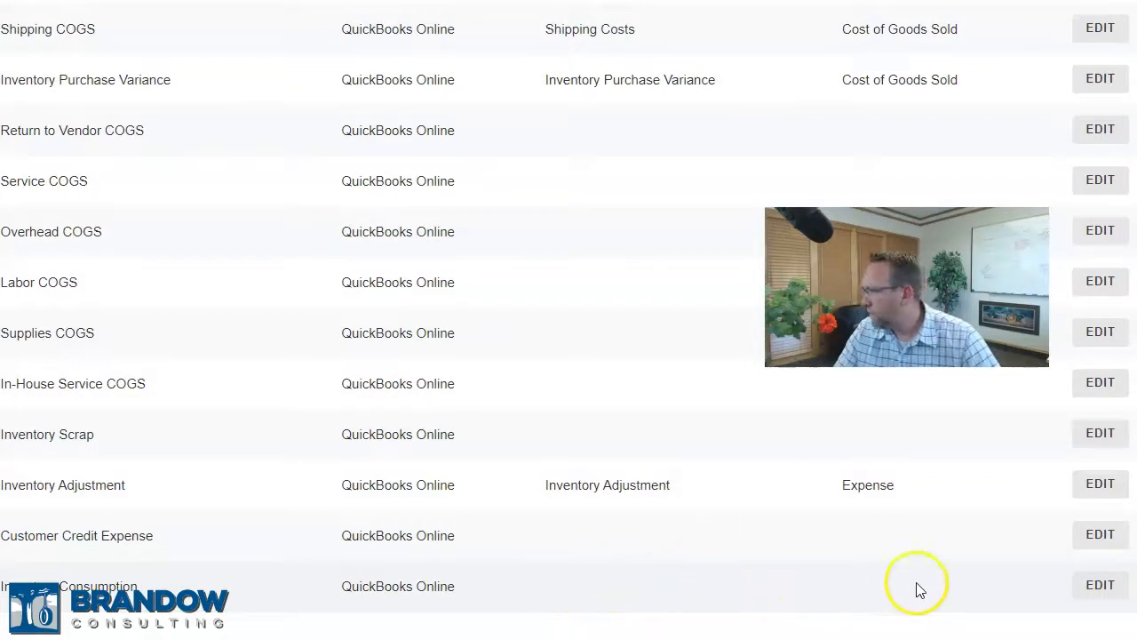
Try to map the Inventory Consumption account type by searching for "inventory con"
click(1081, 591)
click(685, 594)
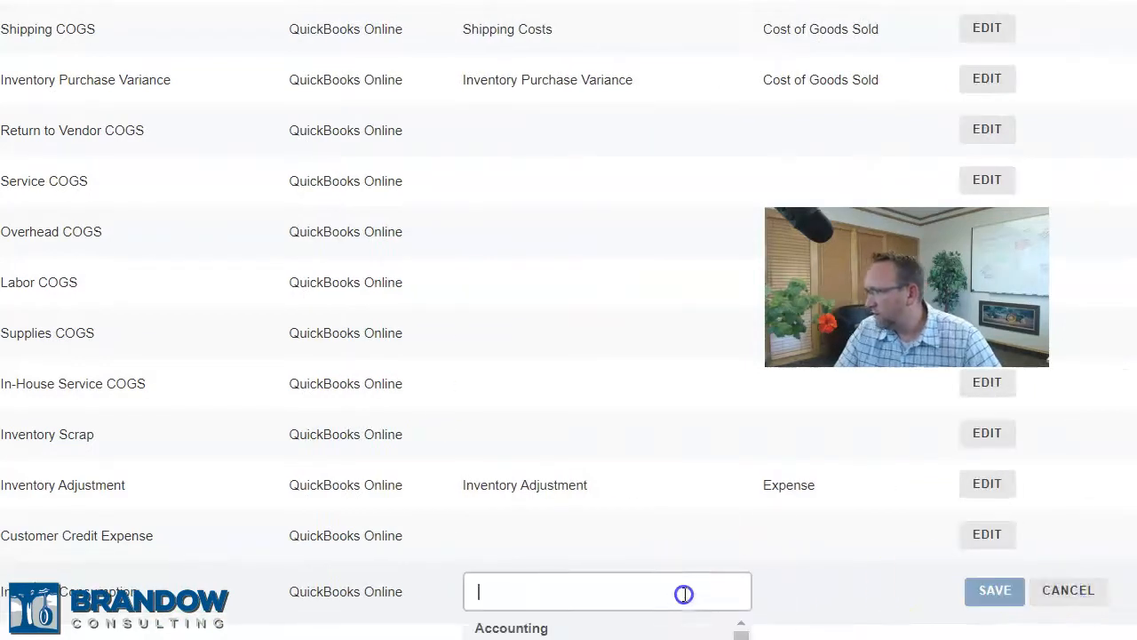
text(inv)
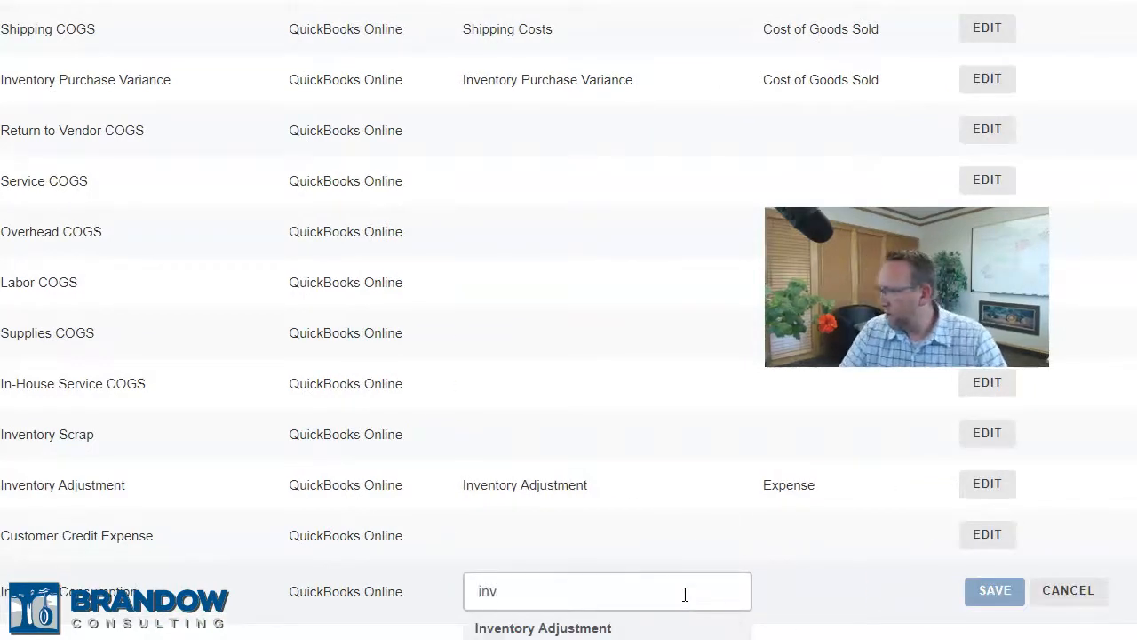
text(entory con)
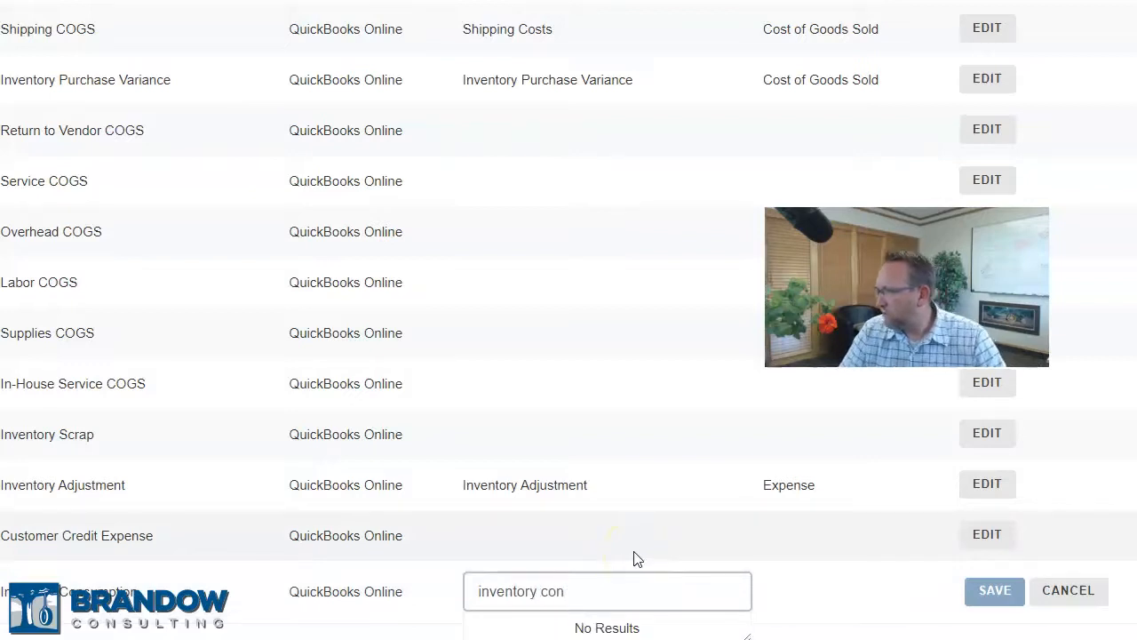
Sync the QuickBooks Online service with LOCATE
scroll(634, 558, up, 15)
click(1022, 35)
click(983, 69)
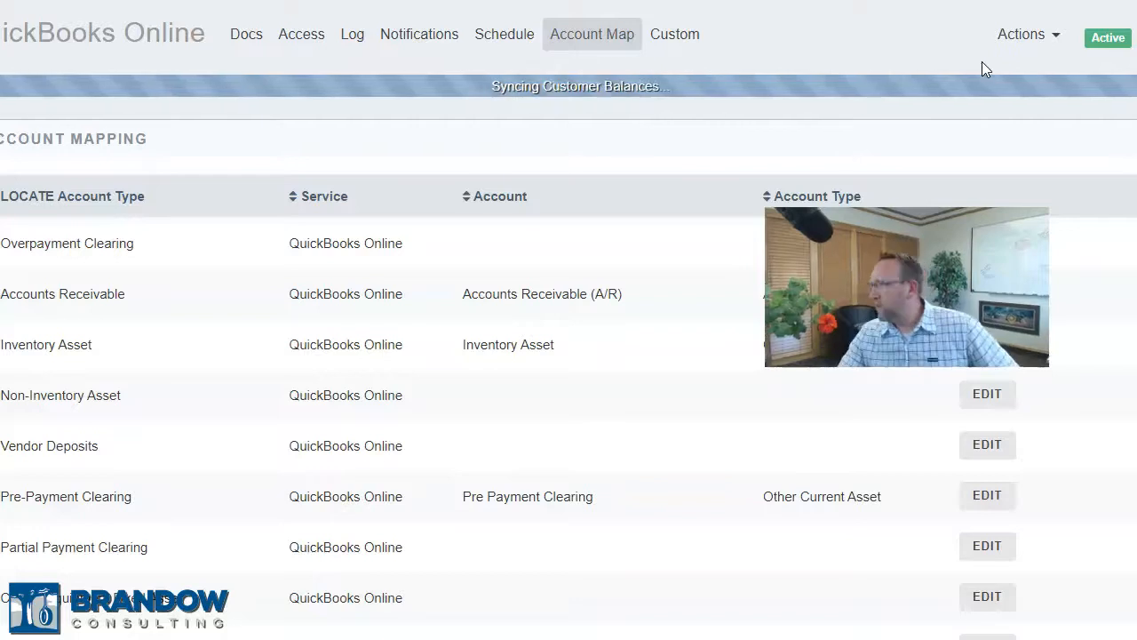
click(989, 62)
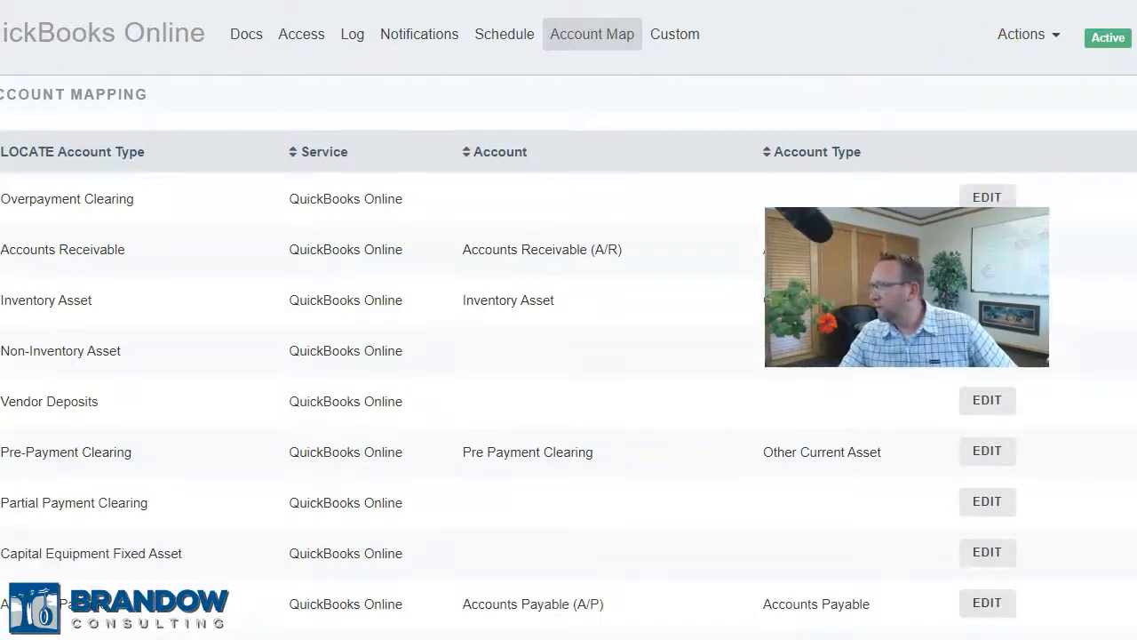
Map the Inventory Consumption account type to the QuickBooks Online Inventory Consumption account and save the mapping
scroll(569, 355, down, 15)
click(987, 579)
click(540, 576)
text(inventory co)
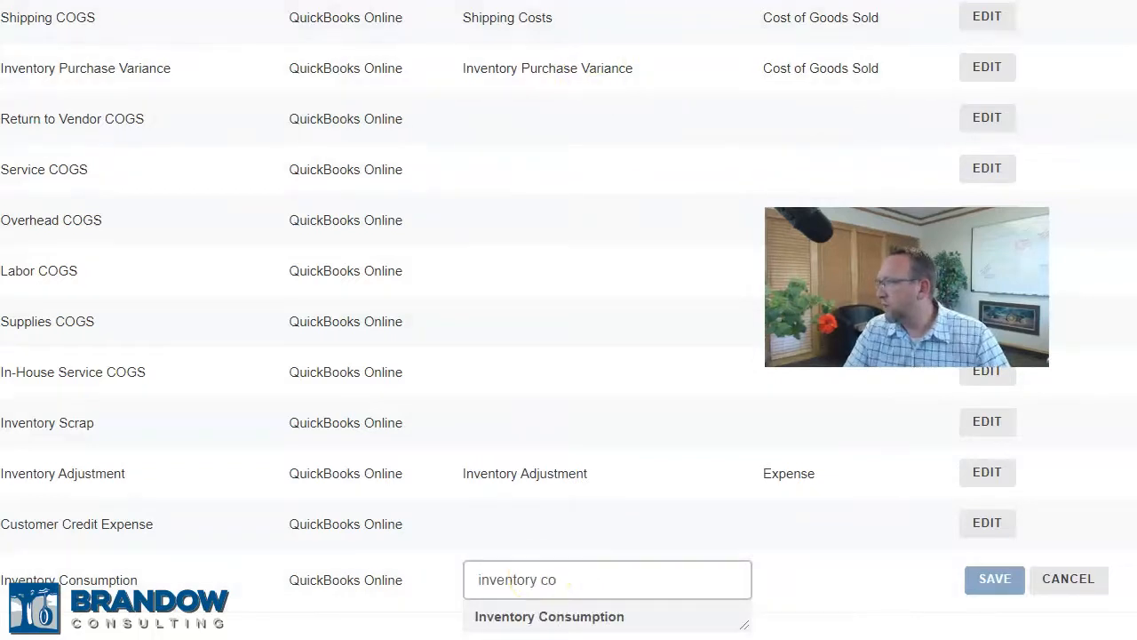
click(531, 622)
click(996, 578)
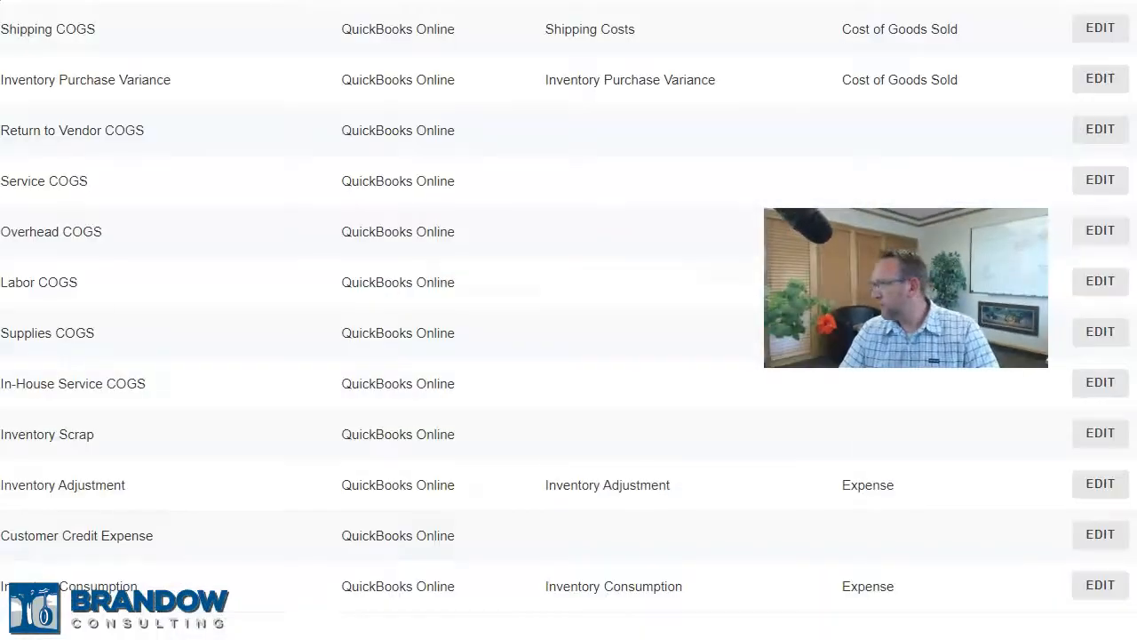
scroll(569, 355, up, 10)
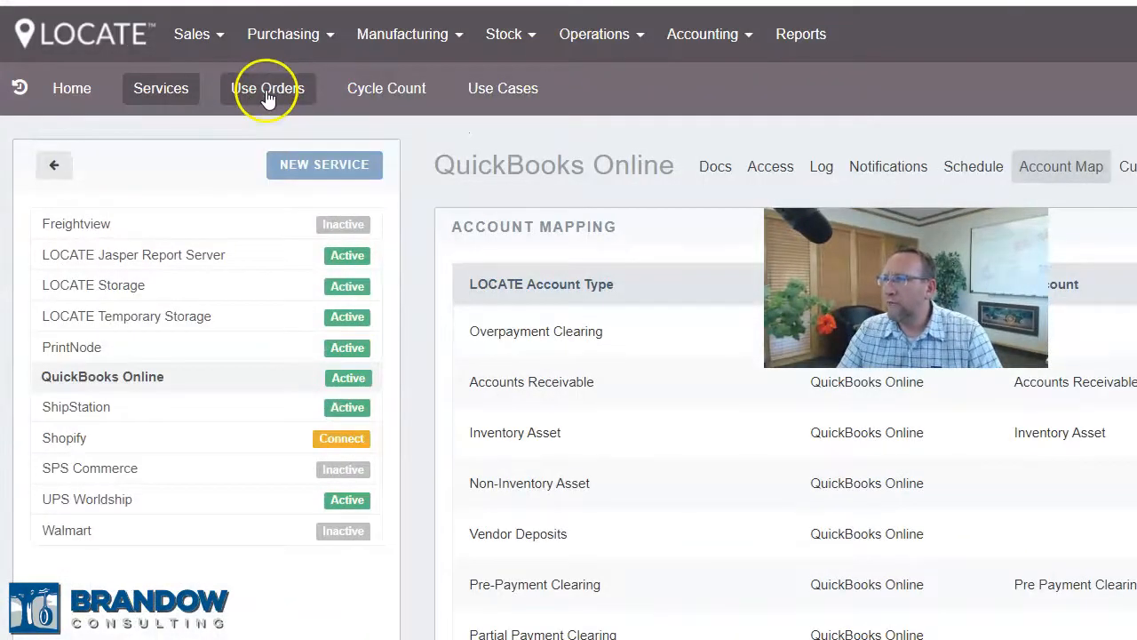
Check the use cases offered on the open new use order, and view the Samples use case for comparison
click(266, 94)
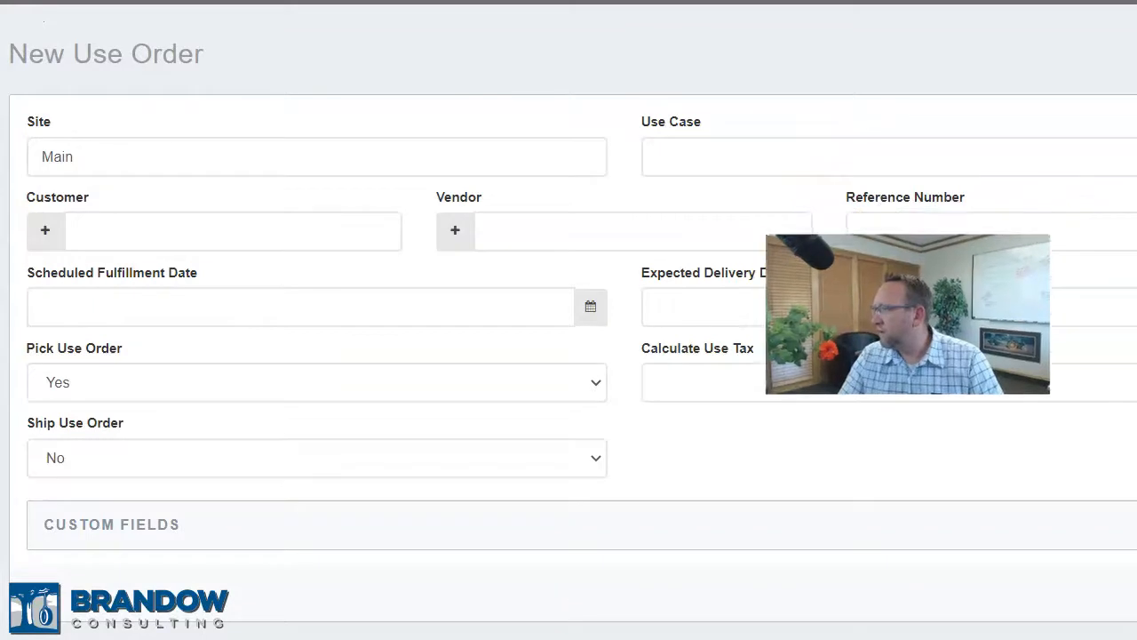
click(705, 159)
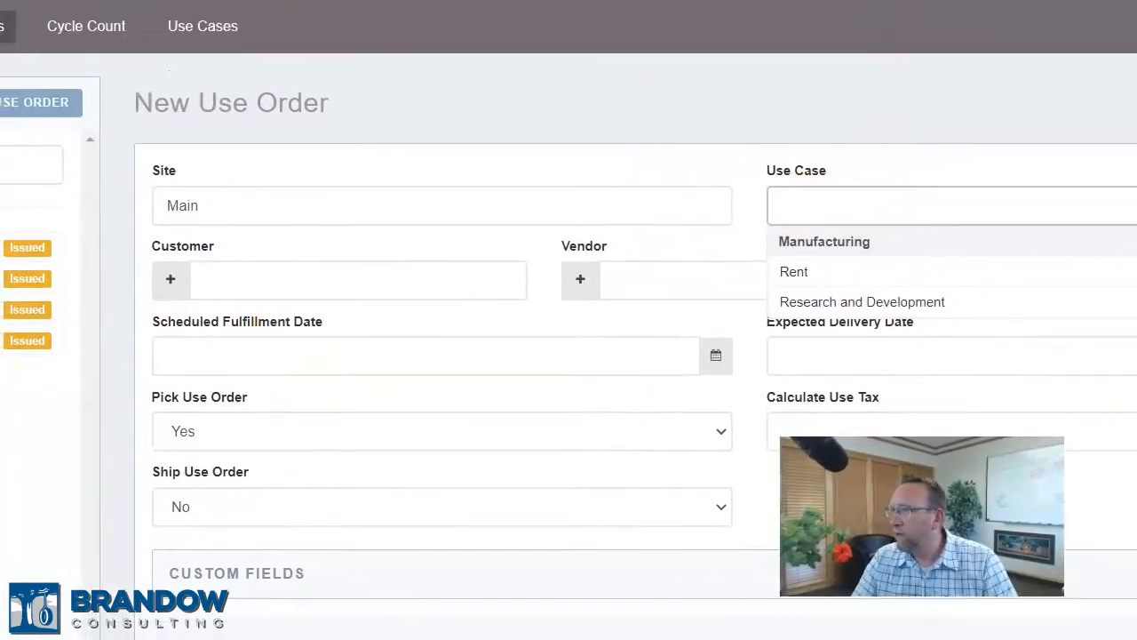
click(186, 27)
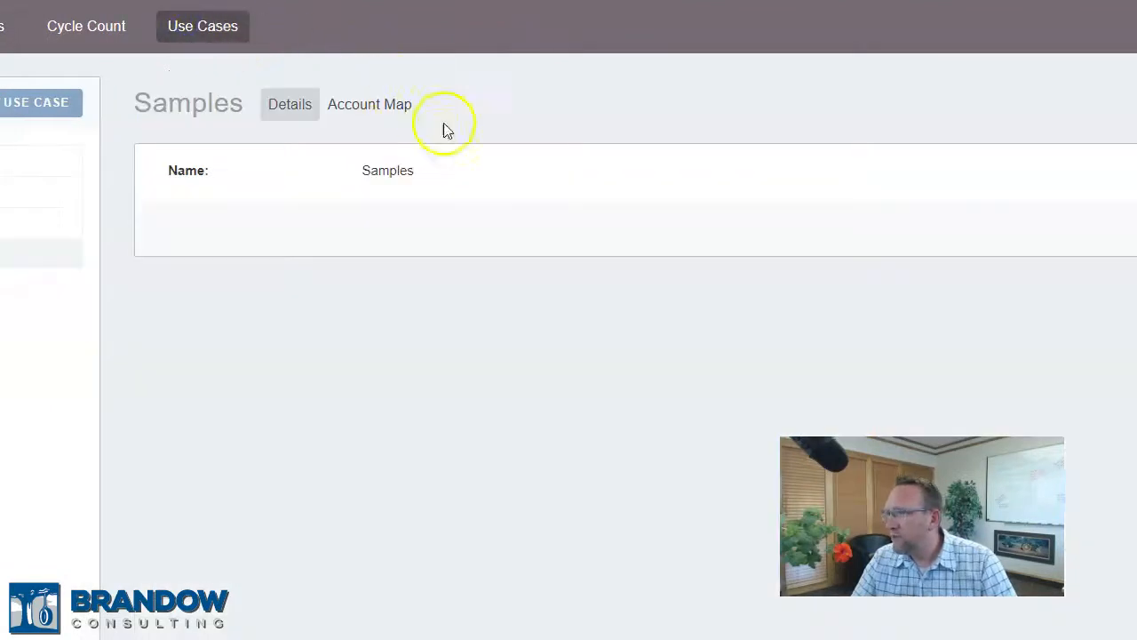
key(alt+Left)
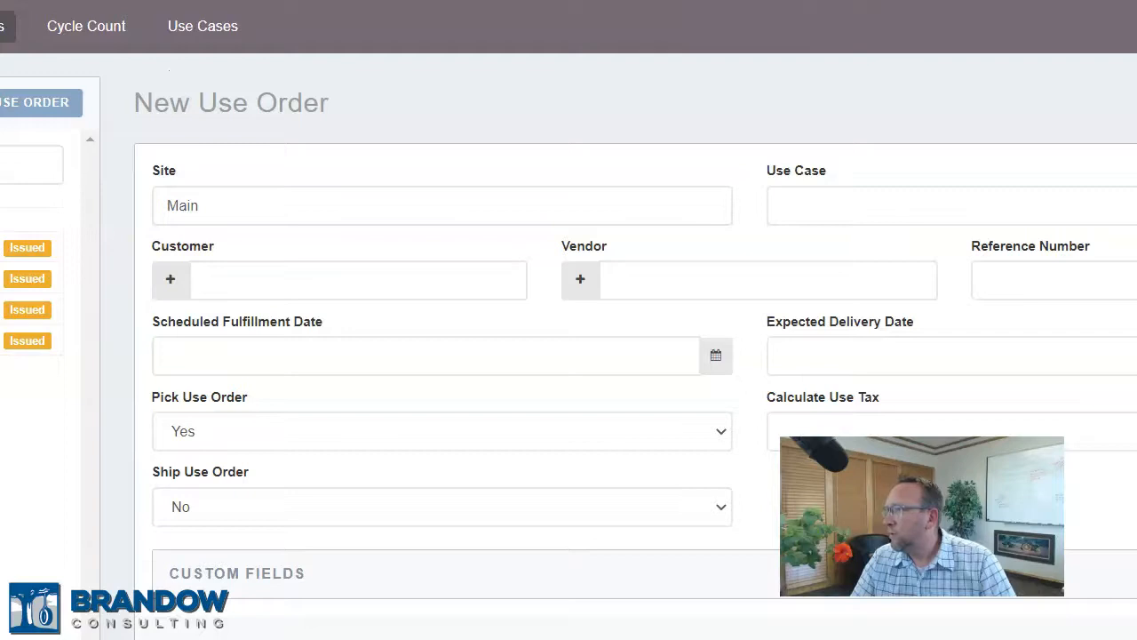
Close and reopen Use Orders, and start a new use order with the Samples use case for customer Bernier Group
right_click(135, 37)
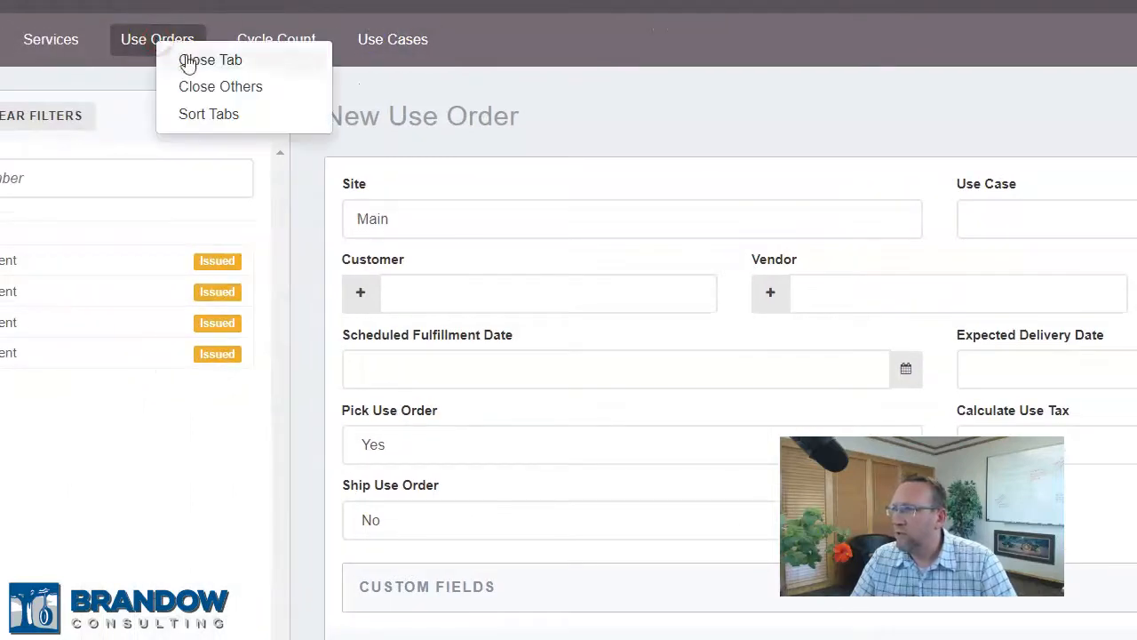
click(189, 63)
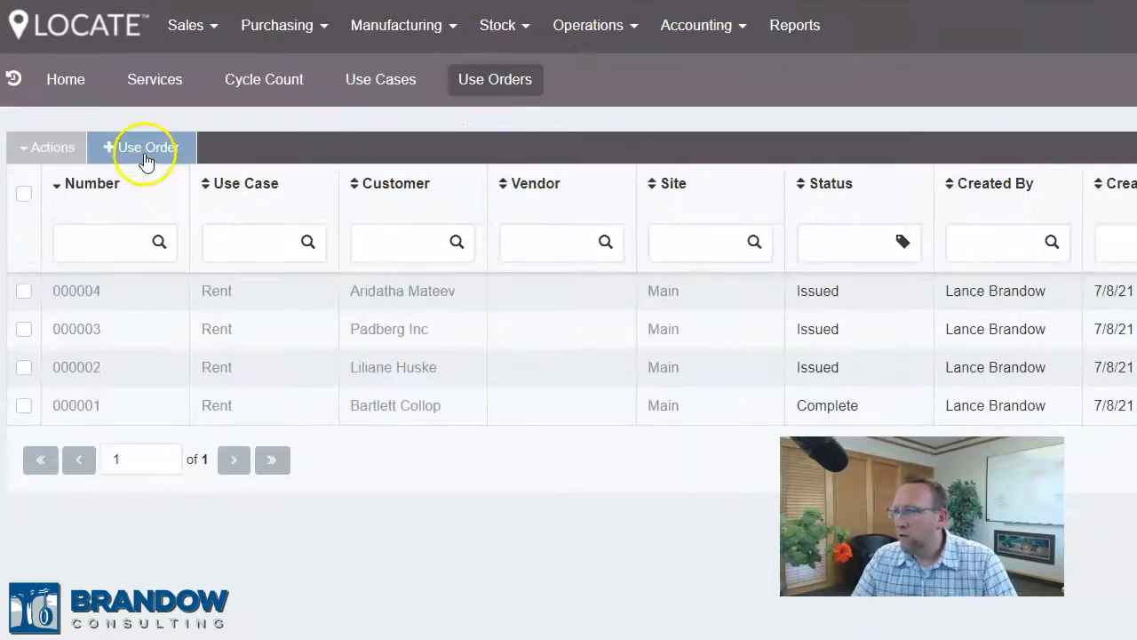
click(147, 160)
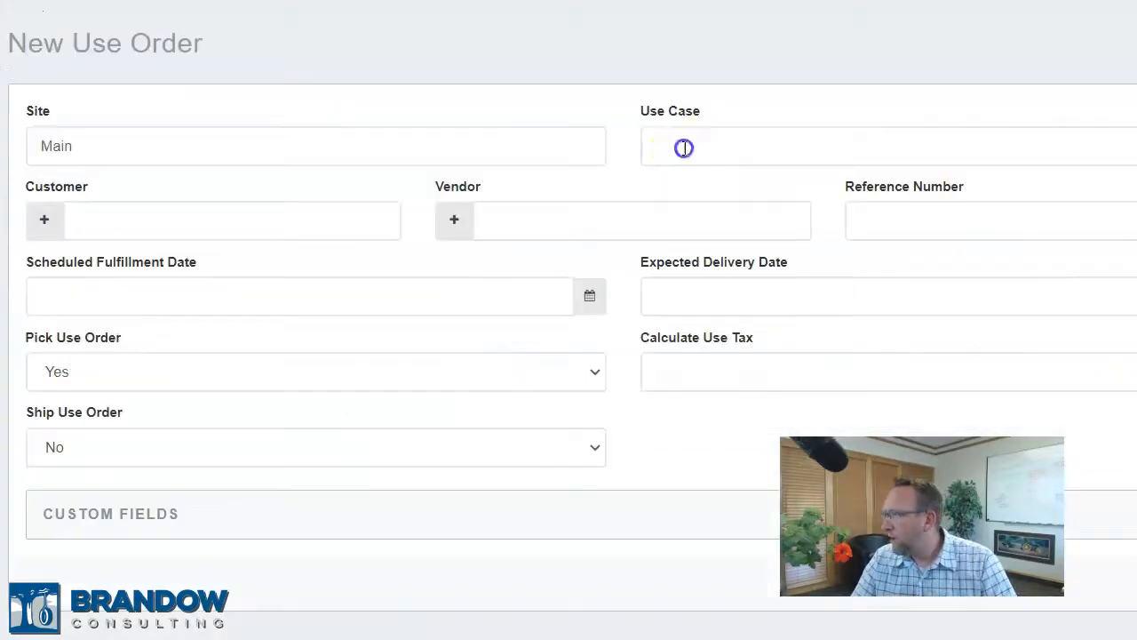
click(683, 148)
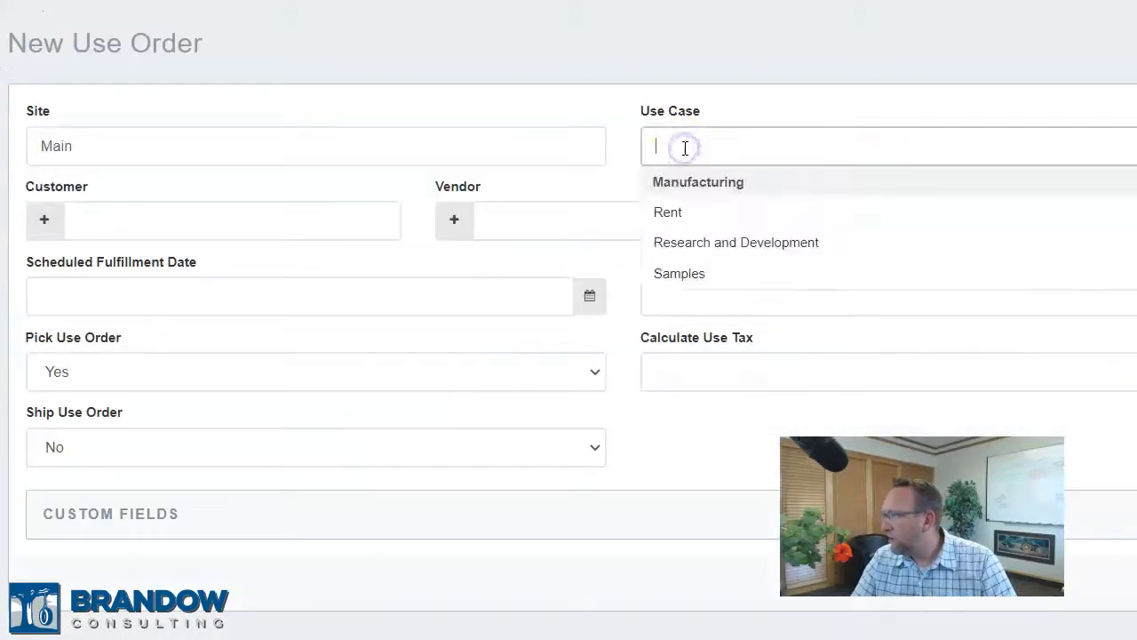
click(681, 276)
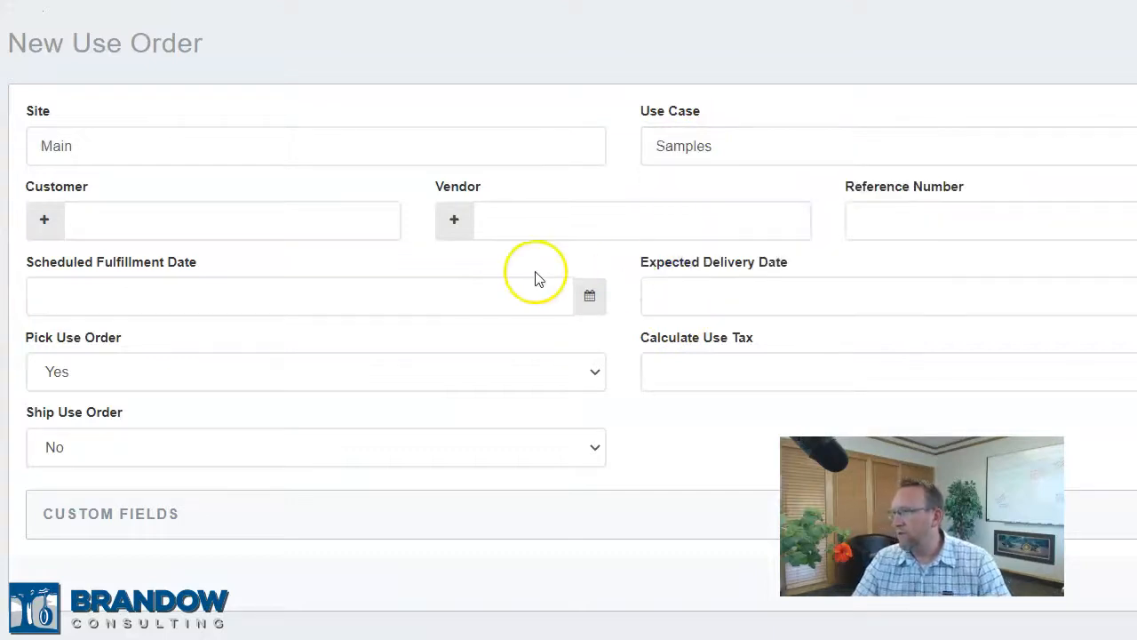
click(283, 217)
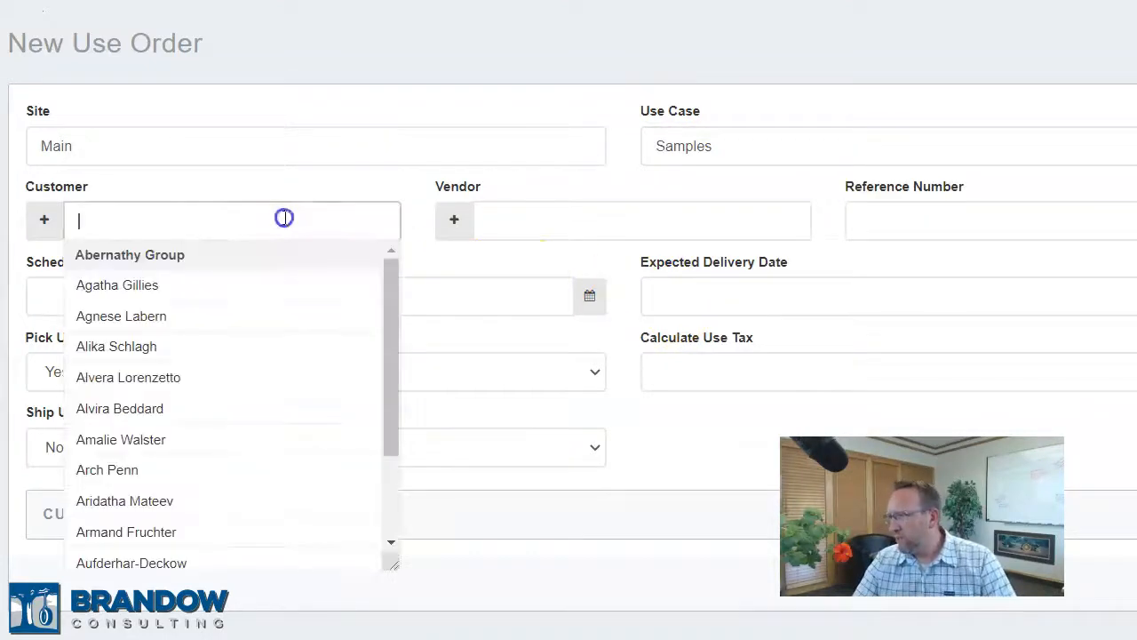
drag(388, 287, 374, 431)
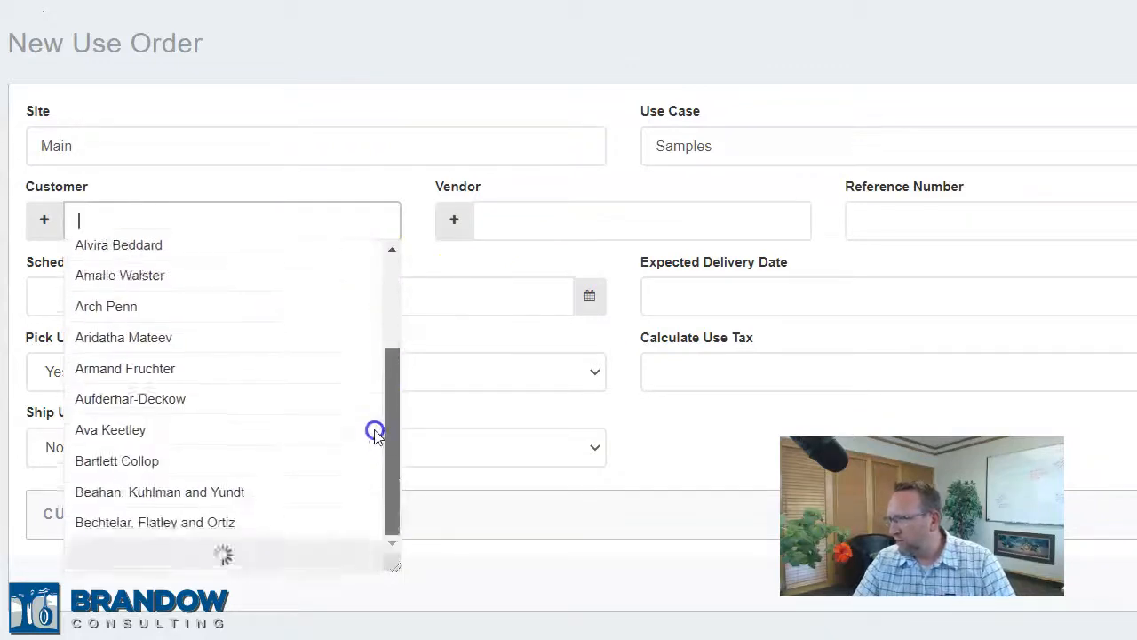
click(125, 485)
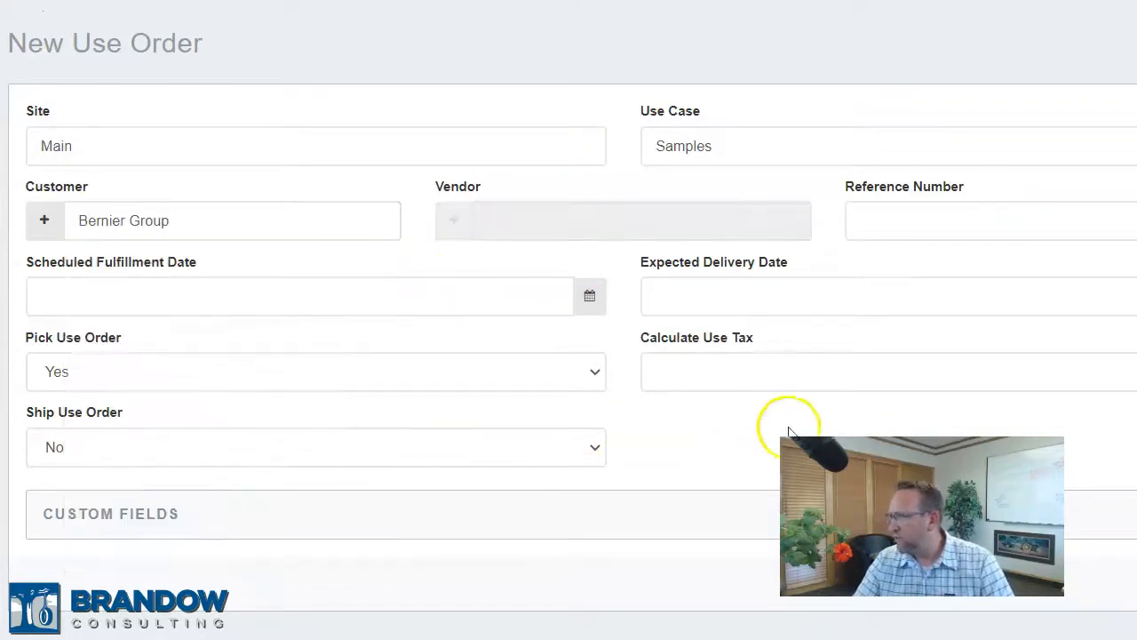
Set Ship Use Order to Yes on the new use order
click(98, 369)
click(147, 449)
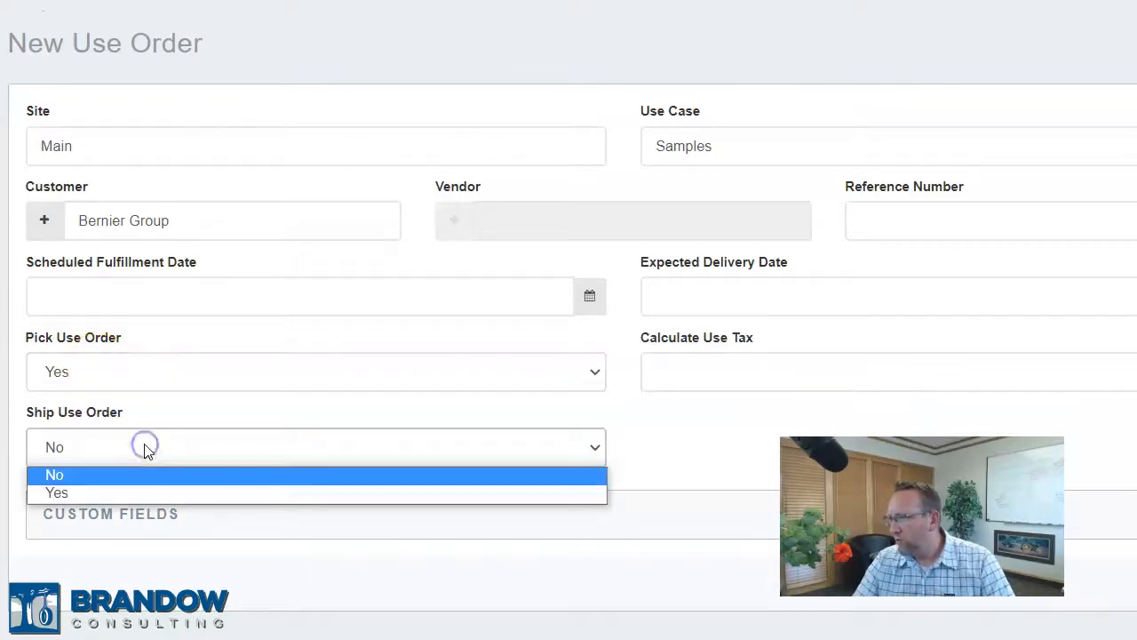
click(644, 427)
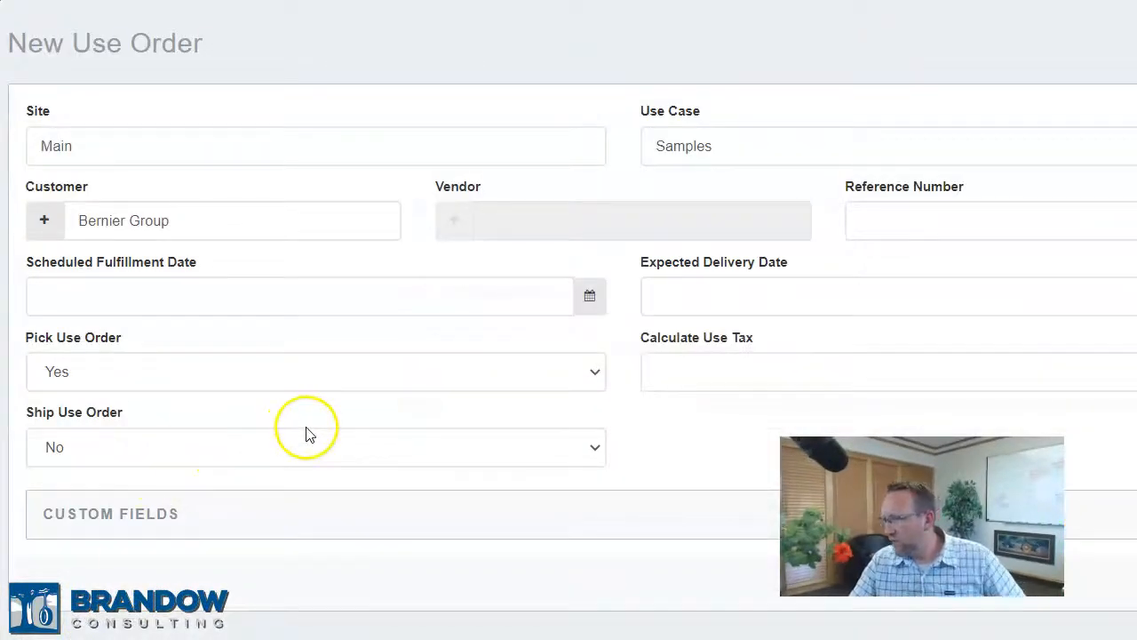
click(594, 449)
click(152, 494)
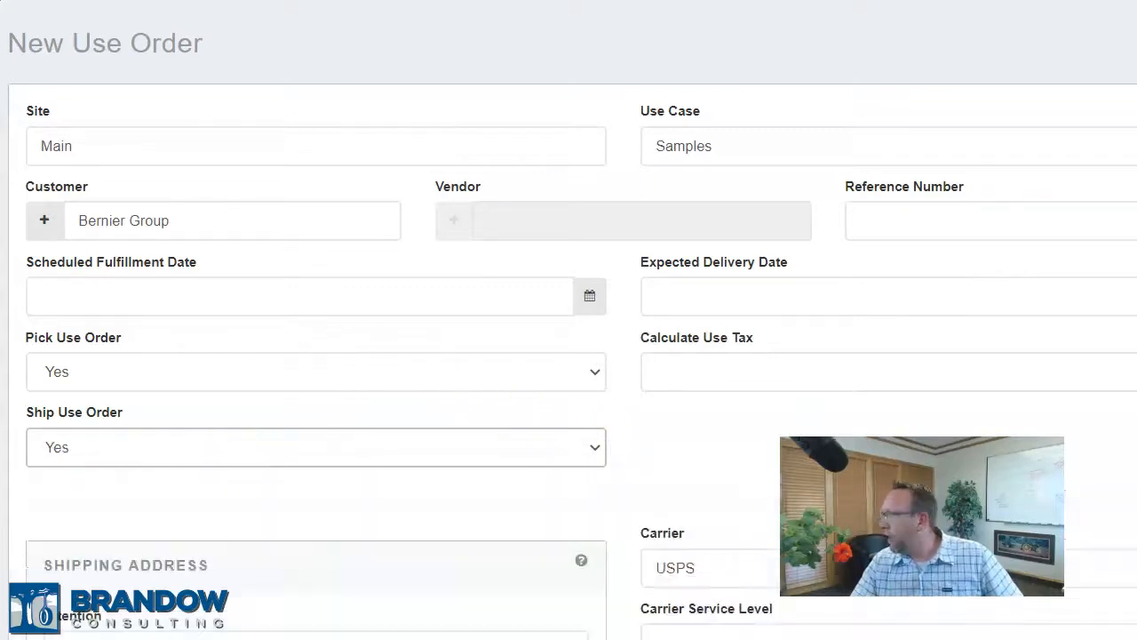
Review the shipping address and the USPS carrier of the new use order, and save the order
scroll(152, 494, down, 5)
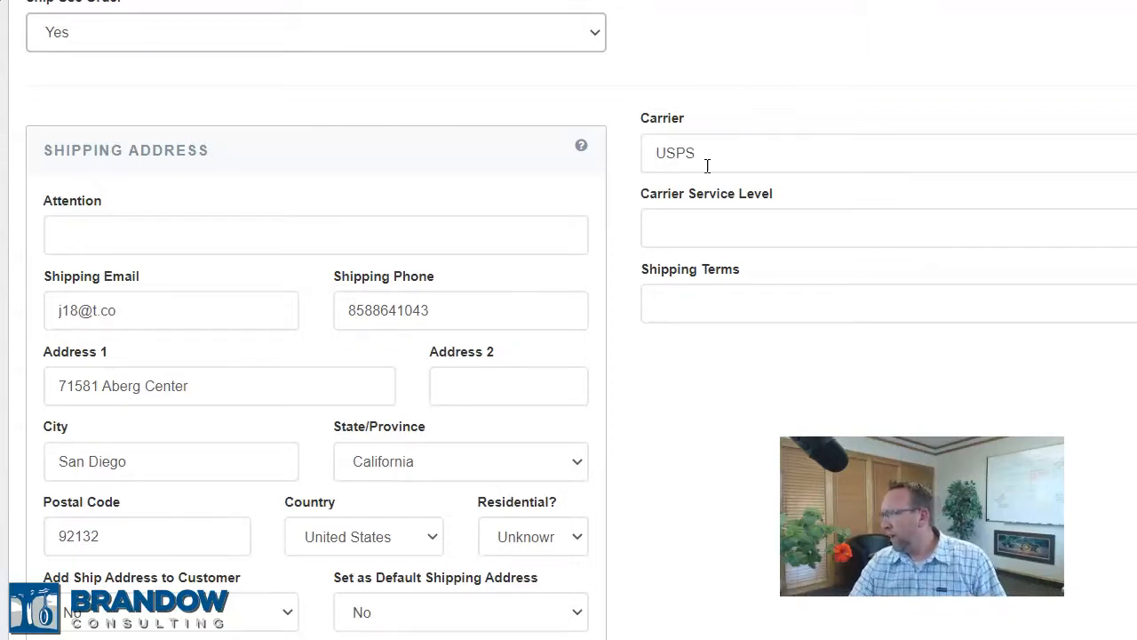
click(702, 148)
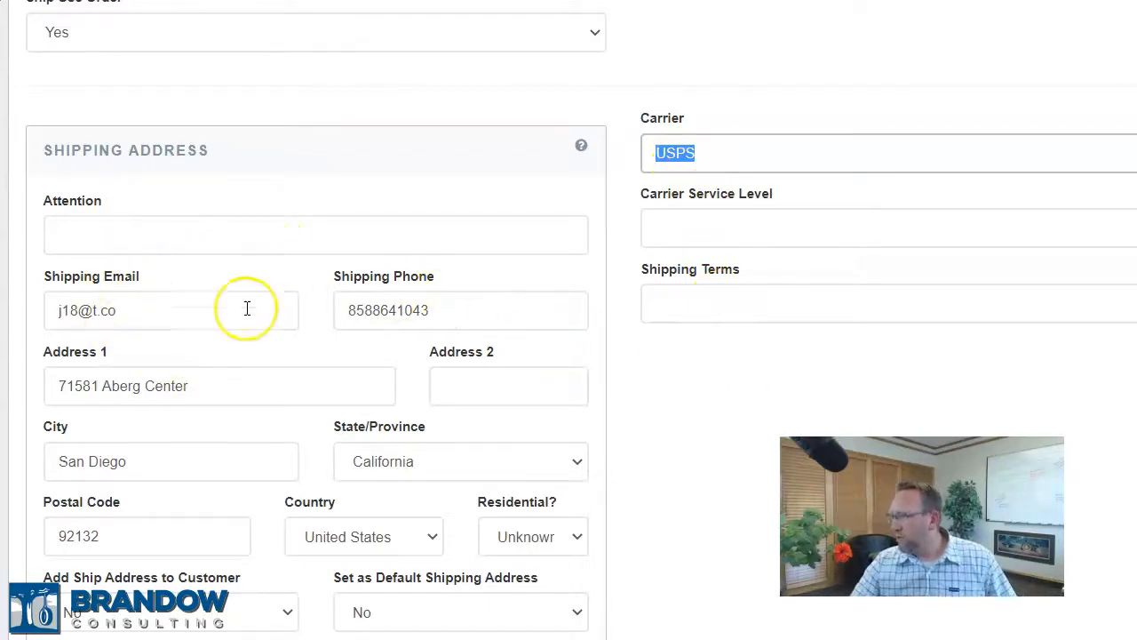
scroll(247, 308, down, 2)
scroll(247, 308, up, 5)
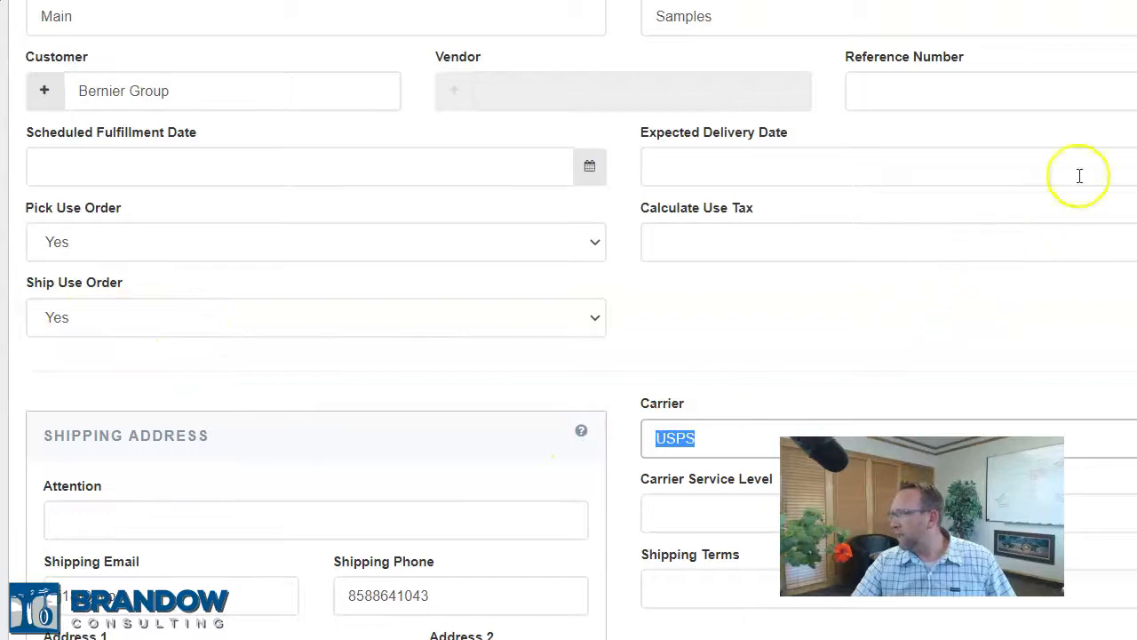
scroll(888, 169, down, 1)
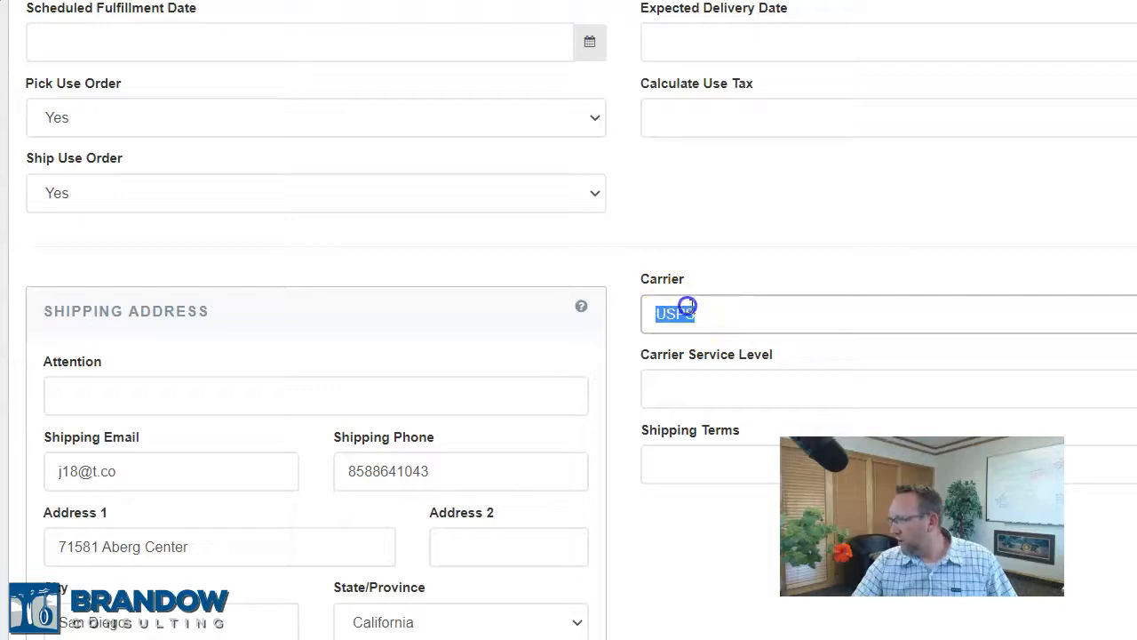
click(825, 183)
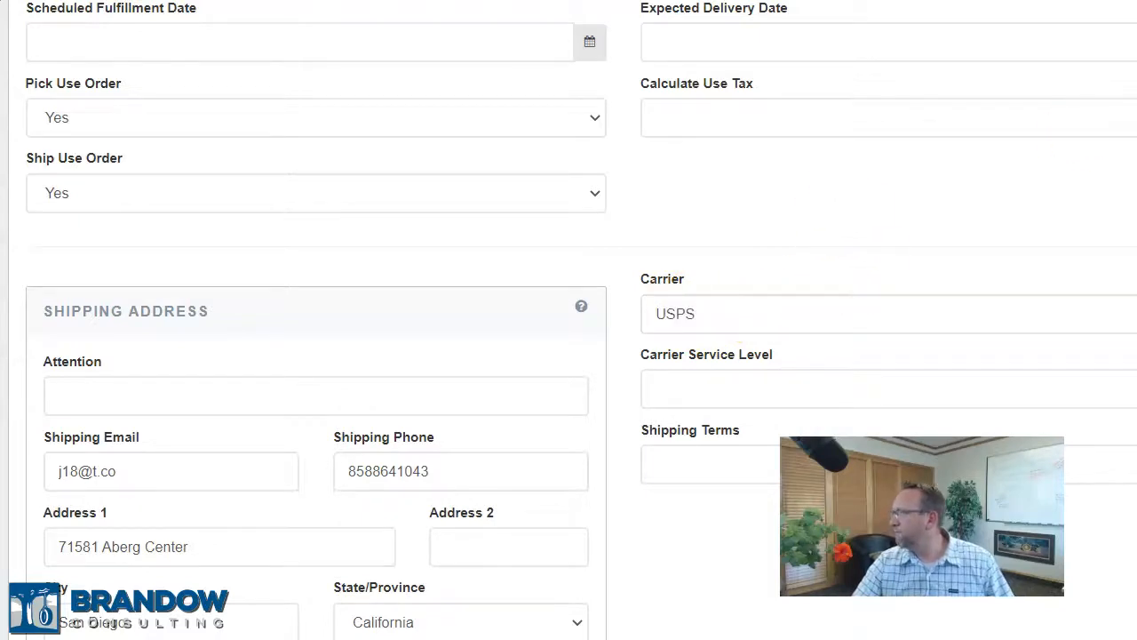
scroll(569, 320, down, 3)
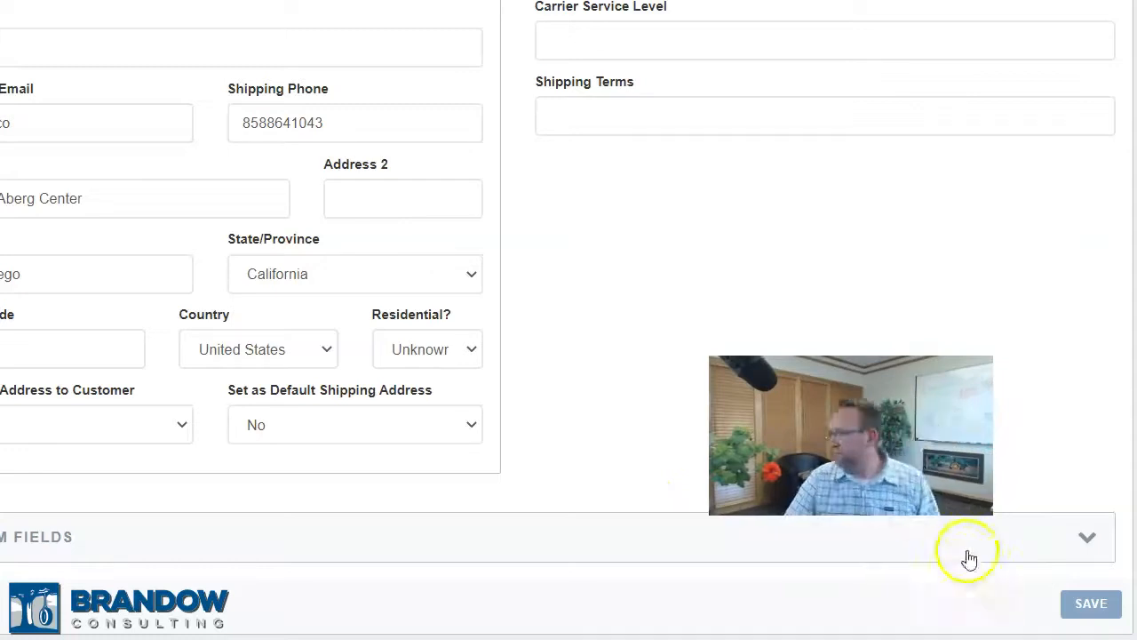
click(1089, 603)
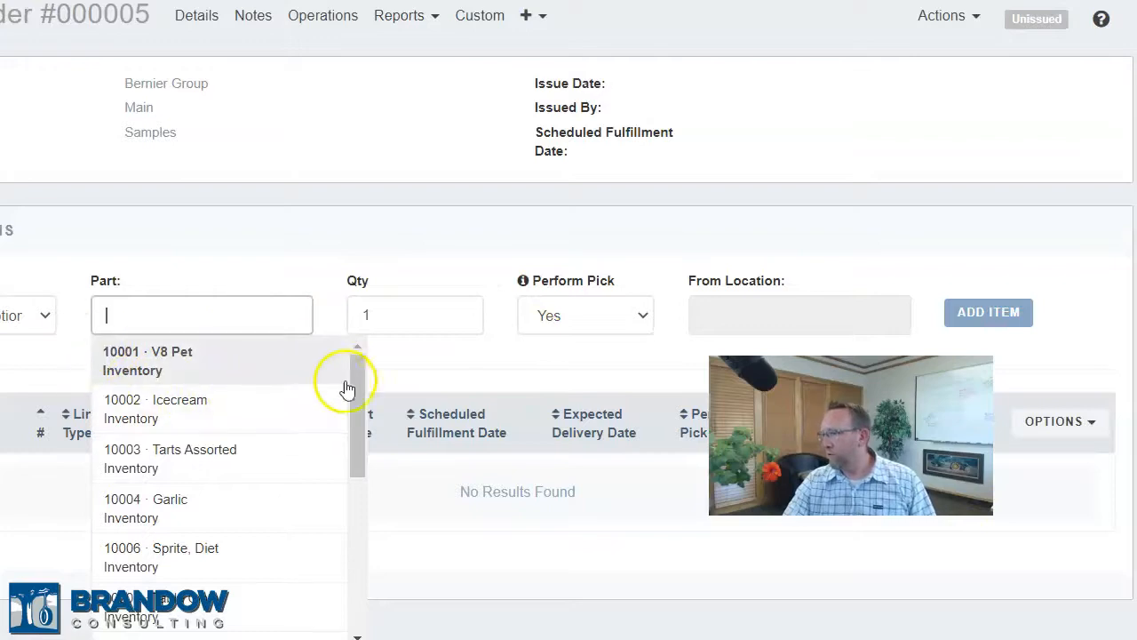
Choose part 10097 - Canada Dry for the use order's line item and keep Consumption as the line type
drag(358, 381, 354, 548)
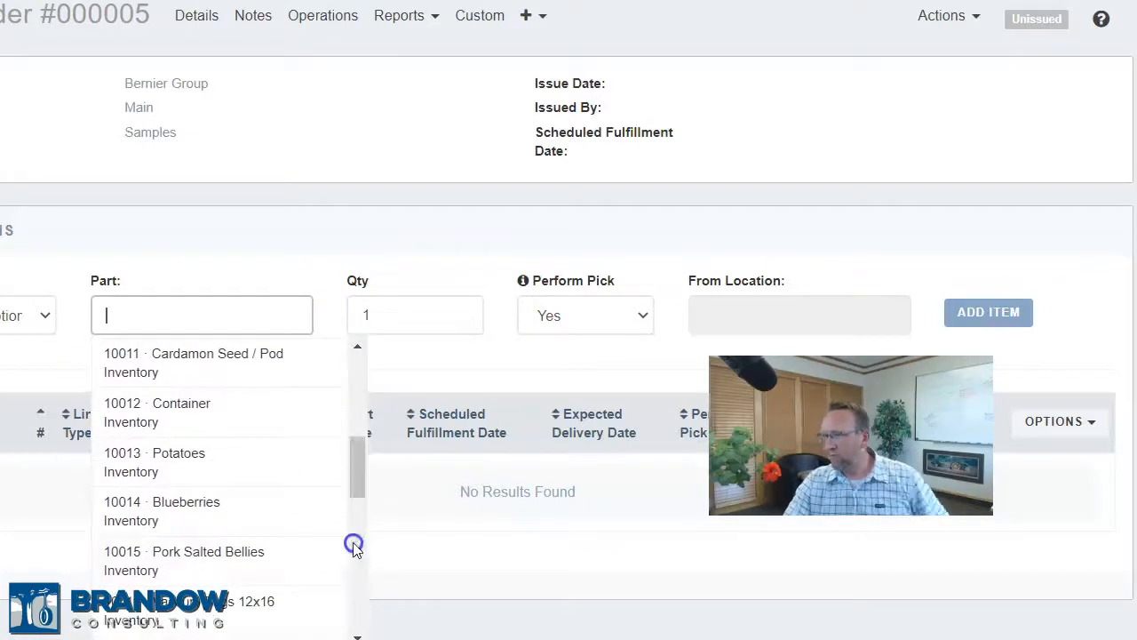
text(a)
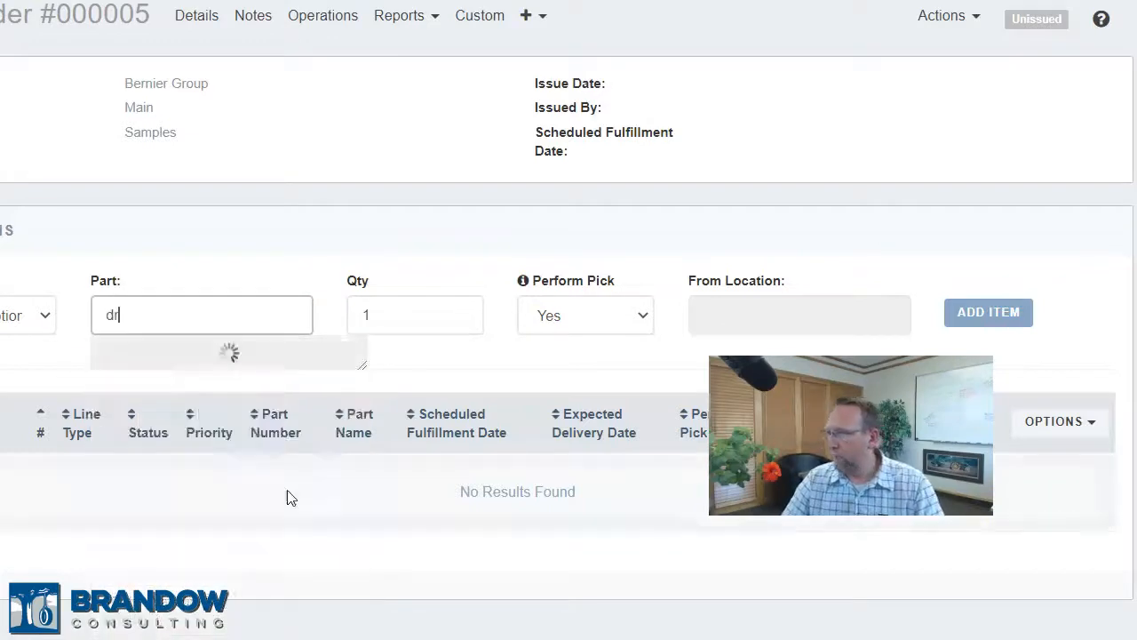
click(196, 407)
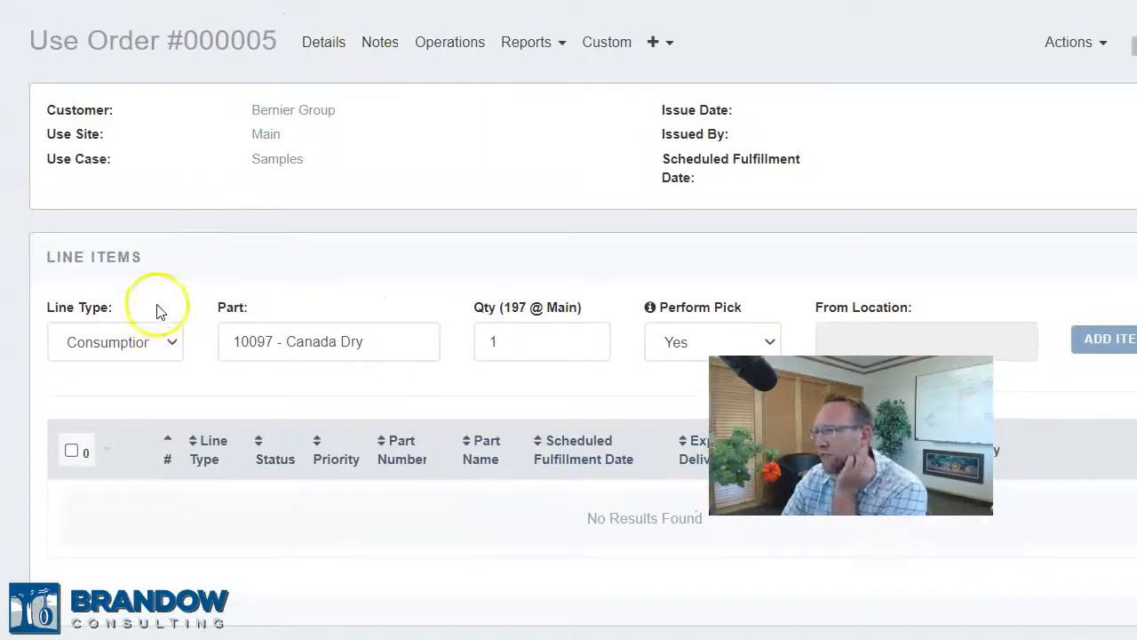
click(175, 346)
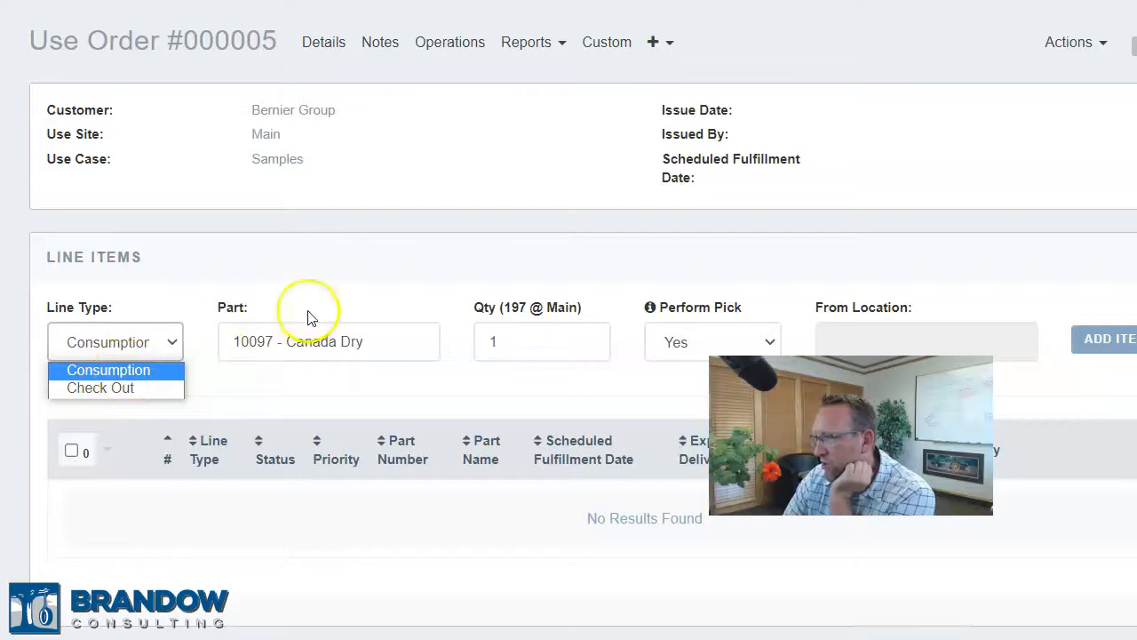
click(351, 281)
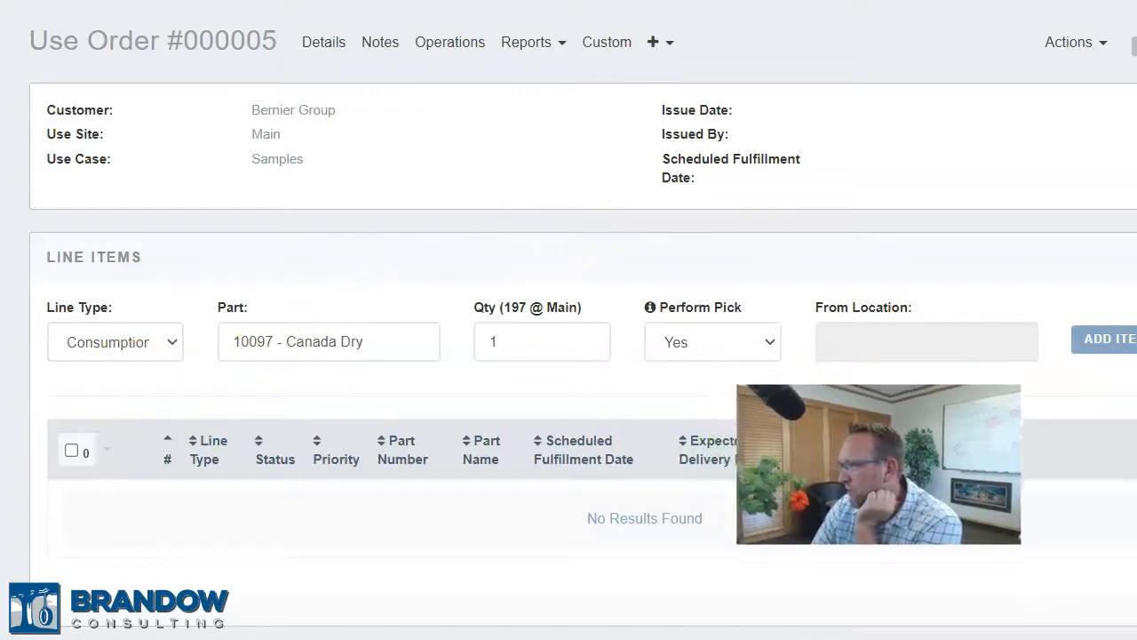
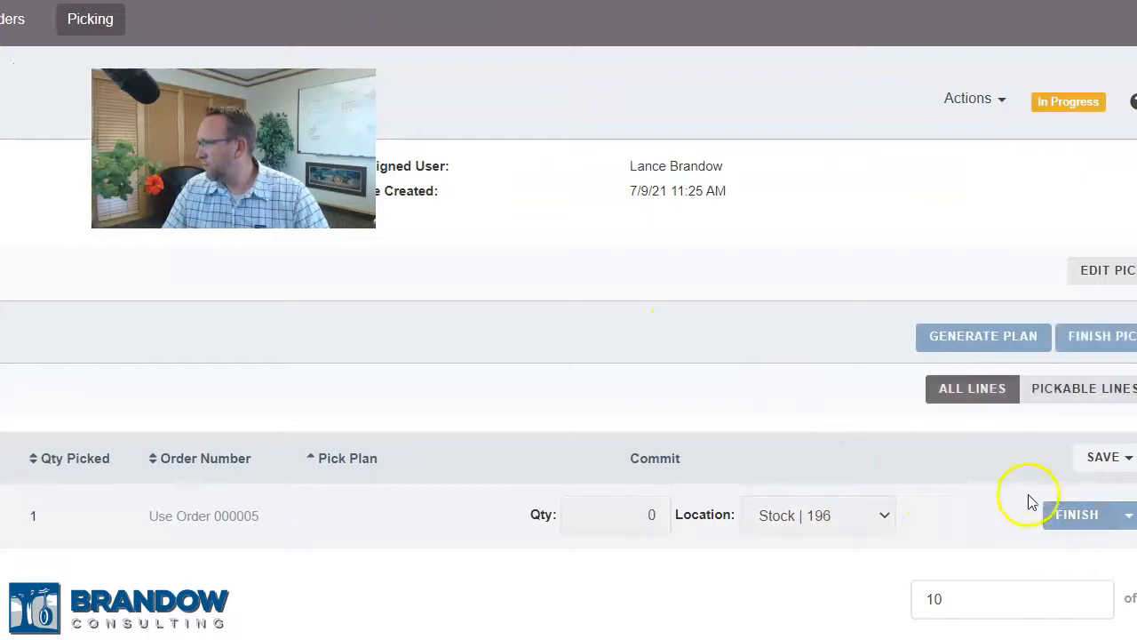
Finish the pick of the Canada Dry line and start packing the order
click(1069, 516)
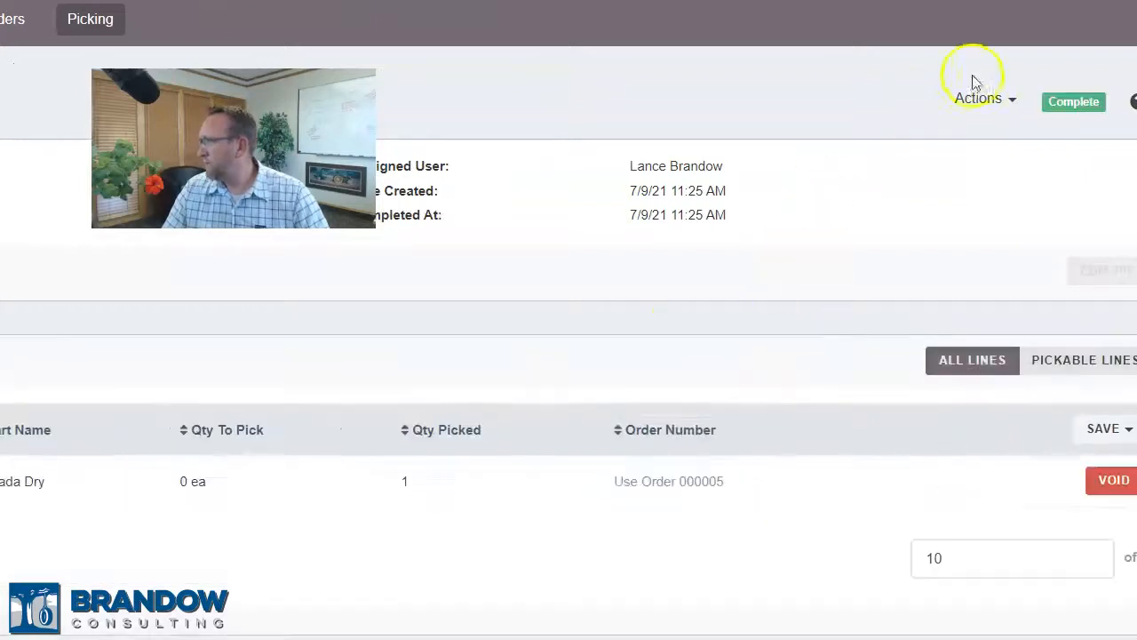
click(979, 101)
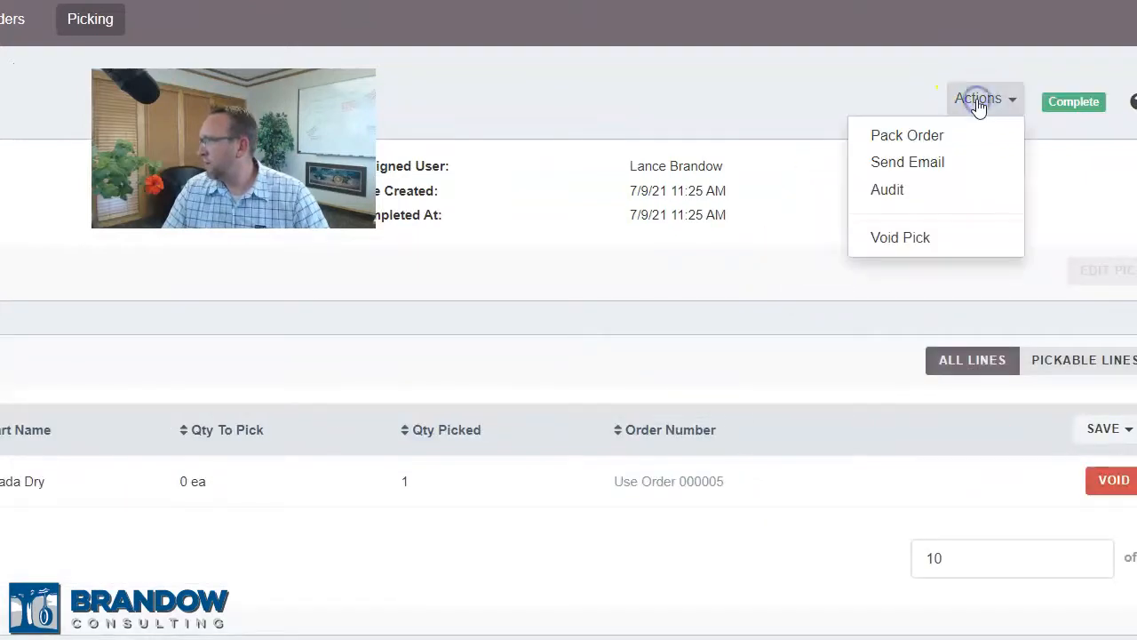
click(894, 135)
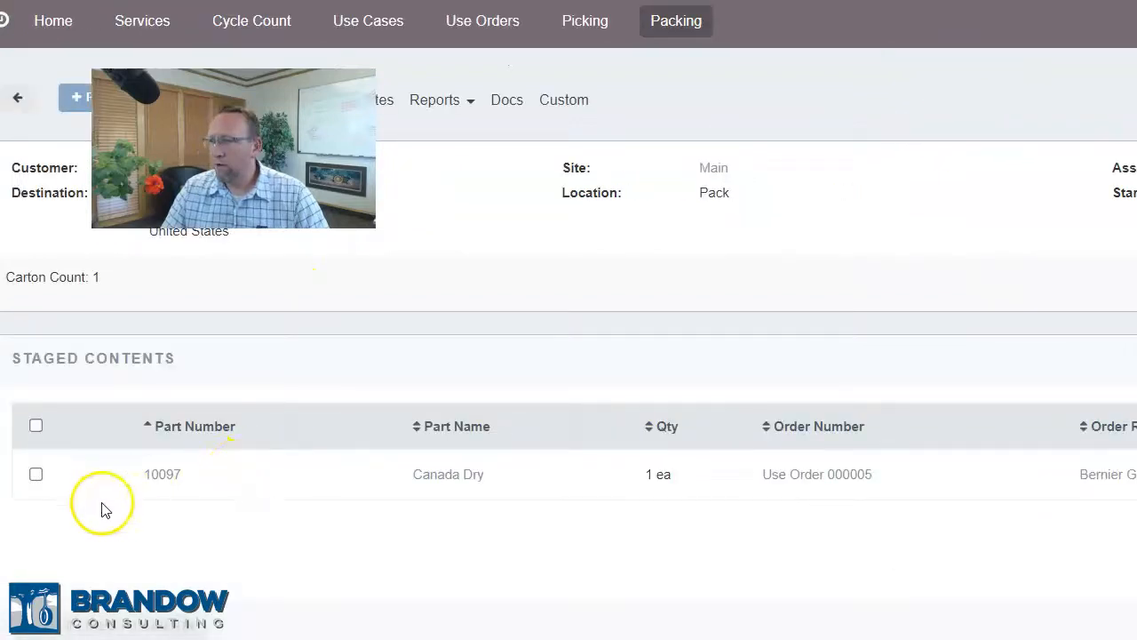
Move the staged Canada Dry item into the existing carton 6X8X10 1 and finish the pack
click(35, 475)
click(98, 626)
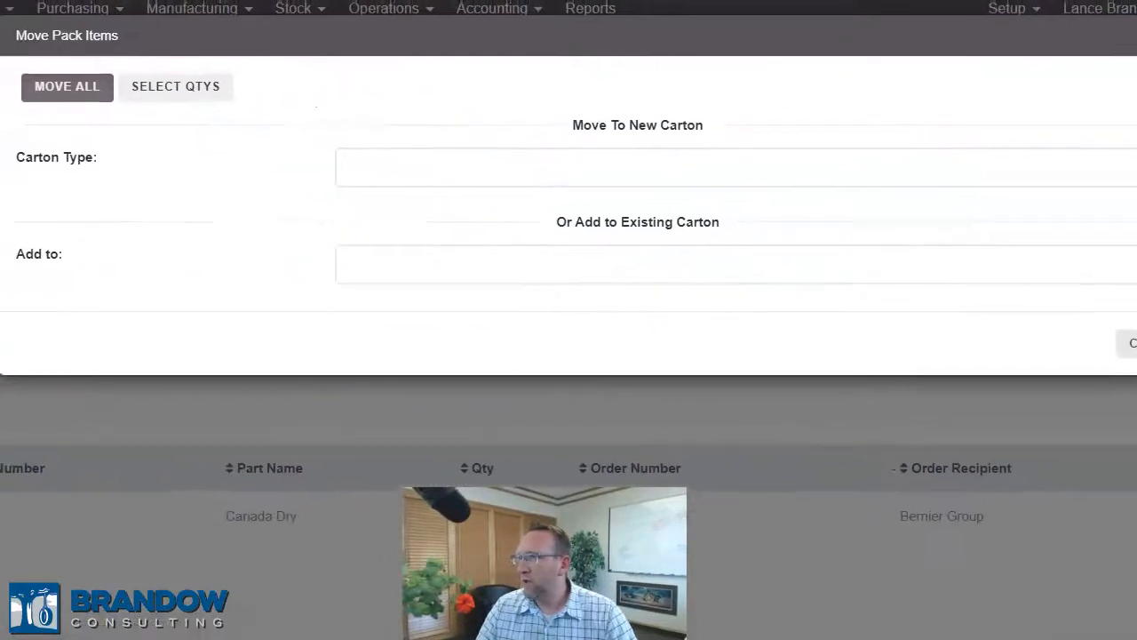
click(567, 278)
click(414, 313)
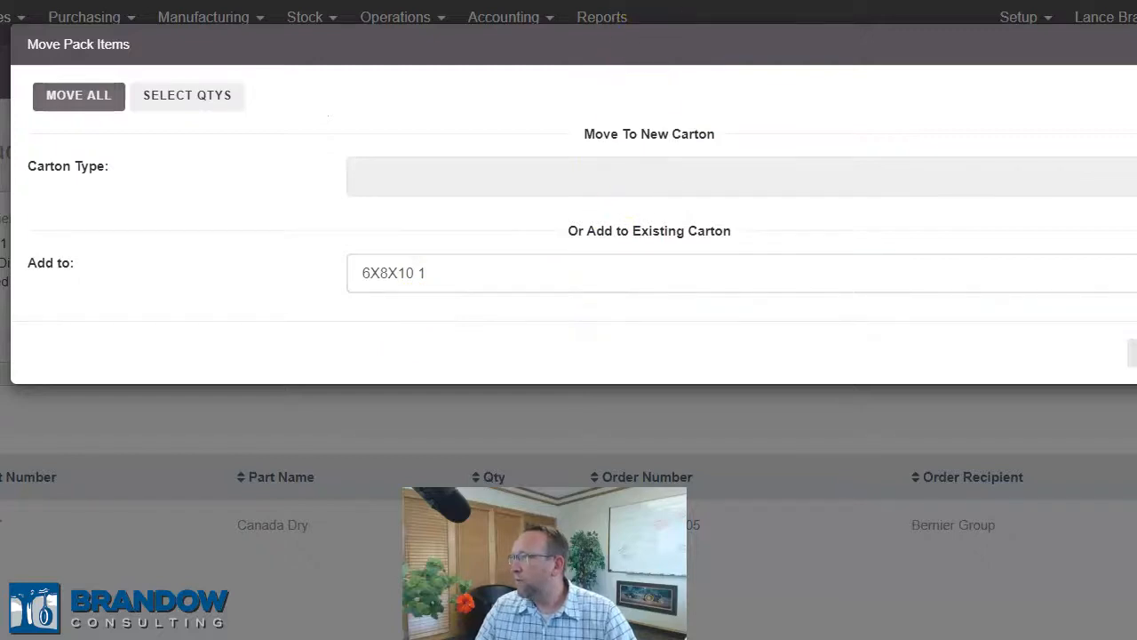
click(1023, 359)
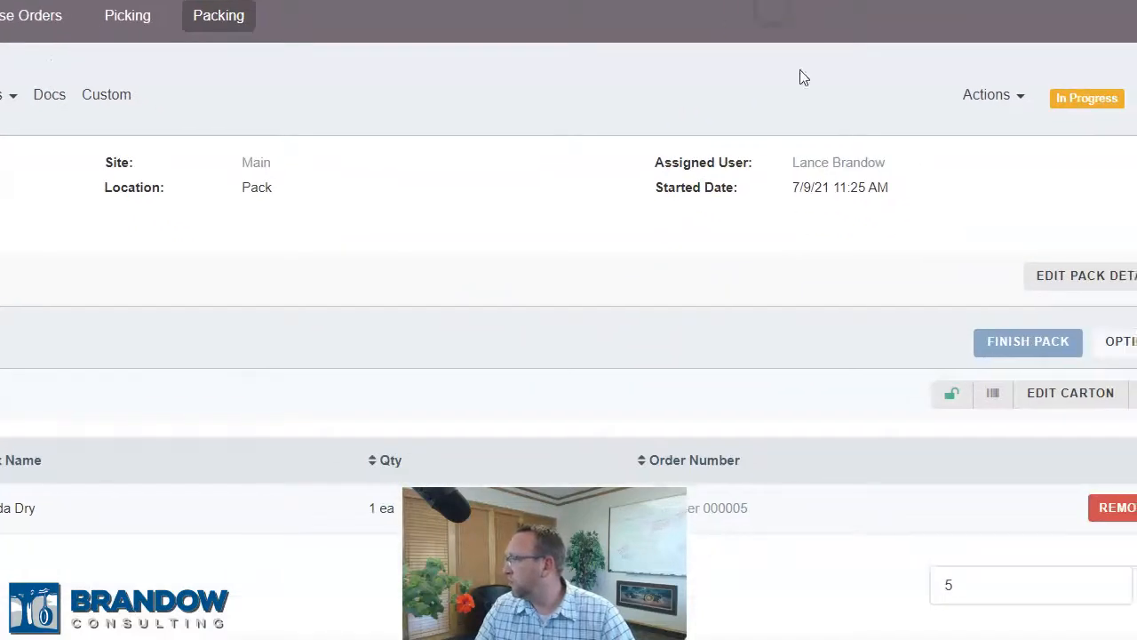
click(1091, 403)
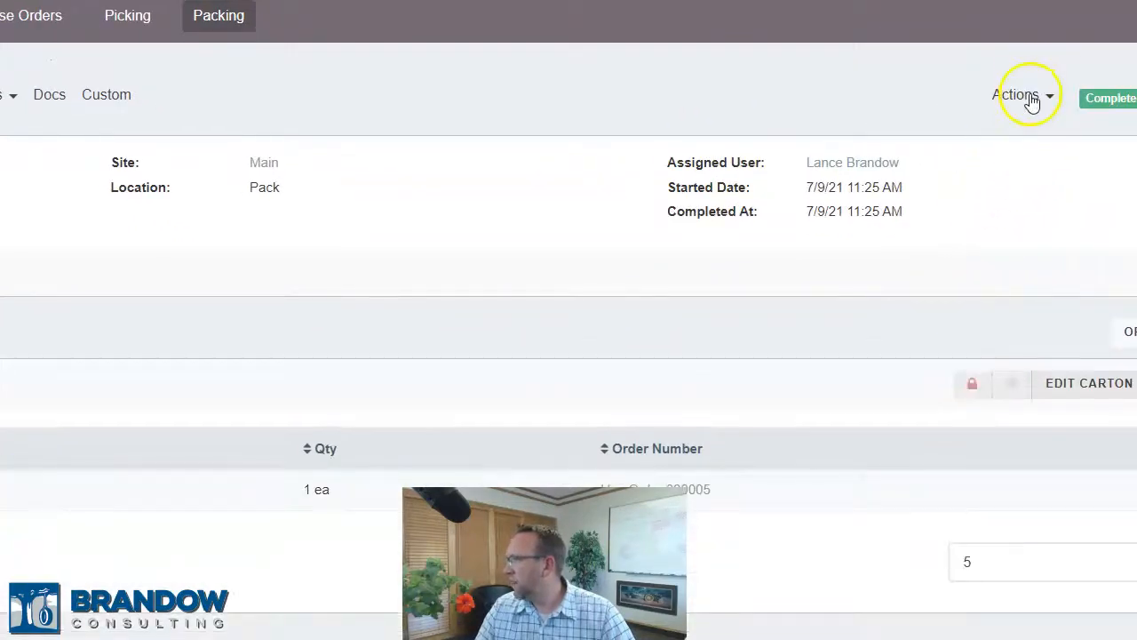
Continue from the finished pack to shipping, and pick up the USPS carton for Use Order 000005
click(1022, 95)
click(993, 132)
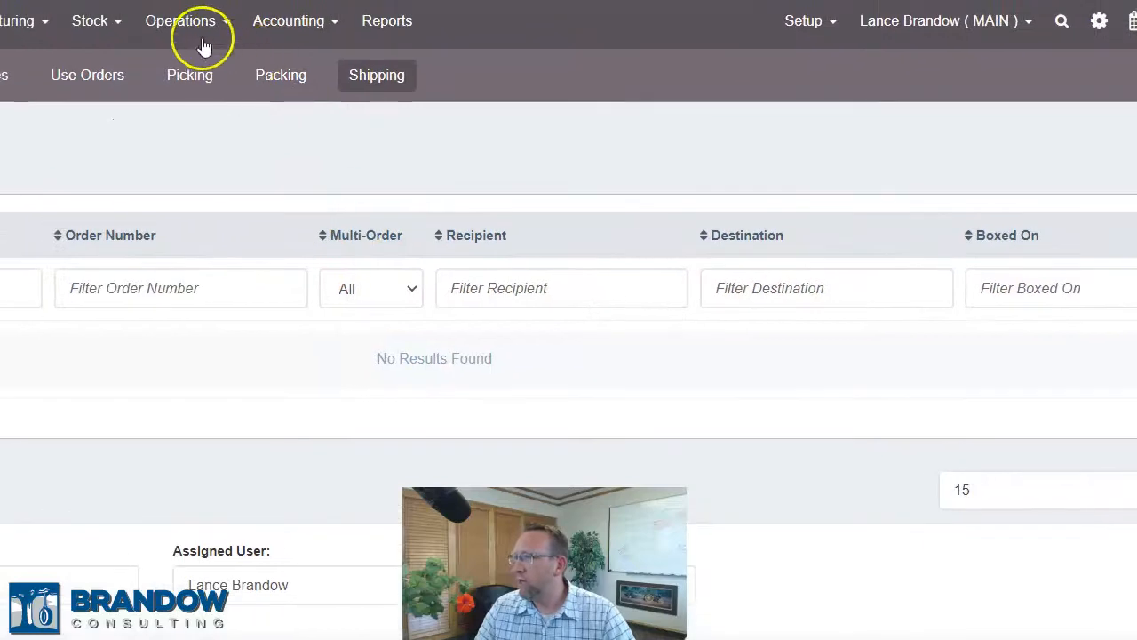
click(197, 31)
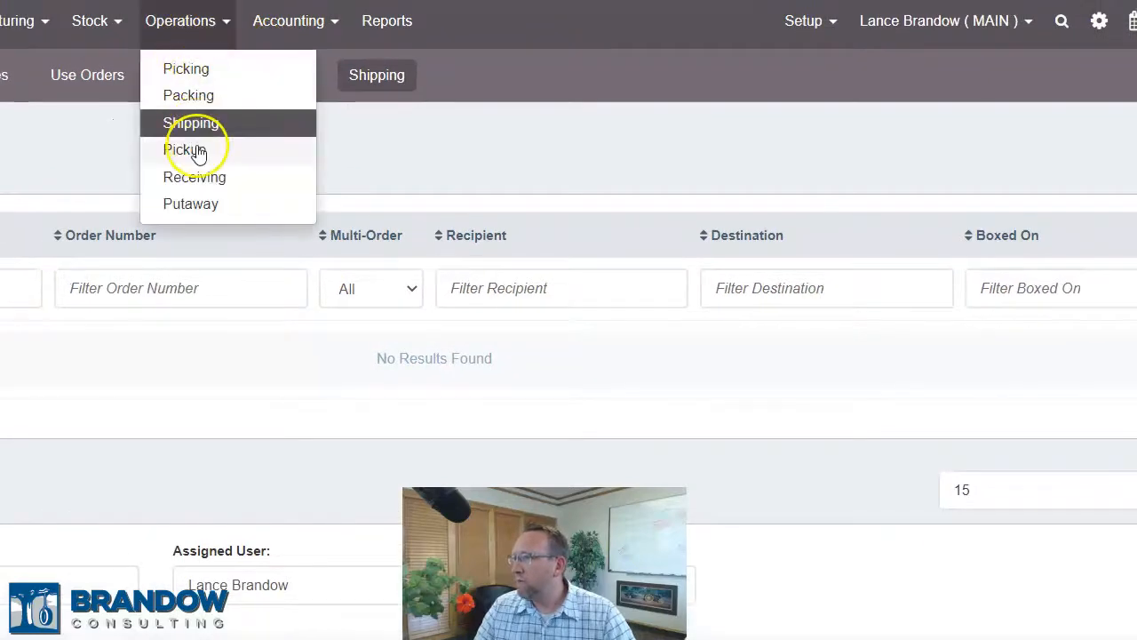
click(197, 149)
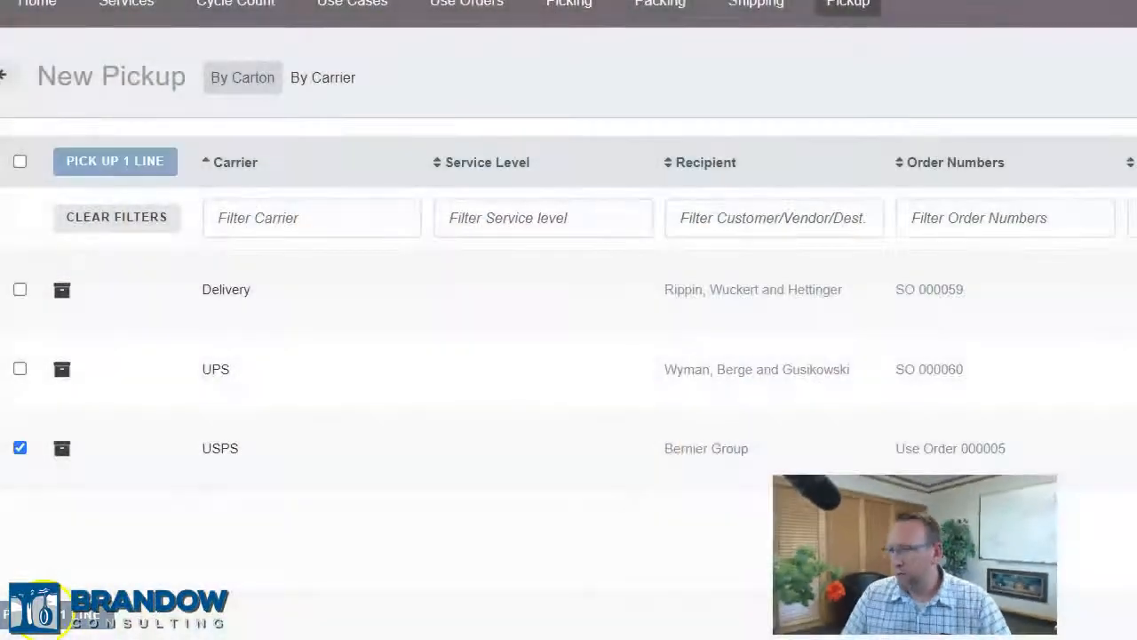
click(40, 613)
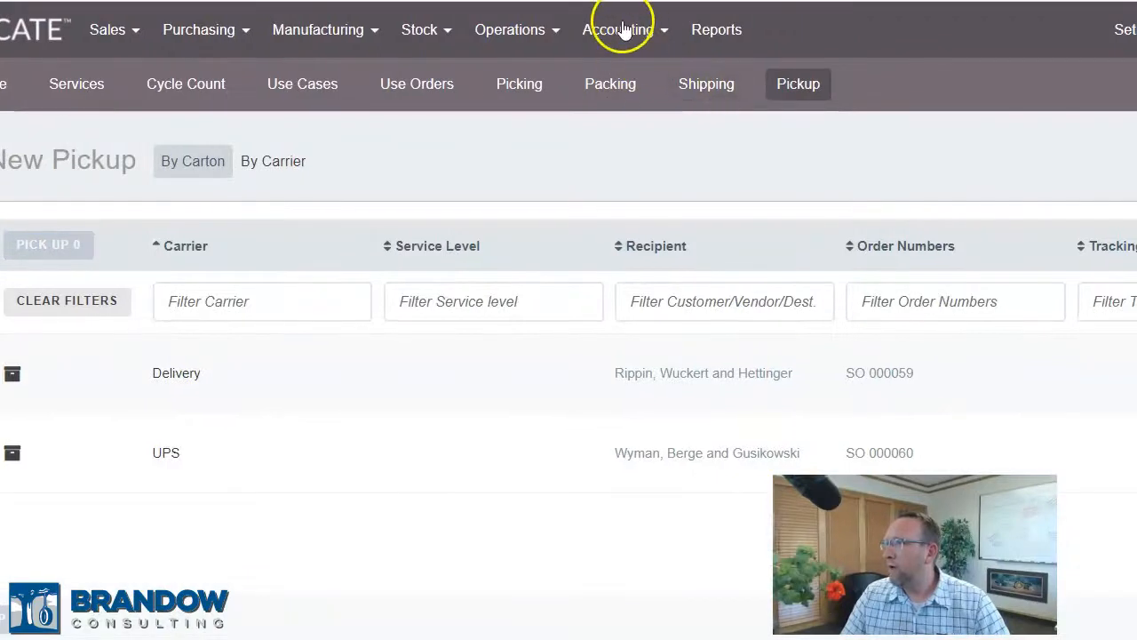
Open the accounting ledger and sync the new use order entry to QuickBooks Online
click(622, 30)
click(629, 133)
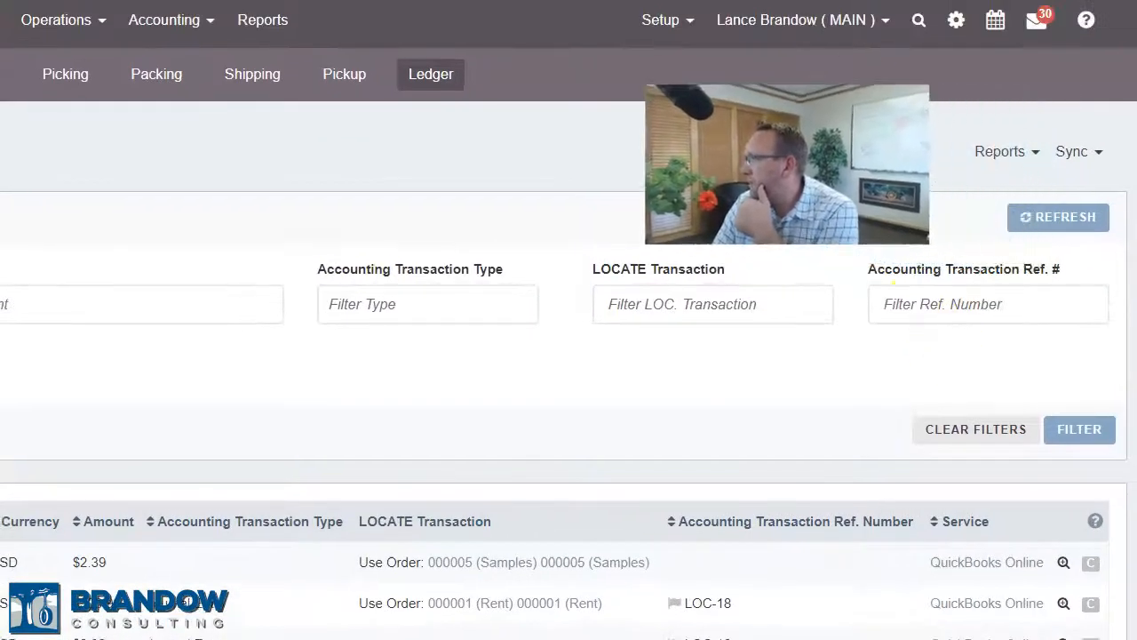
click(1074, 158)
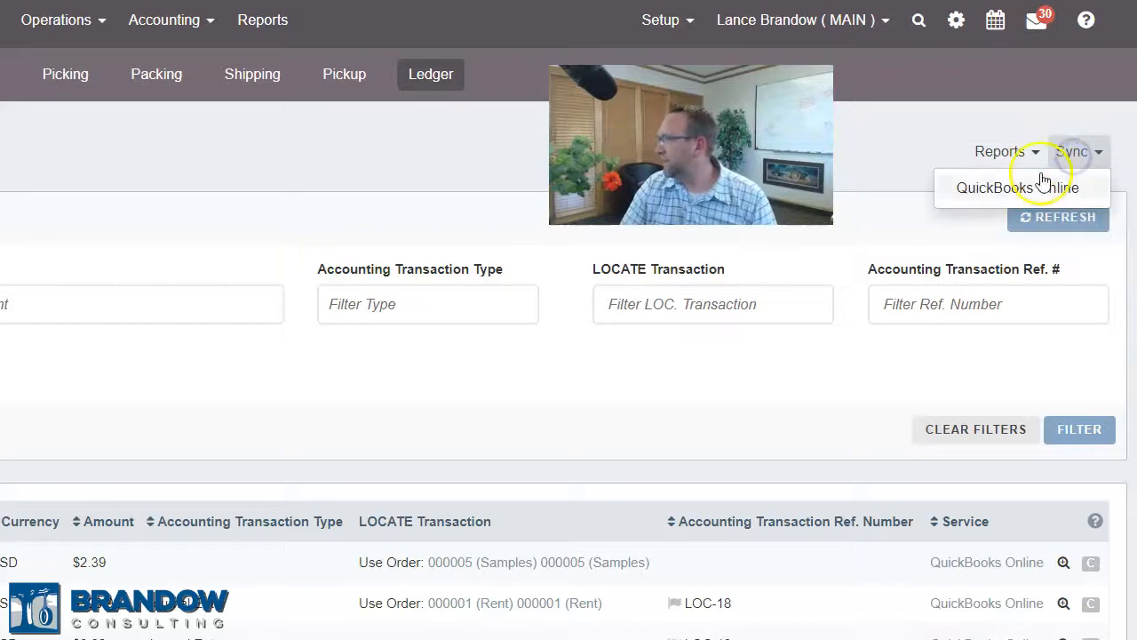
click(1018, 189)
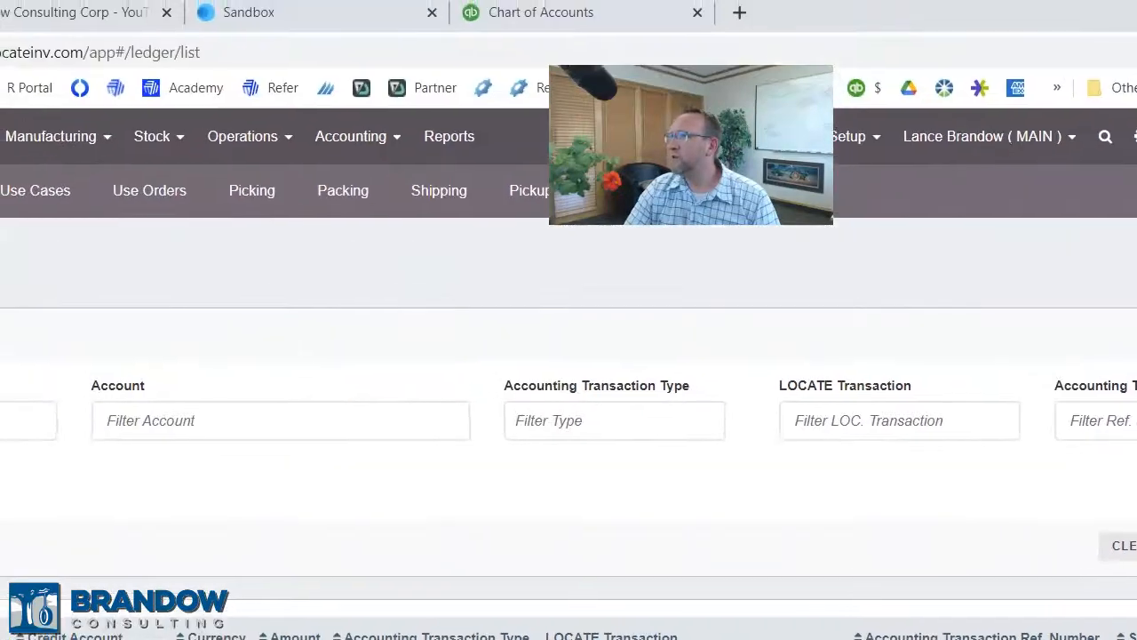
Switch to QuickBooks, filter the chart of accounts by "inventory con" and run the report for the Inventory Consumption account
click(526, 18)
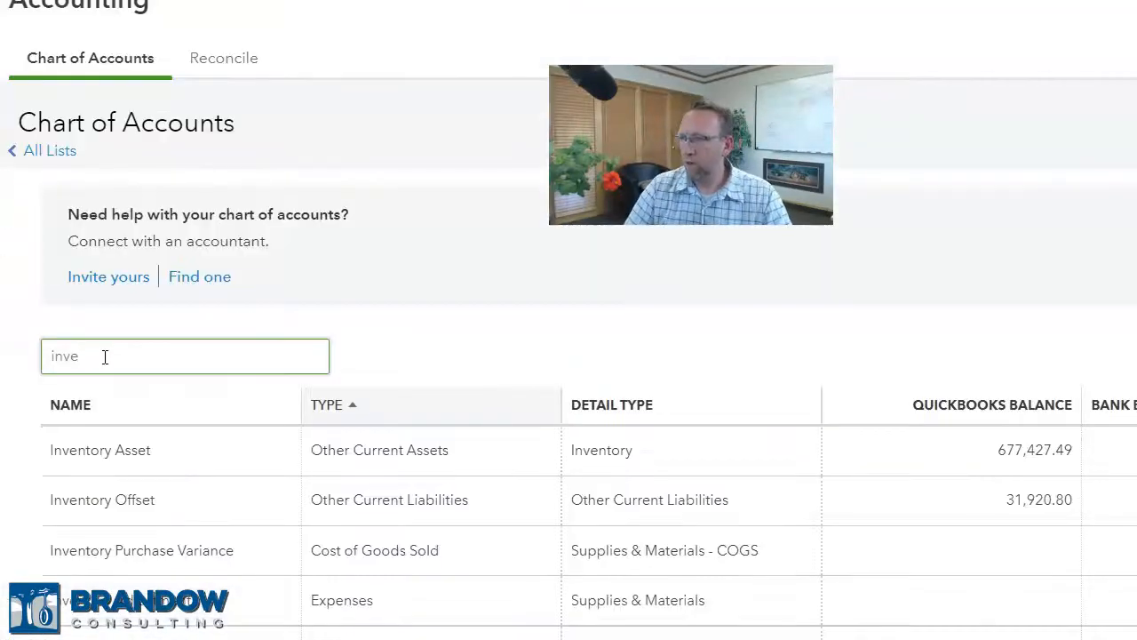
click(105, 356)
text(inventory)
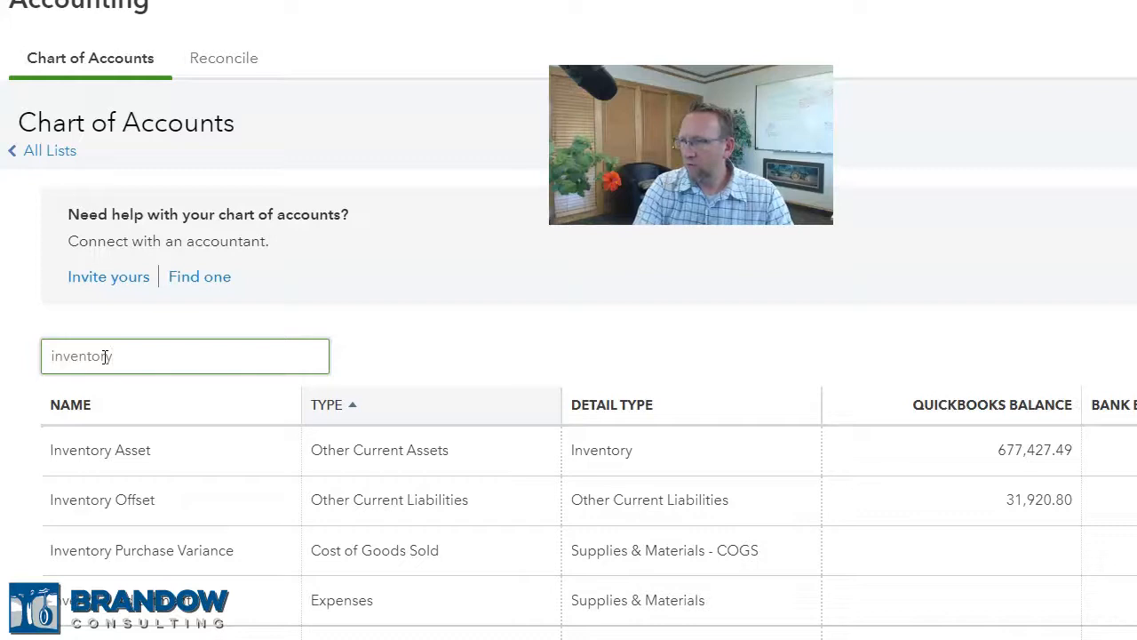
text( con)
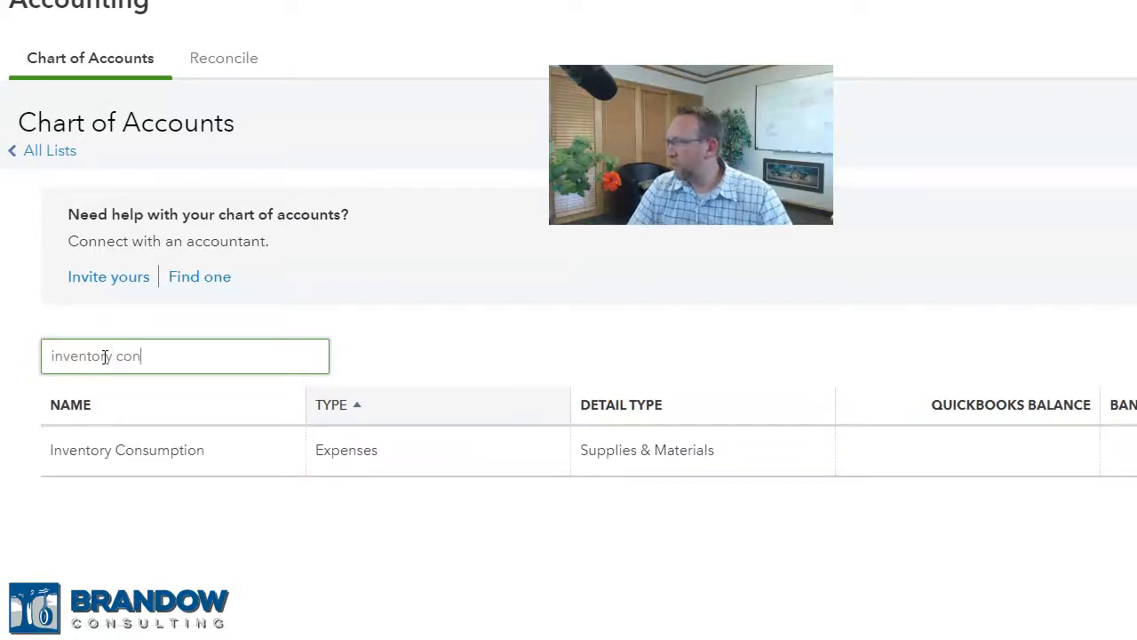
click(1031, 471)
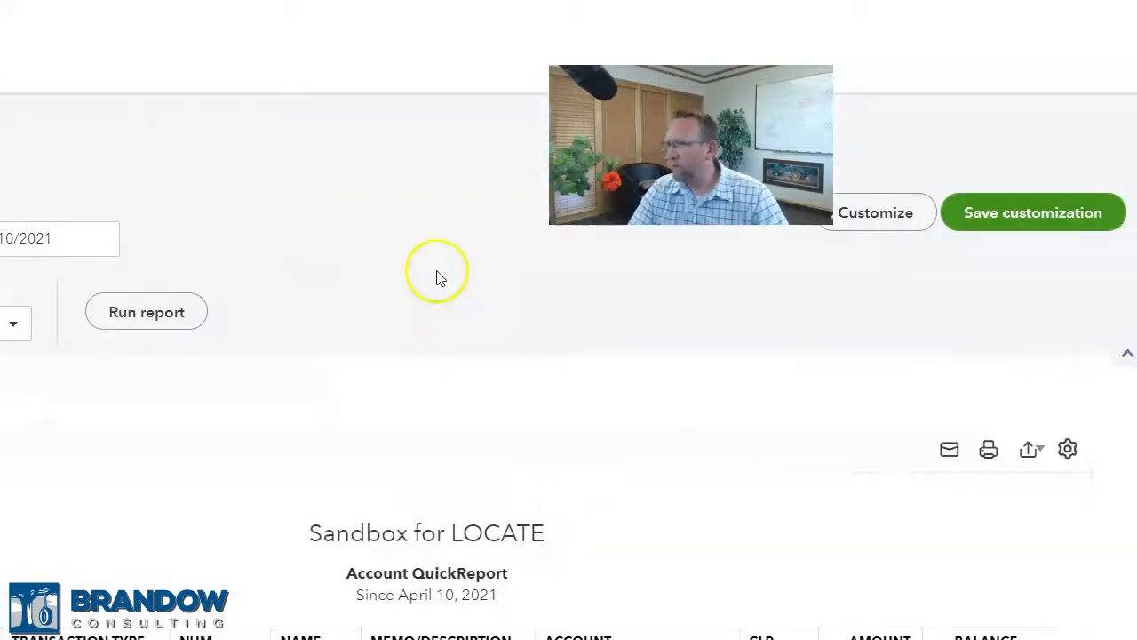
scroll(437, 275, down, 2)
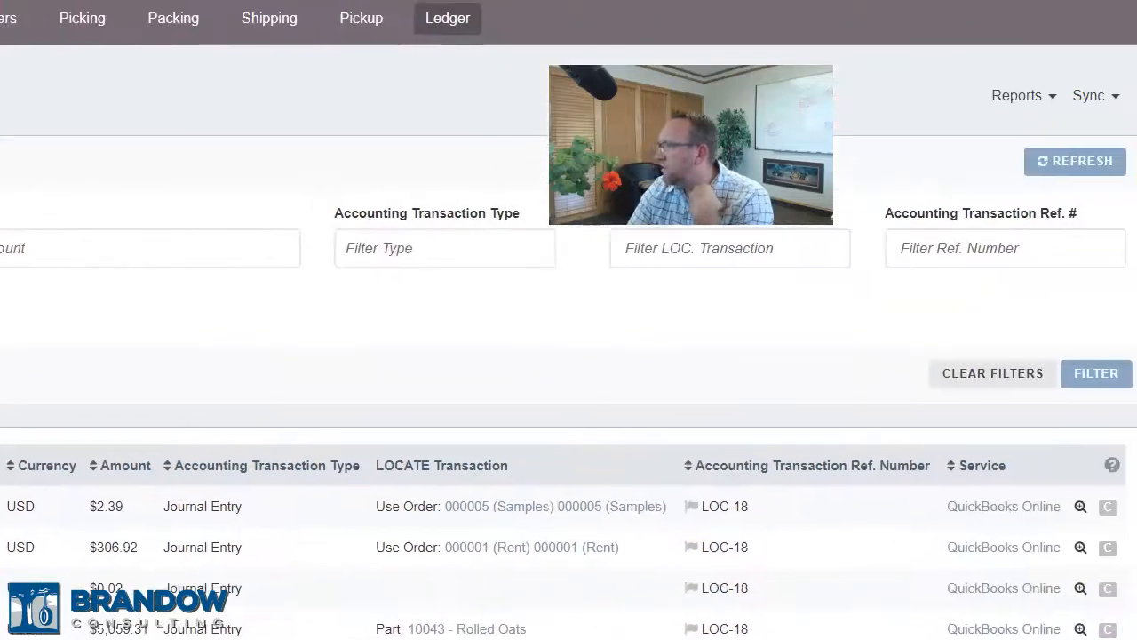
Refresh the LOCATE ledger and return to the QuickBooks report for the Inventory Consumption account
click(1053, 164)
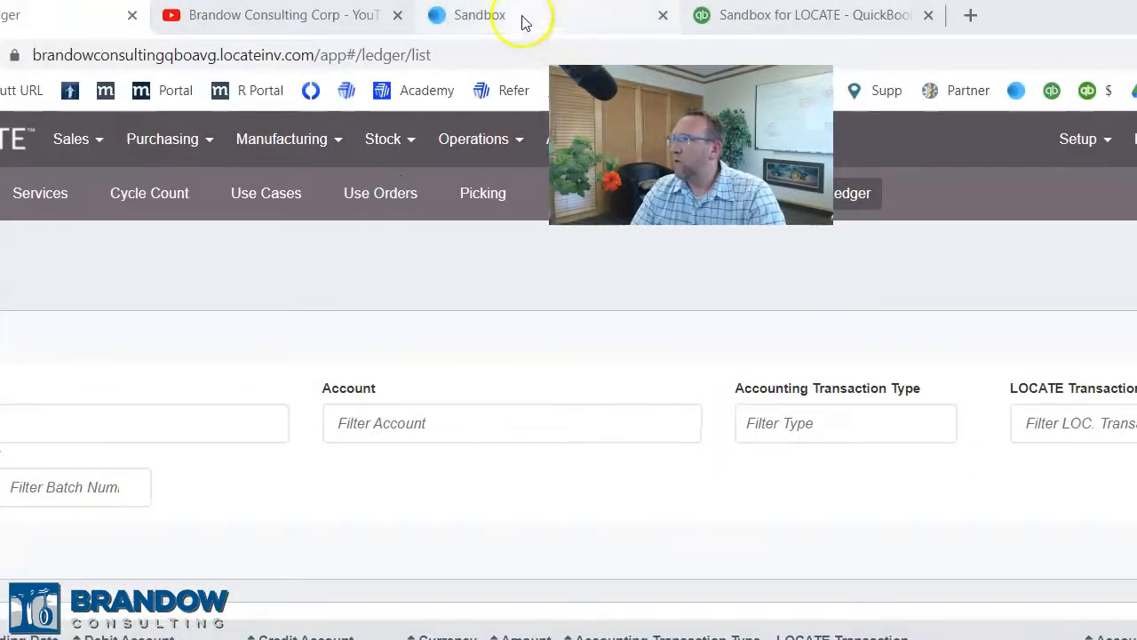
click(524, 23)
click(732, 20)
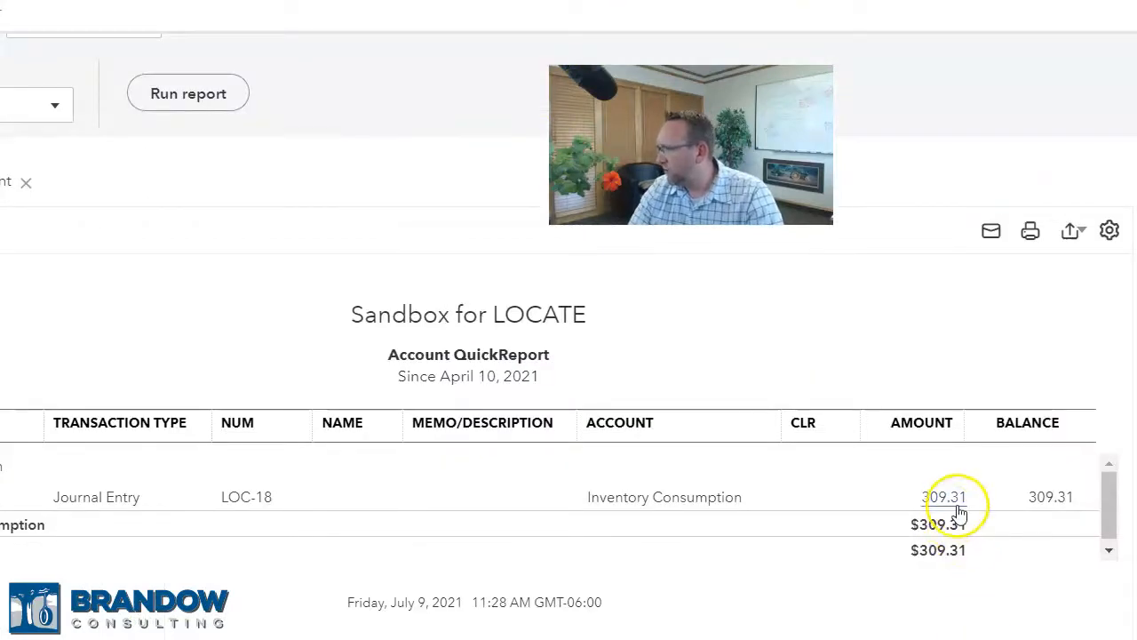
Open journal entry LOC-18 from the QuickBooks report and display its transaction journal
click(255, 504)
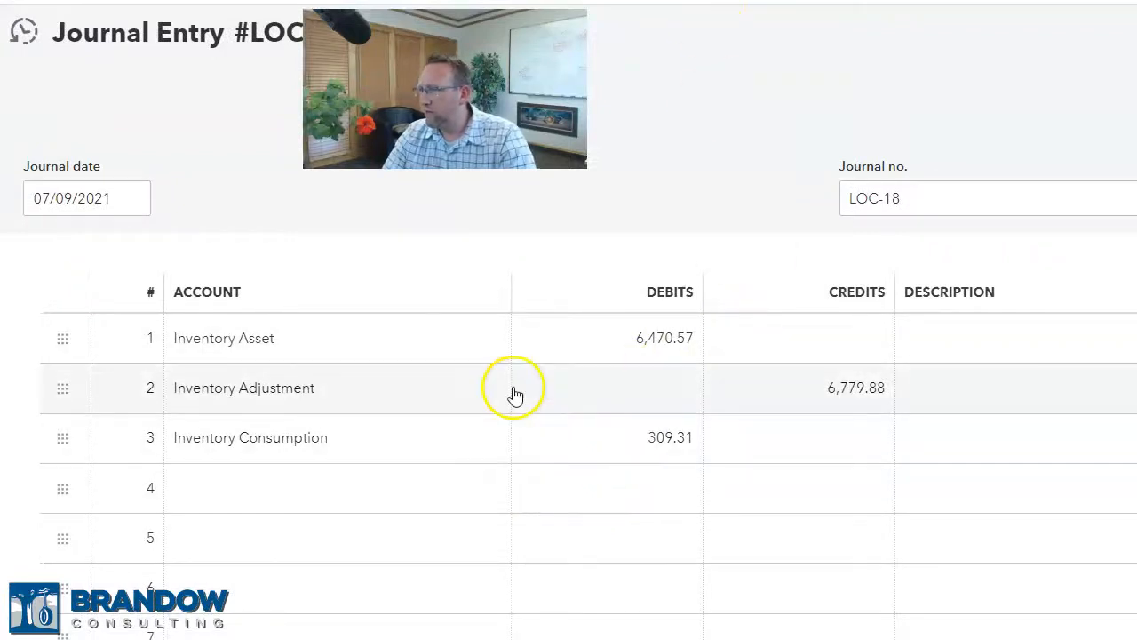
click(965, 639)
click(942, 639)
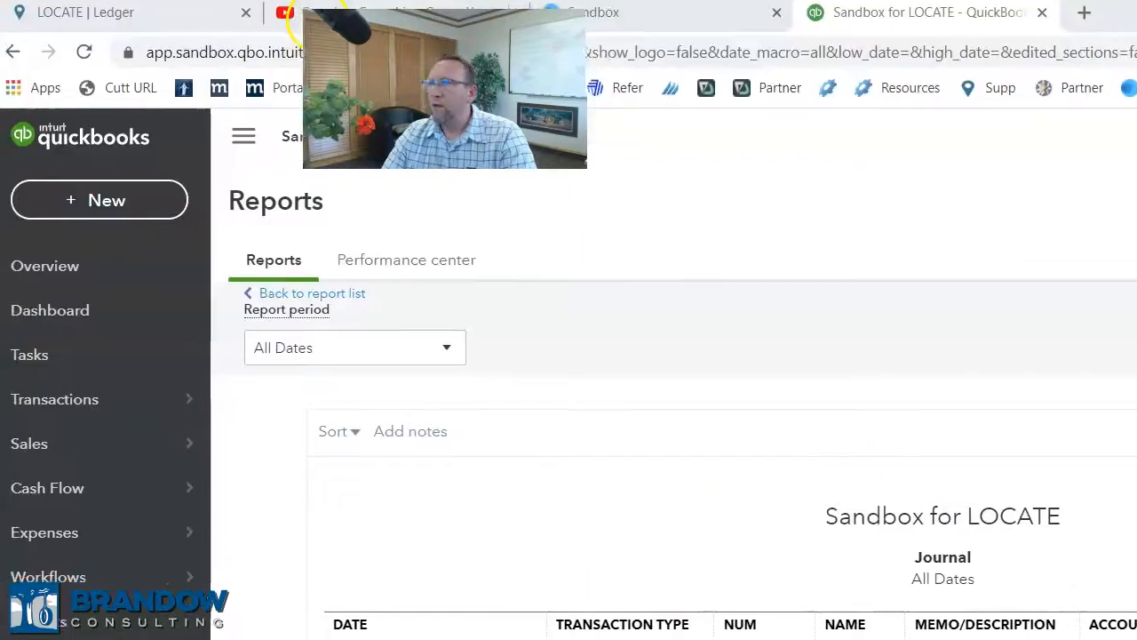
Return to the LOCATE ledger and add the Rent and Samples use order amounts, 306.92 + 2.39, in Calculator
click(144, 12)
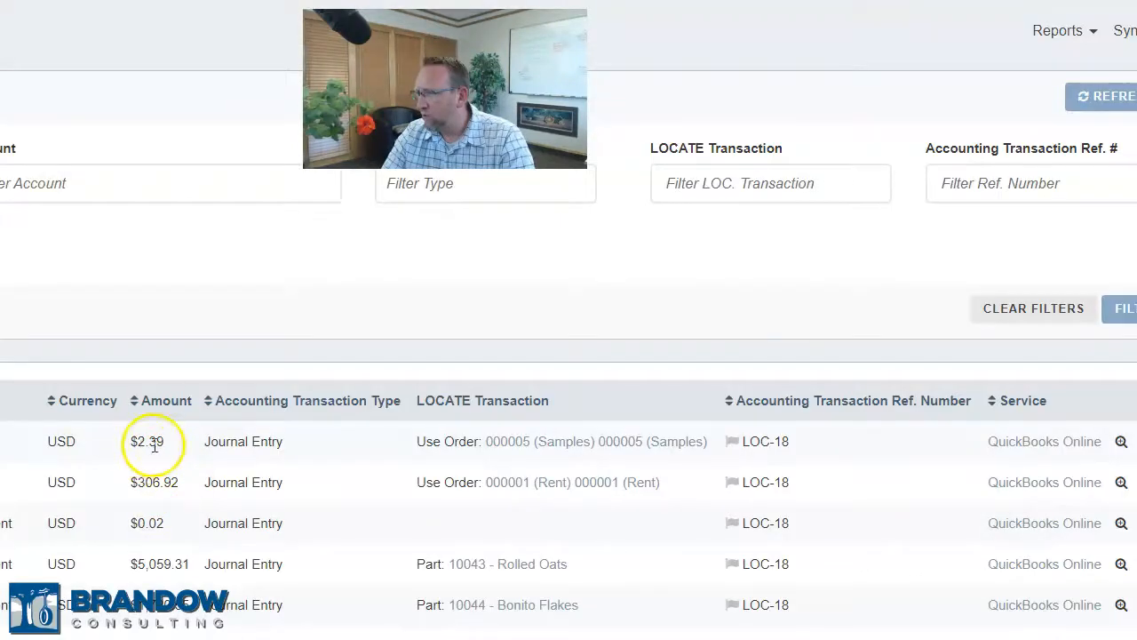
key(alt+Tab)
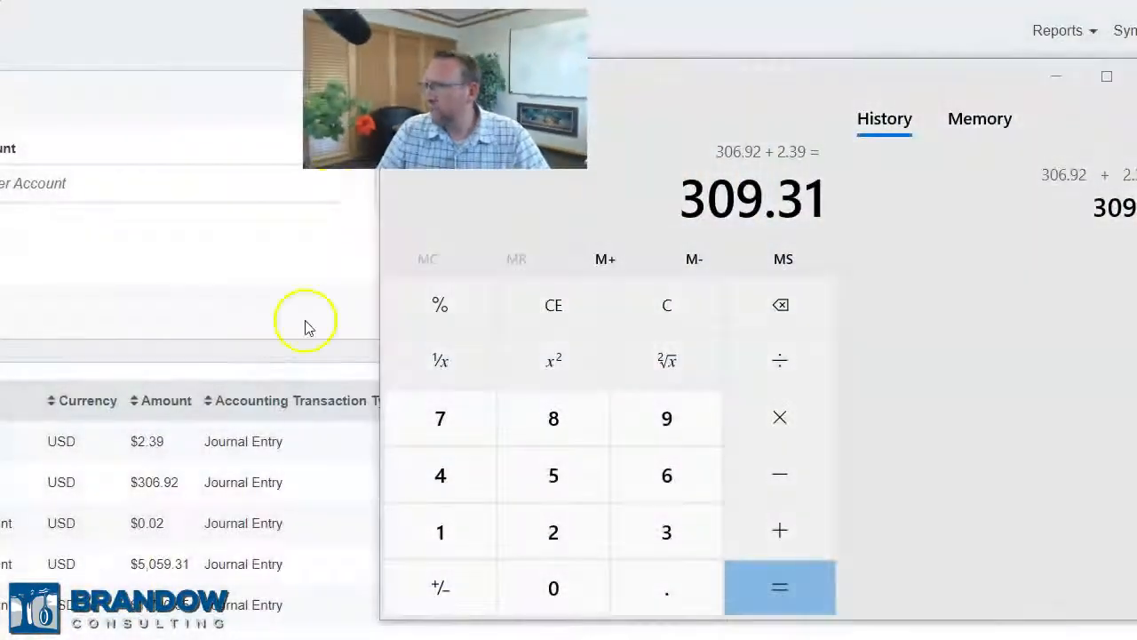
click(1136, 76)
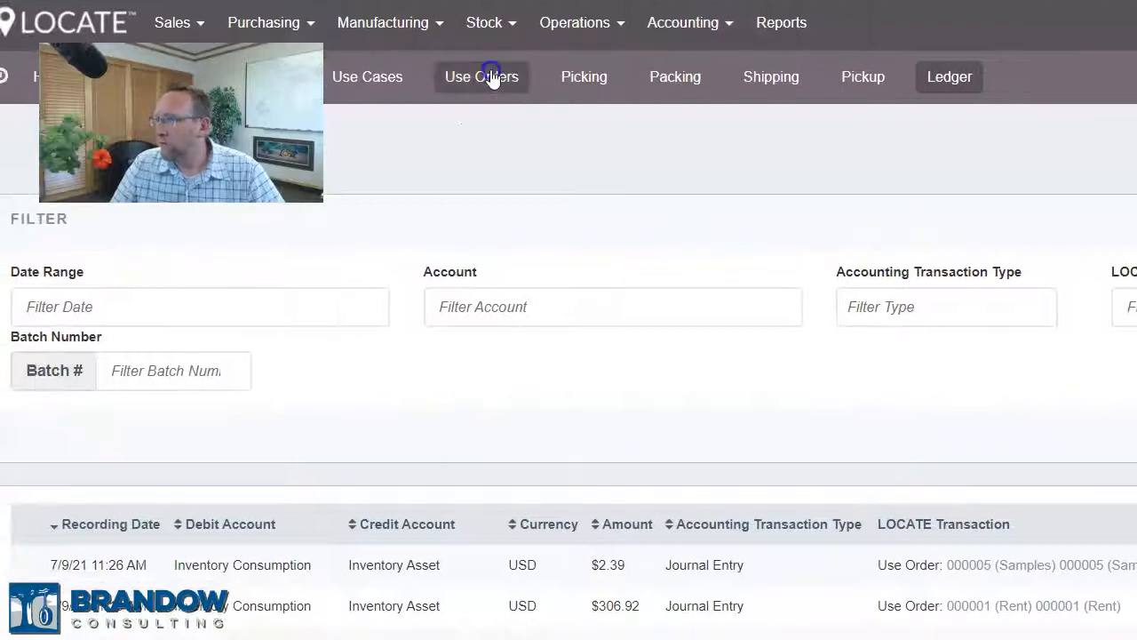
Start a new use order with the Rent use case for the customer Herman Group
click(448, 85)
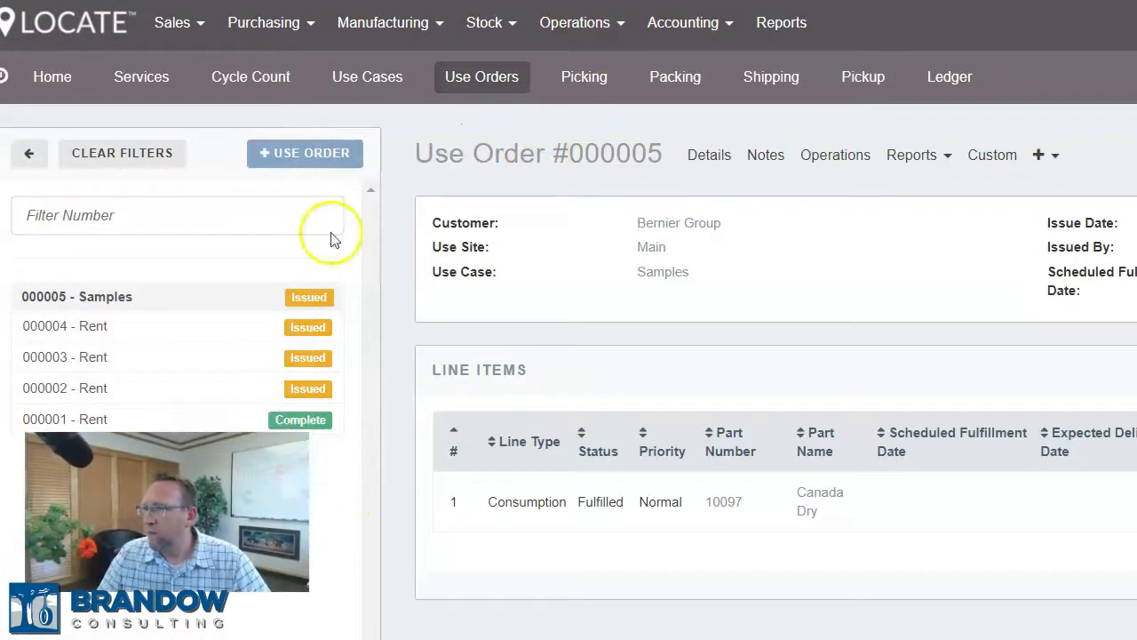
click(303, 157)
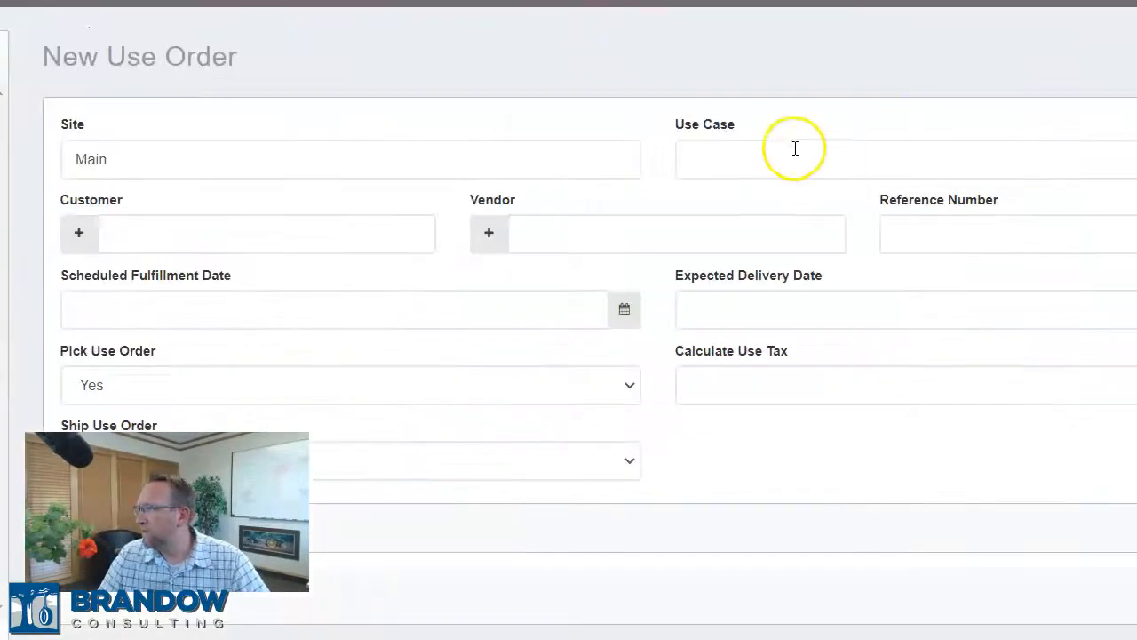
click(1135, 247)
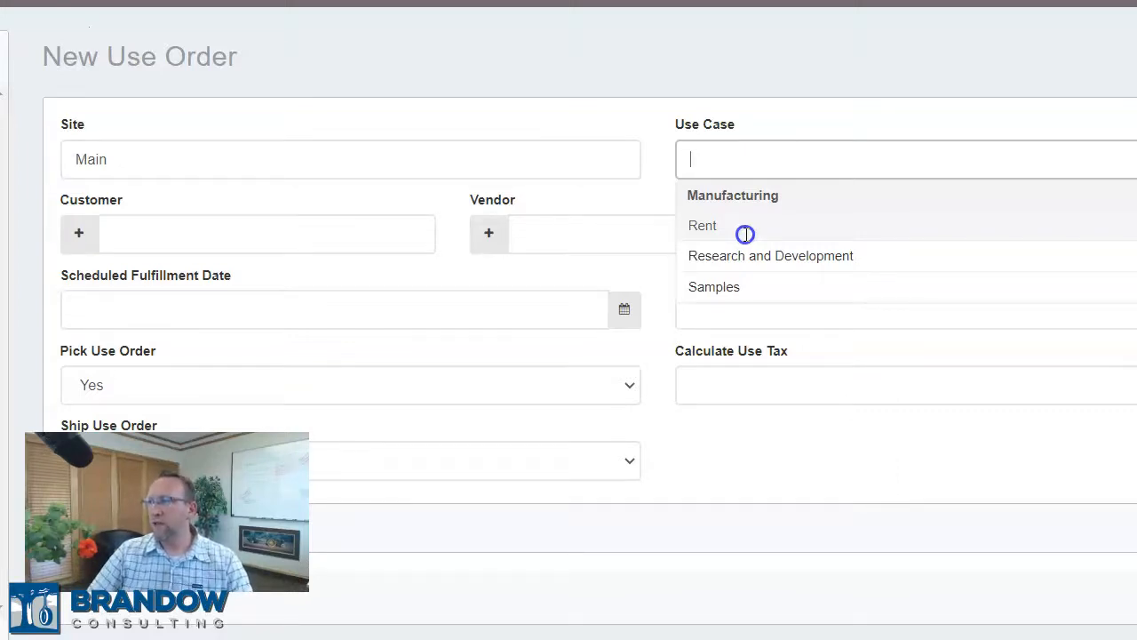
click(745, 233)
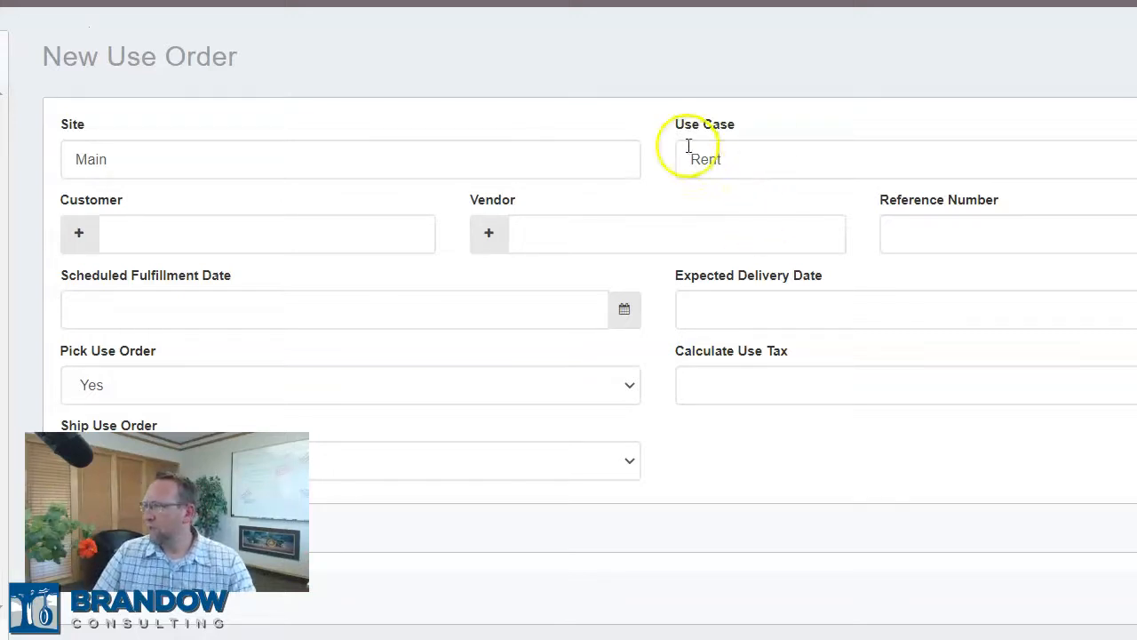
click(303, 233)
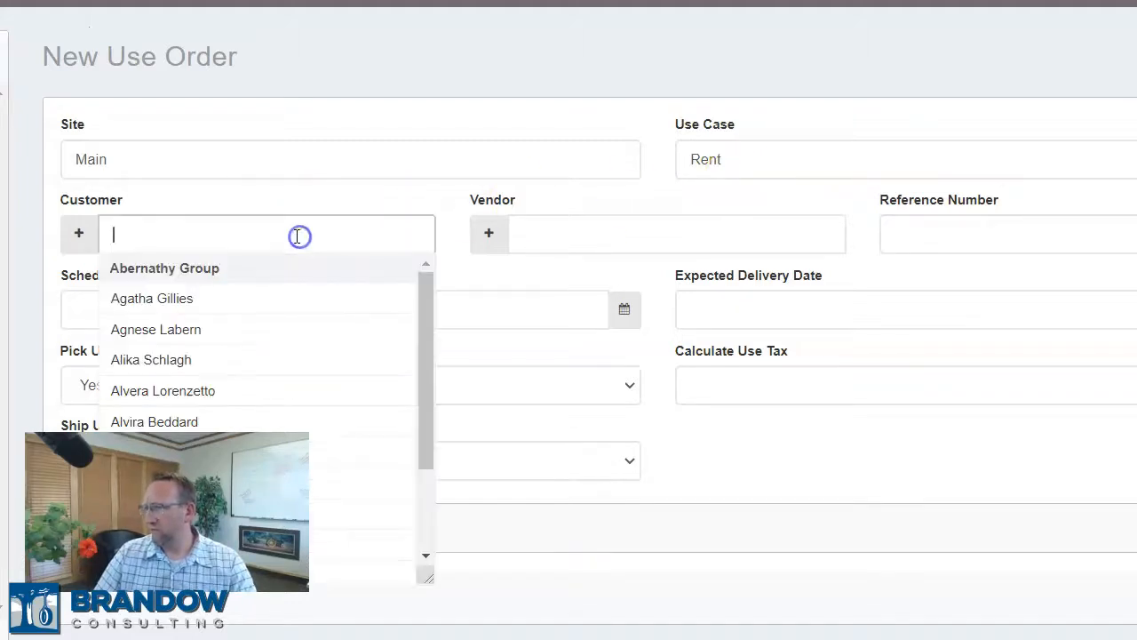
click(396, 291)
click(358, 236)
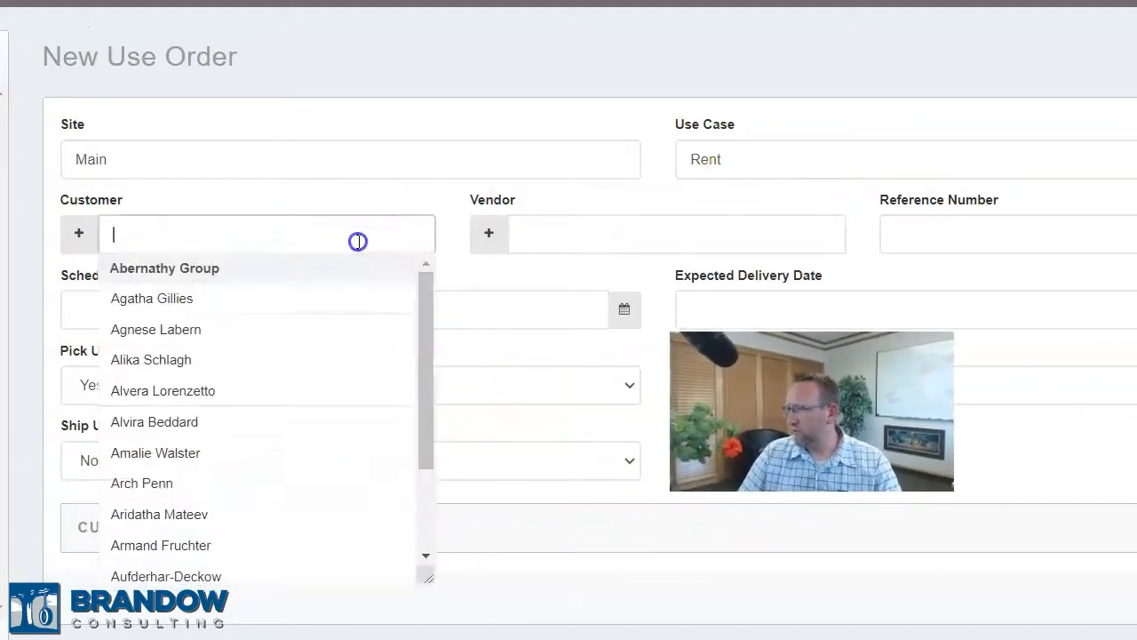
text(gr)
click(255, 336)
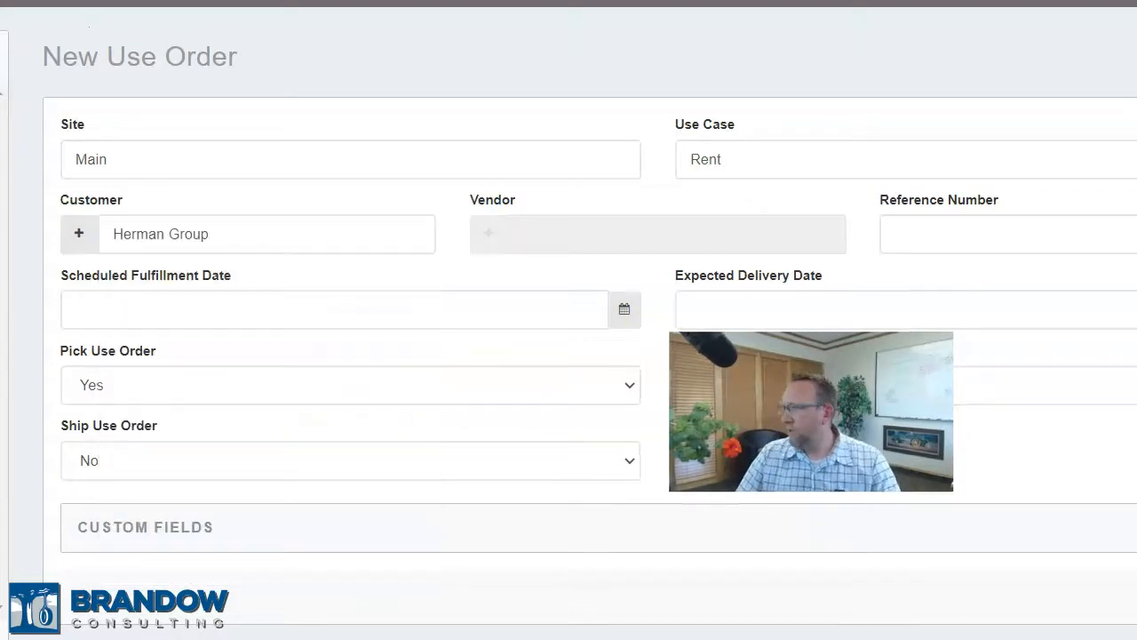
Set the use order's scheduled fulfillment date to 7/12/21 and its expected delivery date to 7/14/21
click(632, 319)
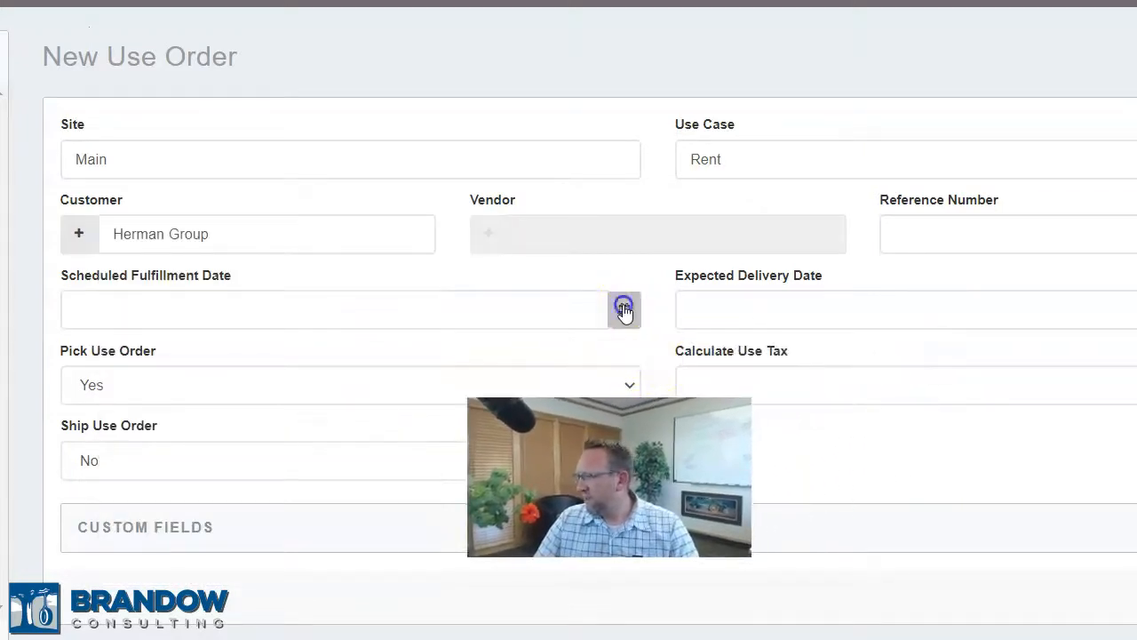
click(156, 475)
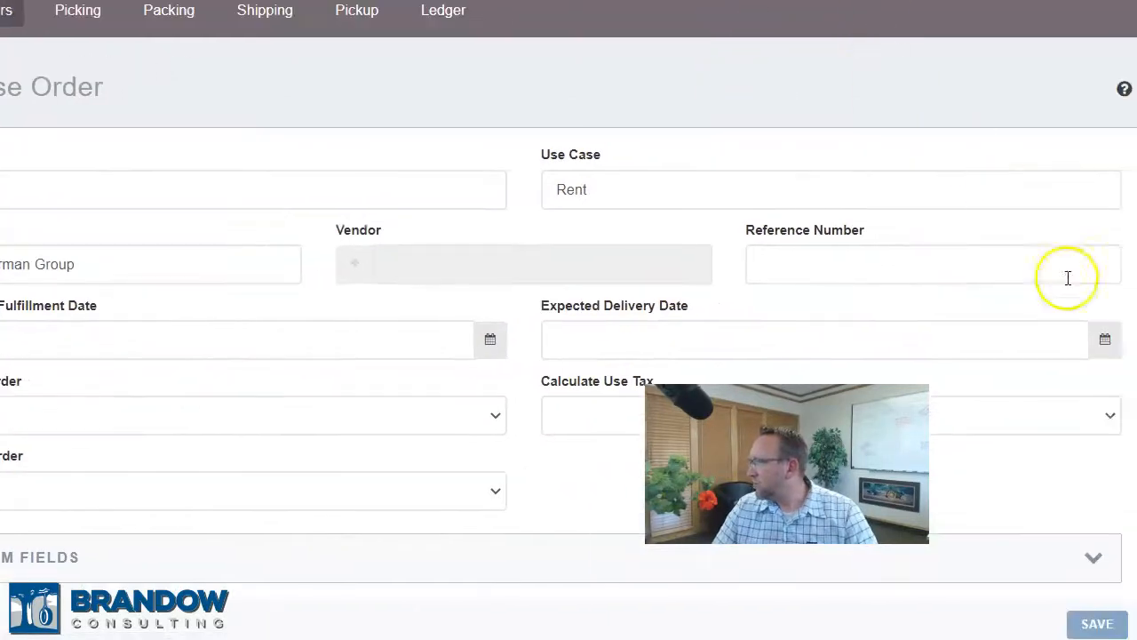
click(1105, 339)
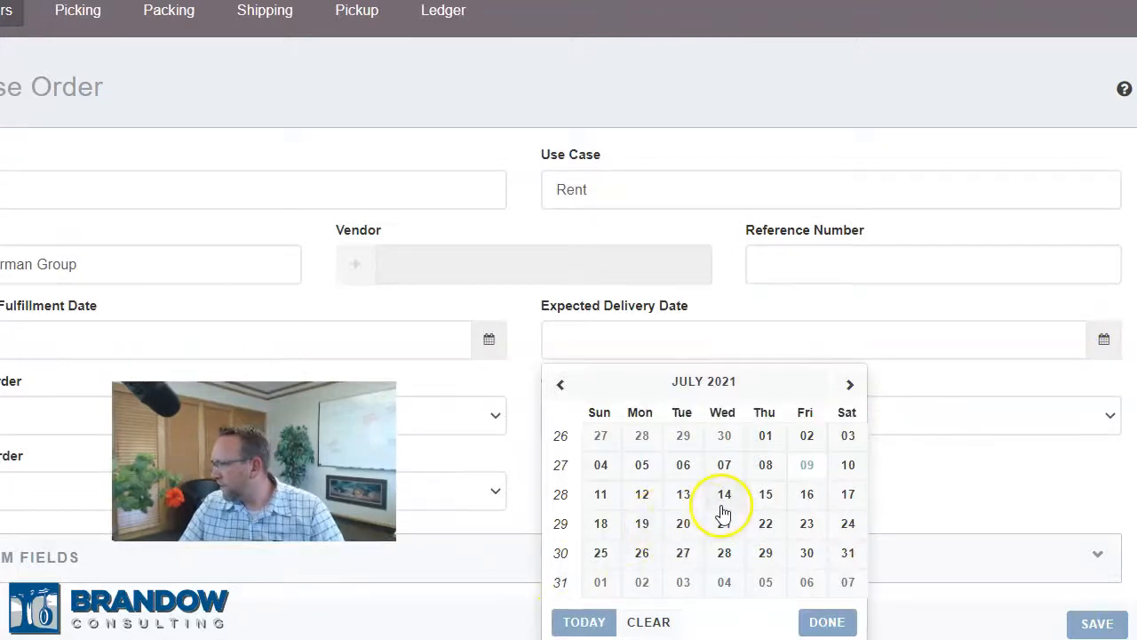
click(722, 500)
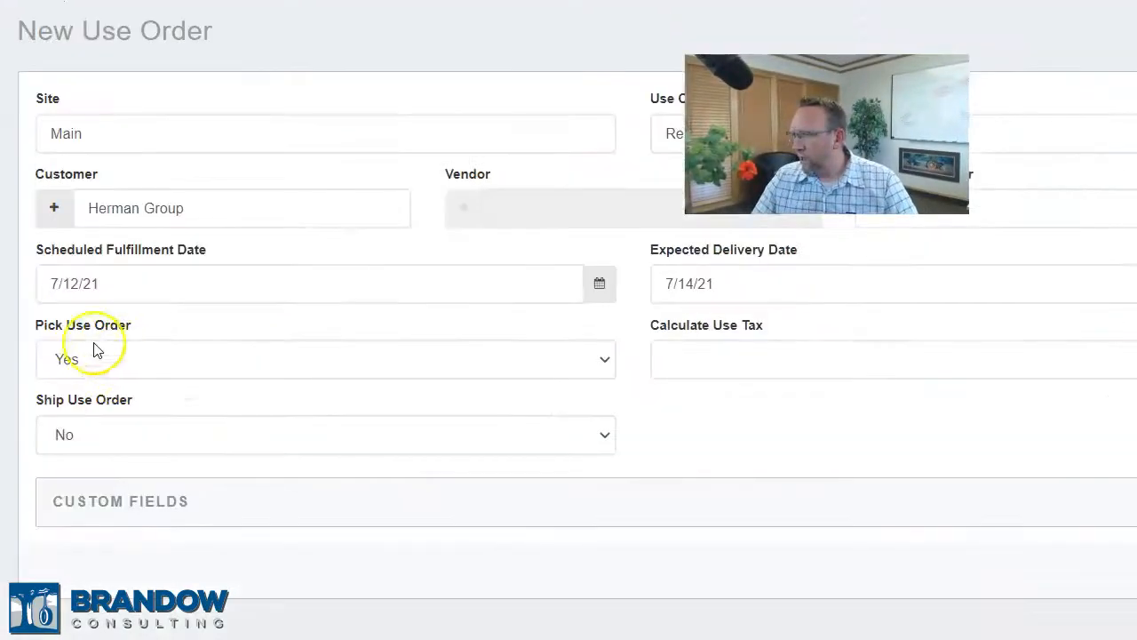
Set the use order to be shipped, review its shipping address and DHL Express carrier, and save the order
click(451, 435)
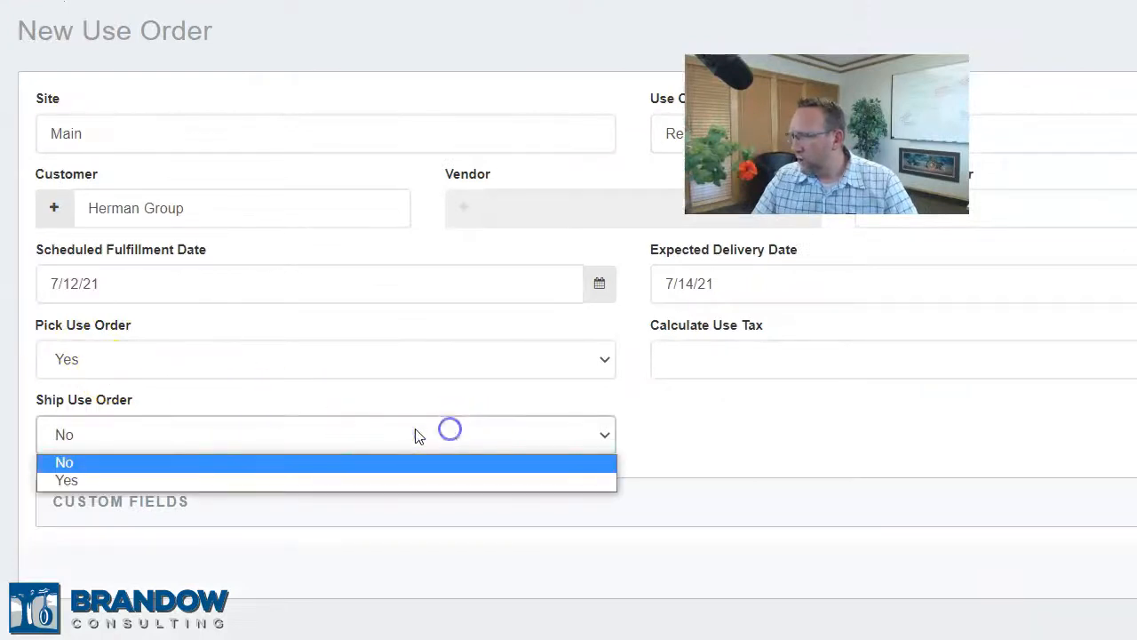
click(134, 478)
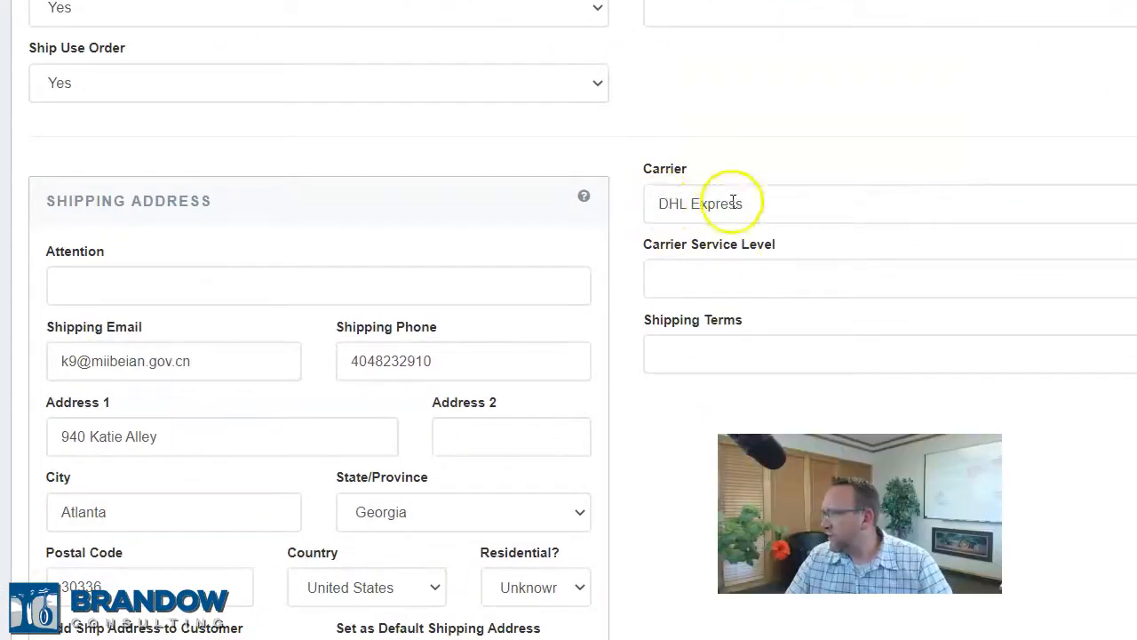
scroll(568, 320, down, 3)
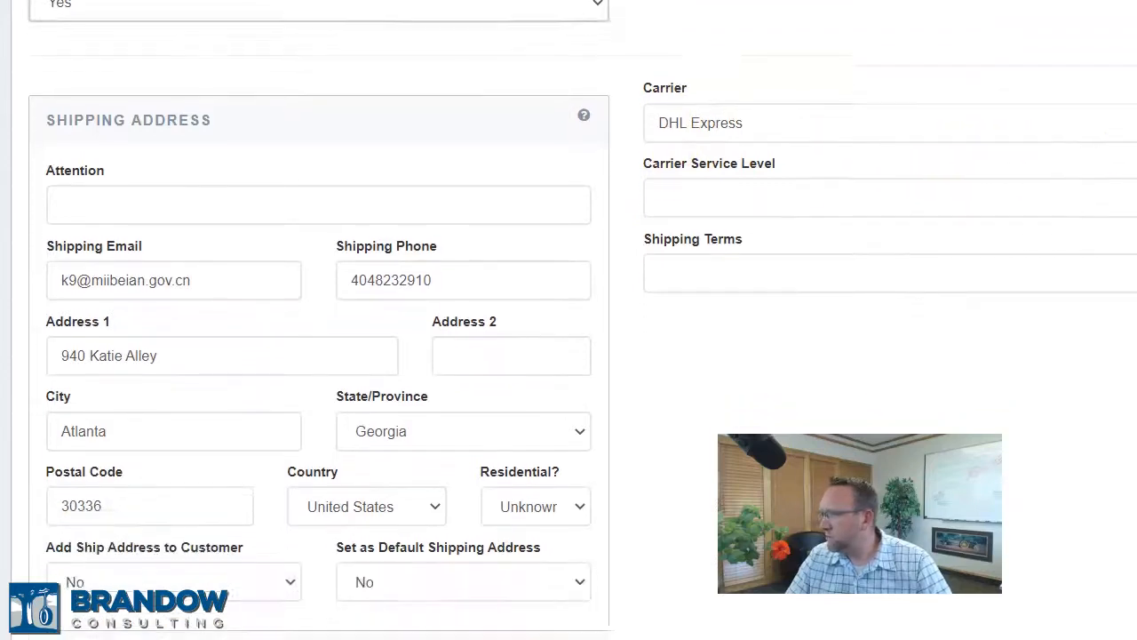
scroll(569, 320, up, 1)
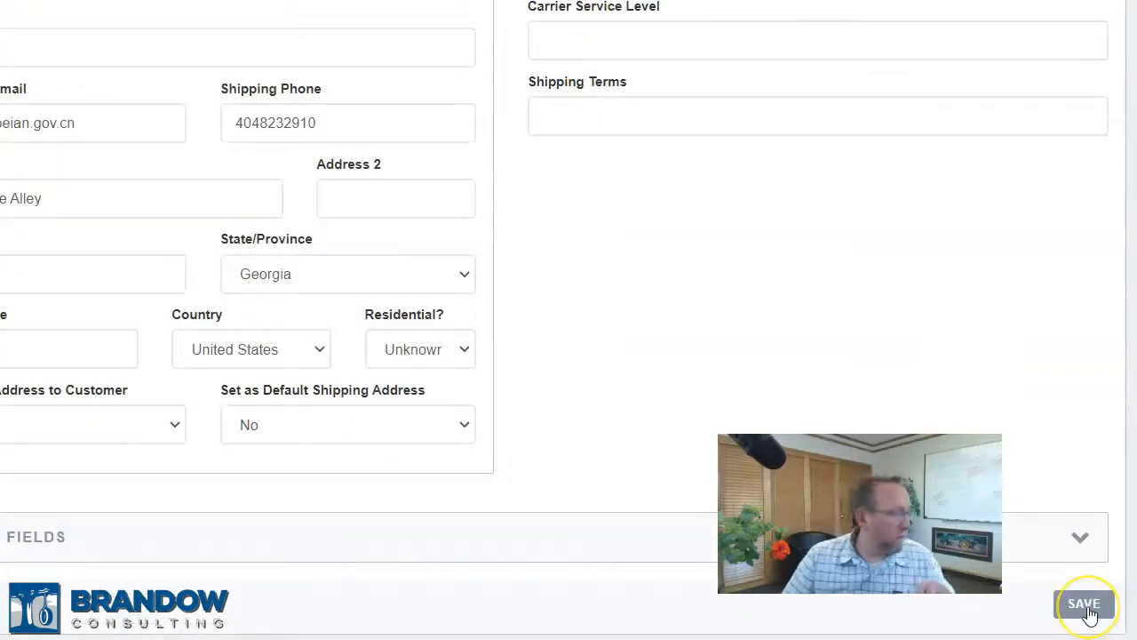
click(1086, 604)
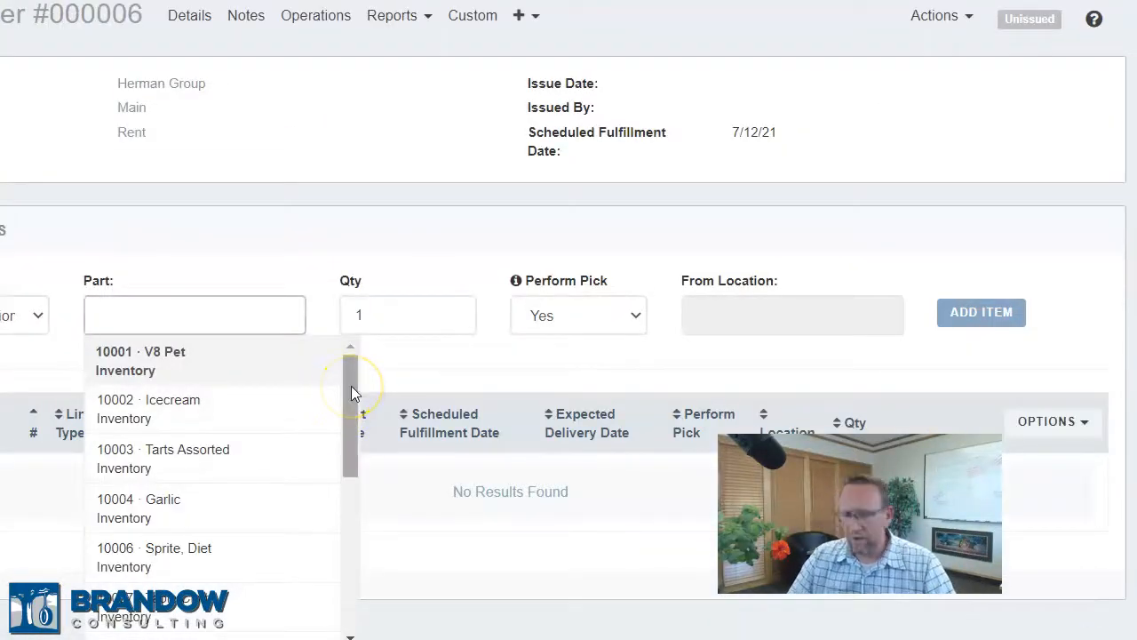
Choose part 10007 Table Cloth for the use order's new line item and set its quantity to 50
text(cone)
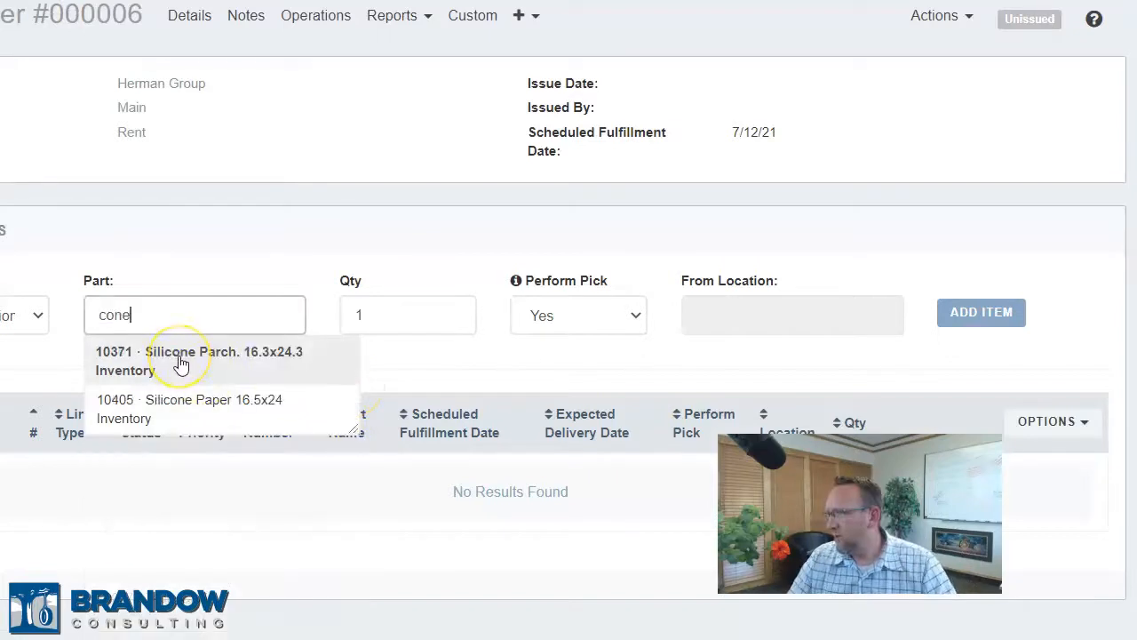
key(BackSpace)
key(BackSpace)
key(BackSpace)
text(ta)
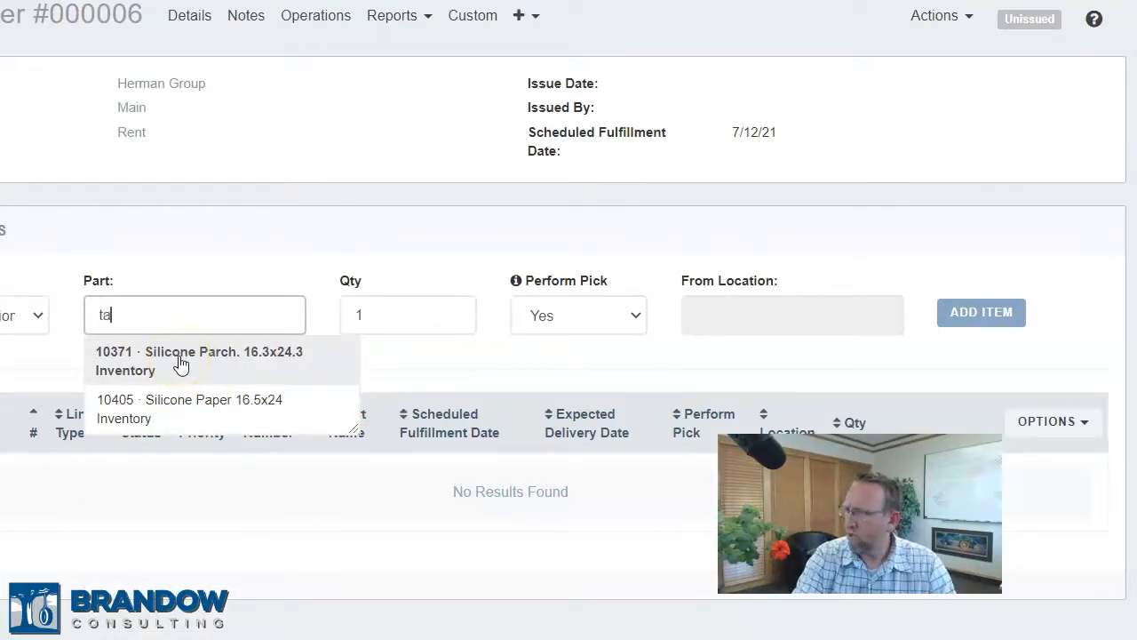
text(b)
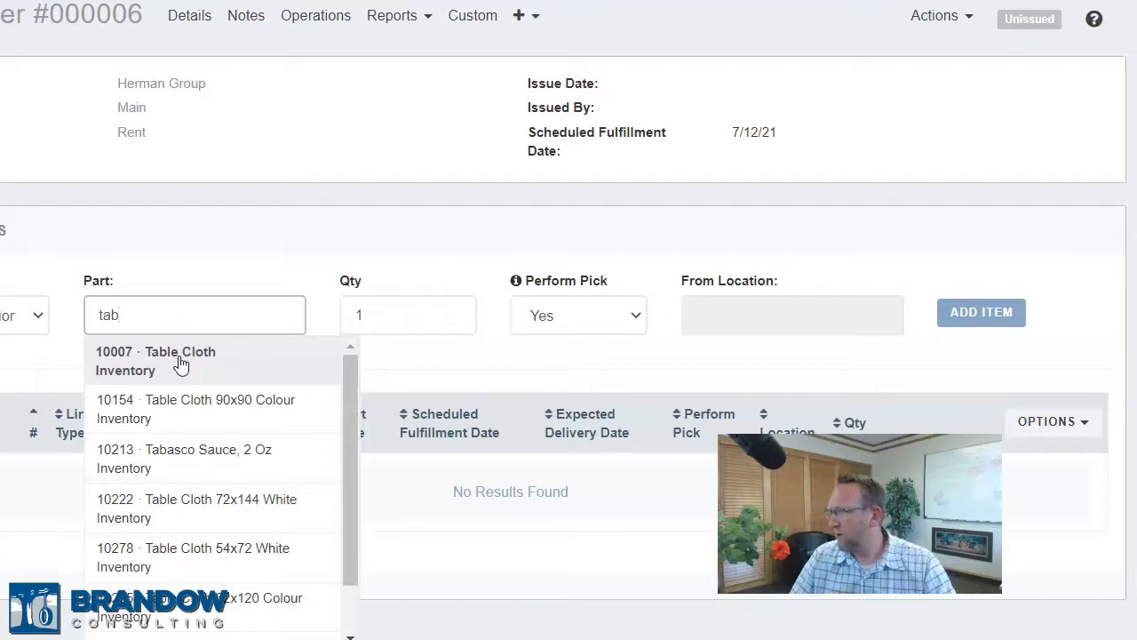
click(180, 362)
click(408, 312)
key(BackSpace)
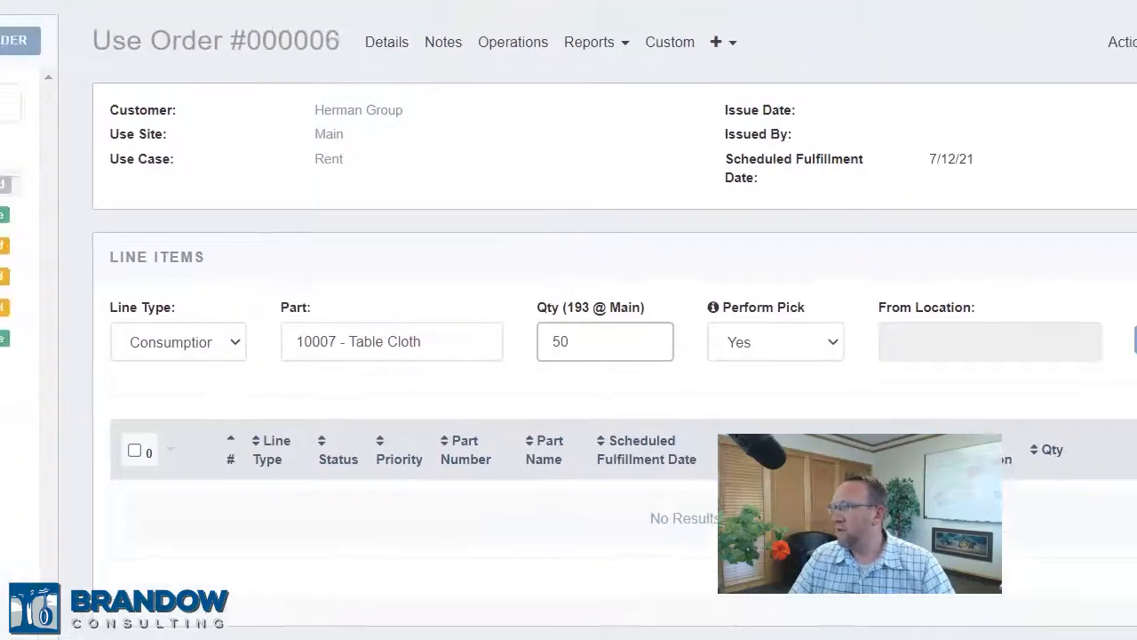
Set the Table Cloth line type to Check Out and add the line item to the use order
click(560, 6)
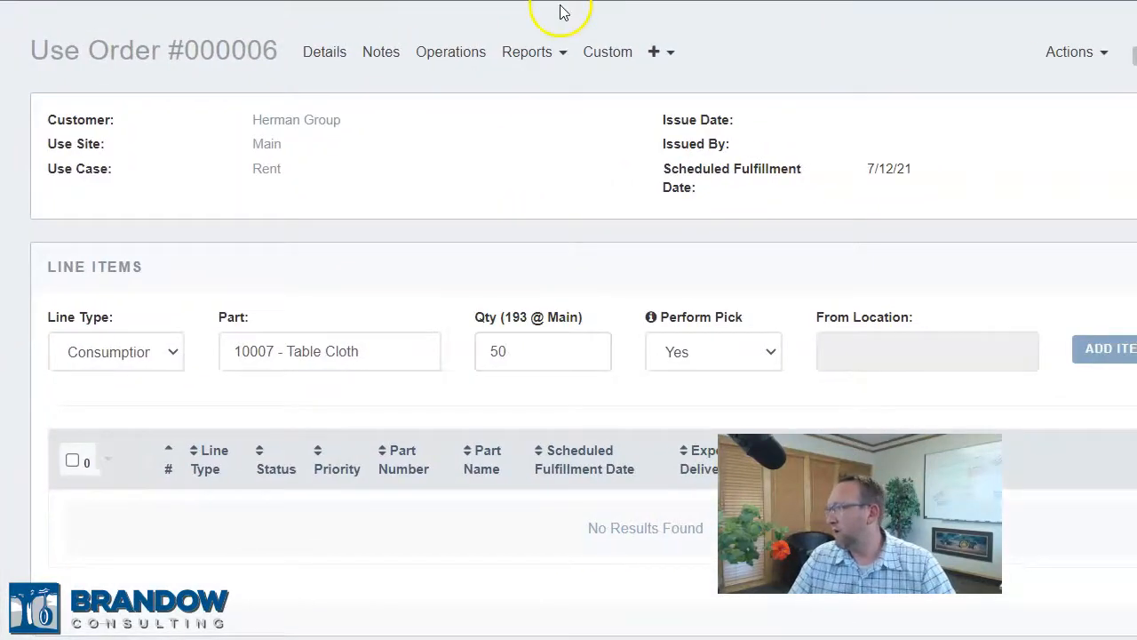
click(153, 360)
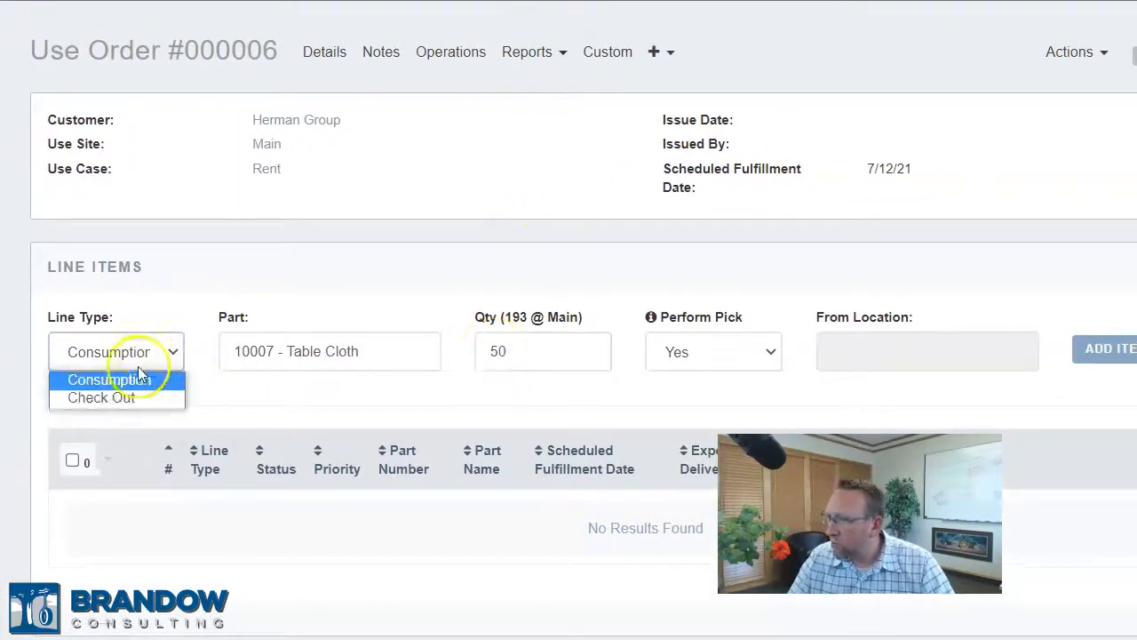
click(106, 399)
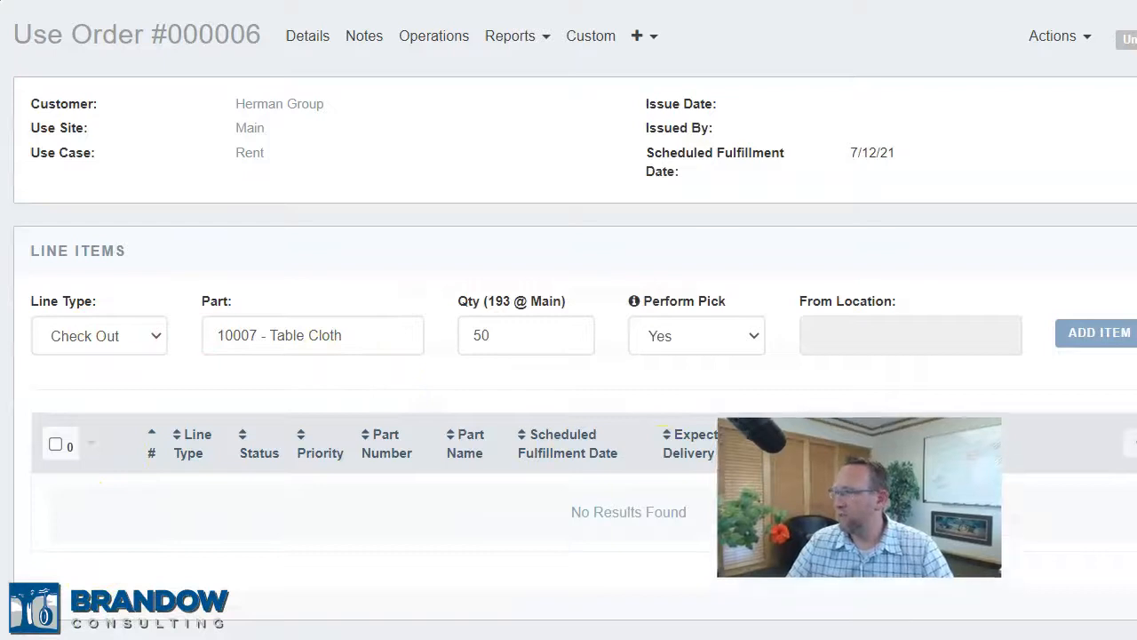
click(1088, 340)
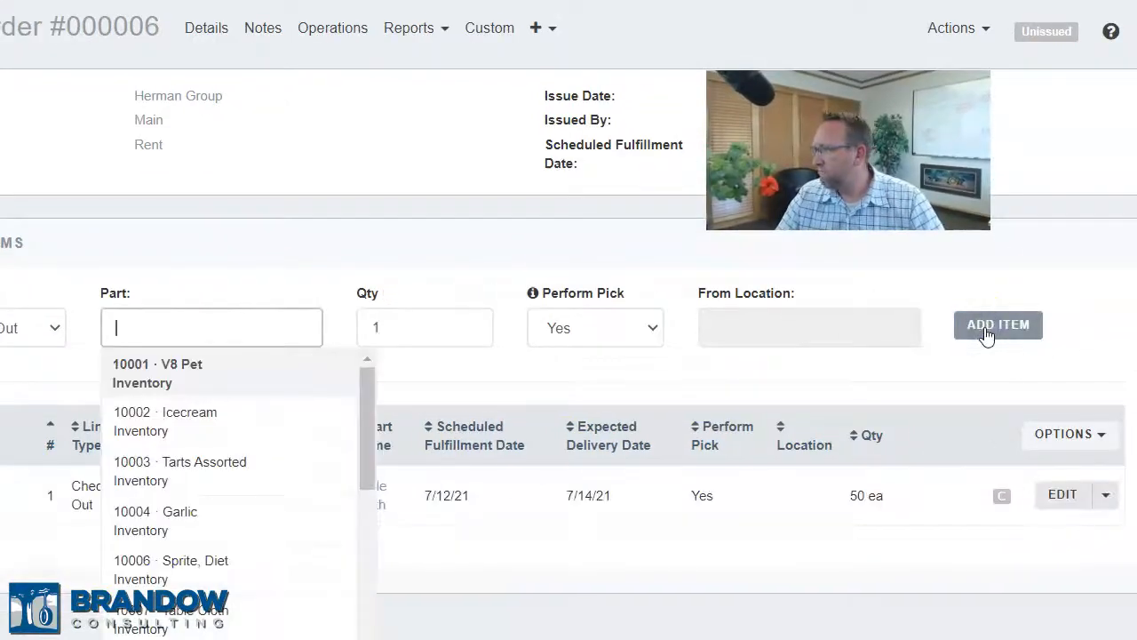
click(386, 223)
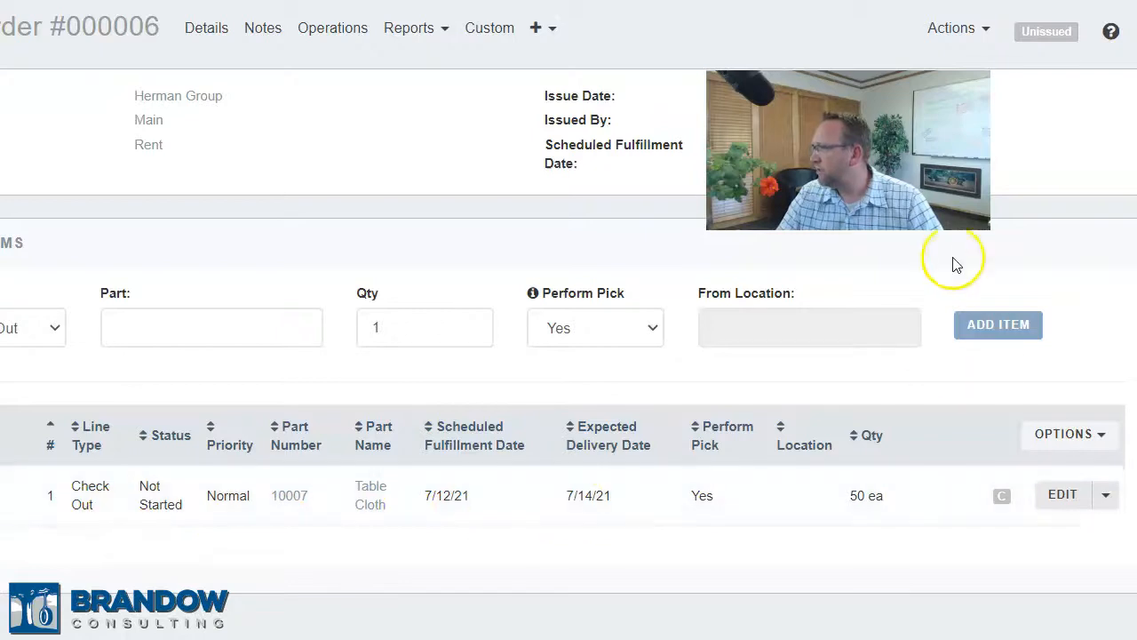
Issue the Rent use order and open the inventory view of its Table Cloth part
click(1039, 41)
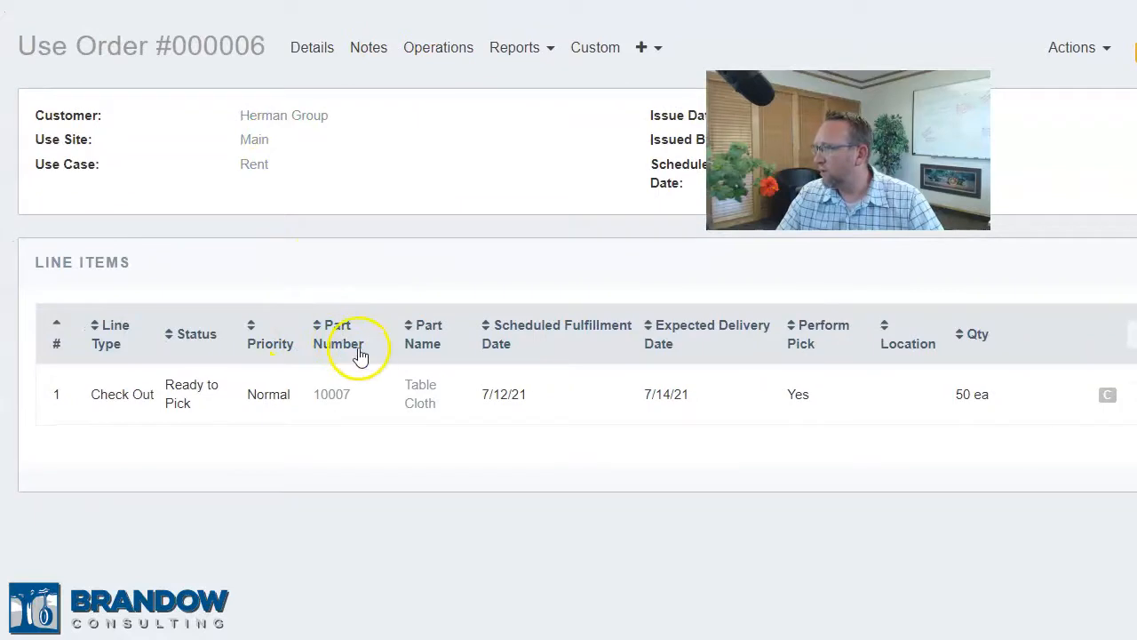
click(333, 397)
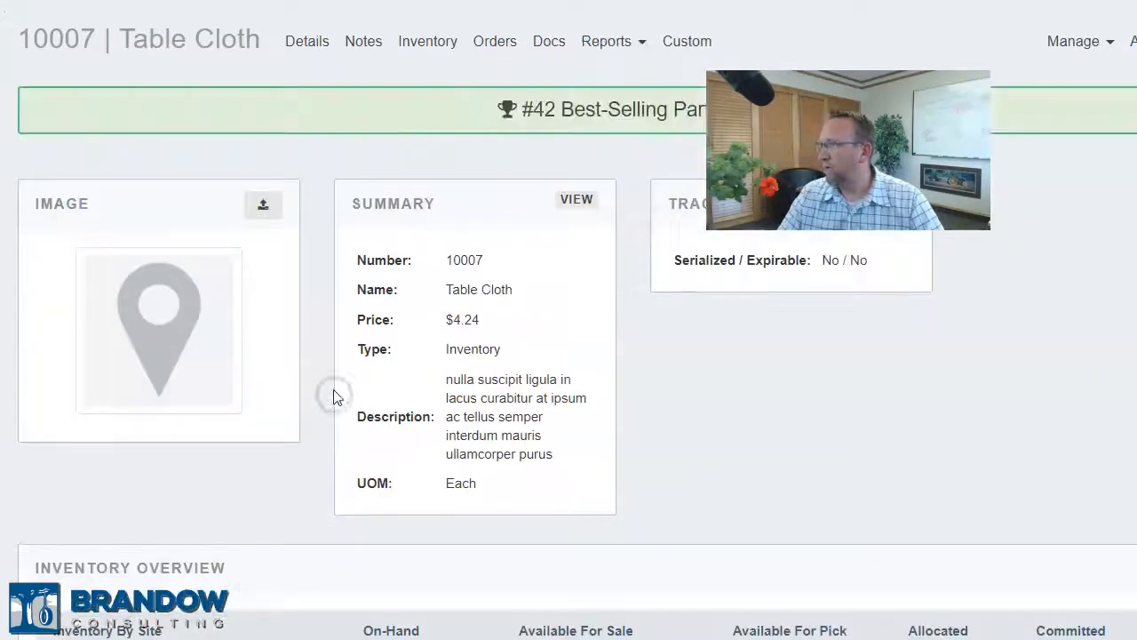
click(420, 44)
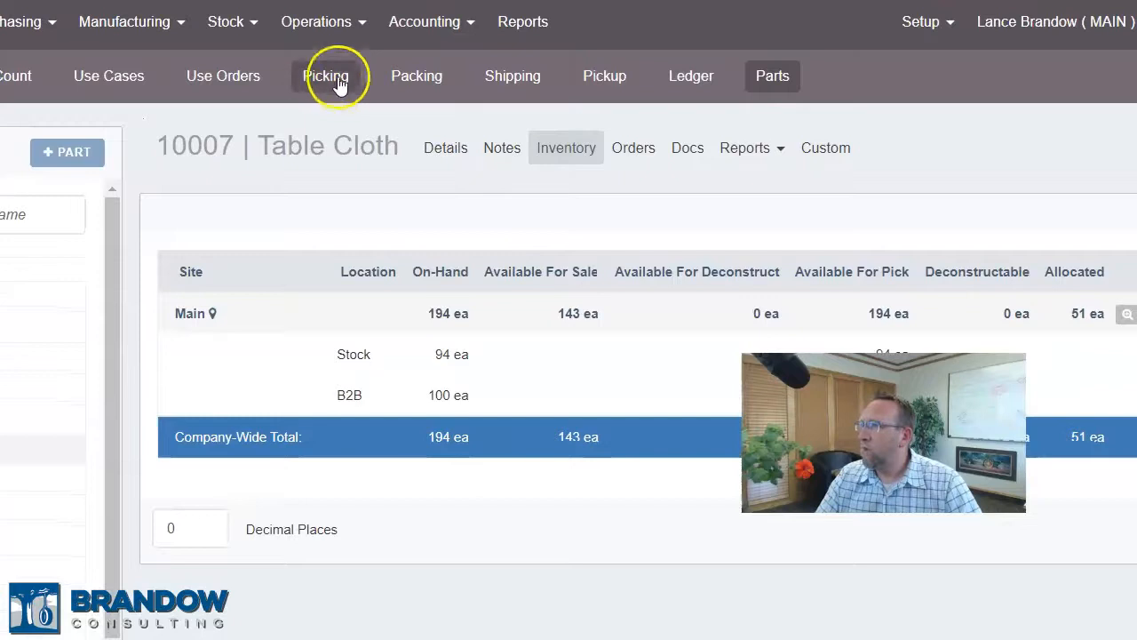
Go to Picking, filter the pickable orders by the Use Order type, and locate the Herman Group order
click(336, 78)
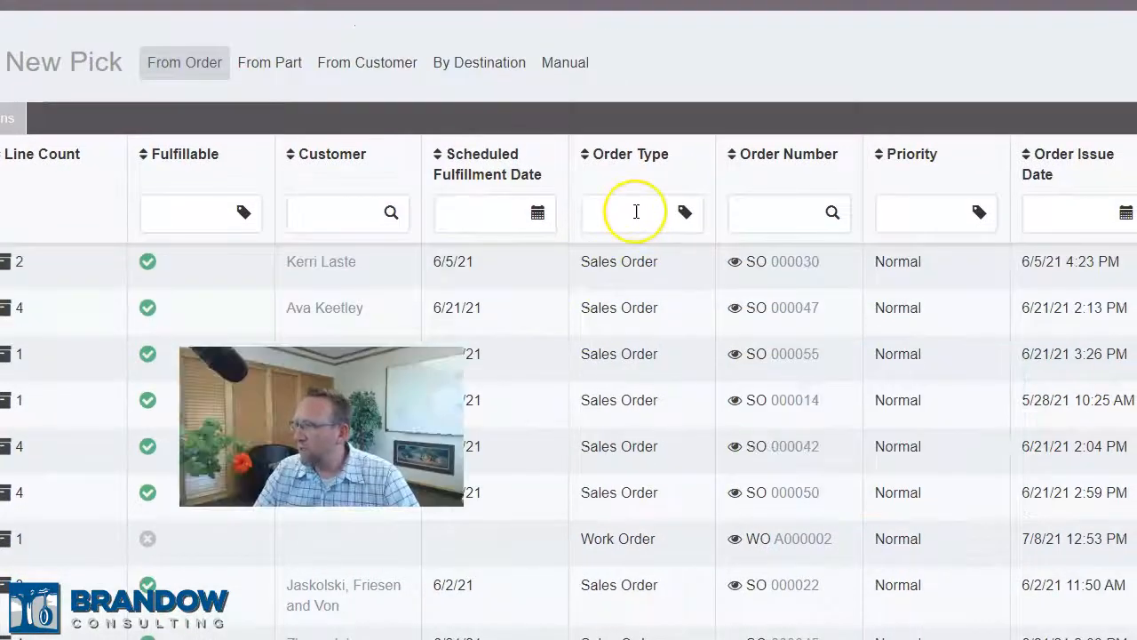
click(635, 211)
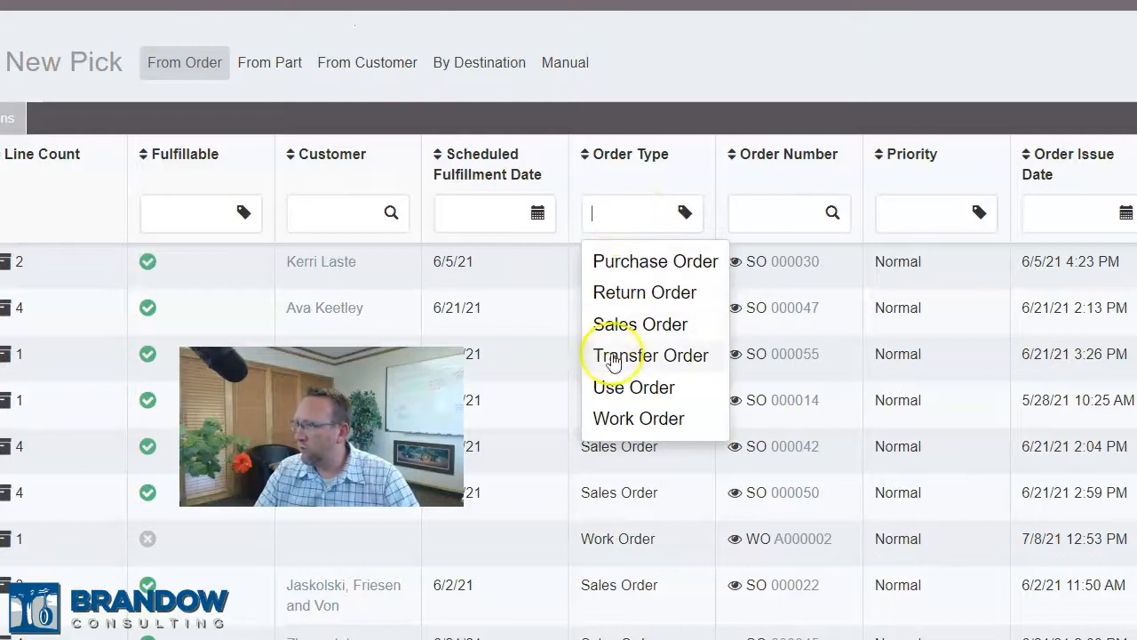
click(616, 391)
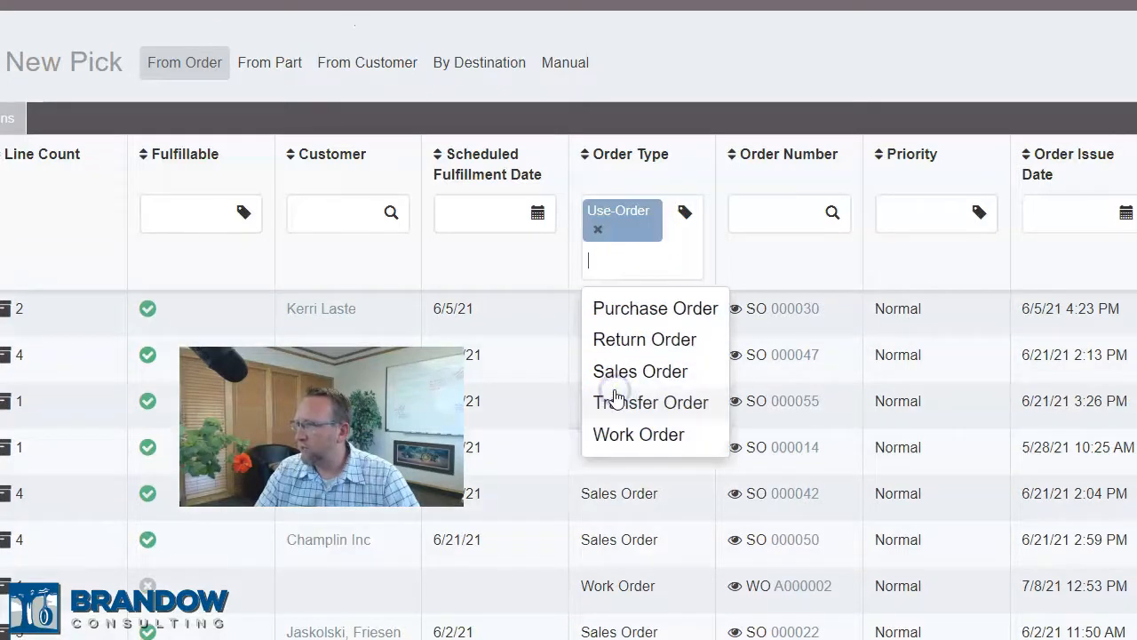
click(727, 53)
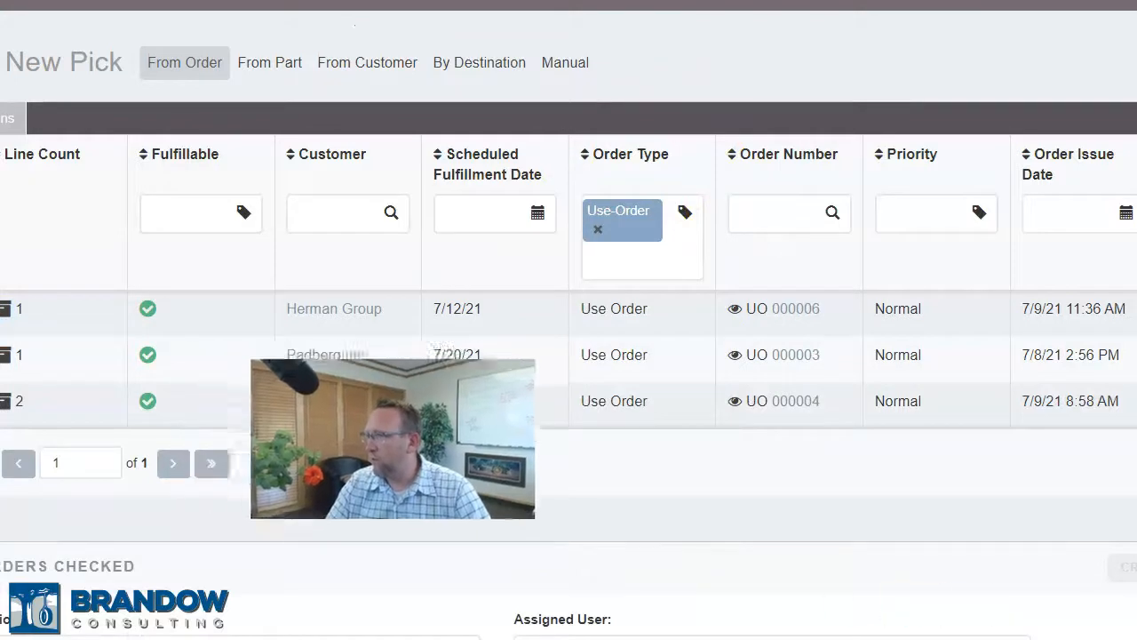
click(773, 409)
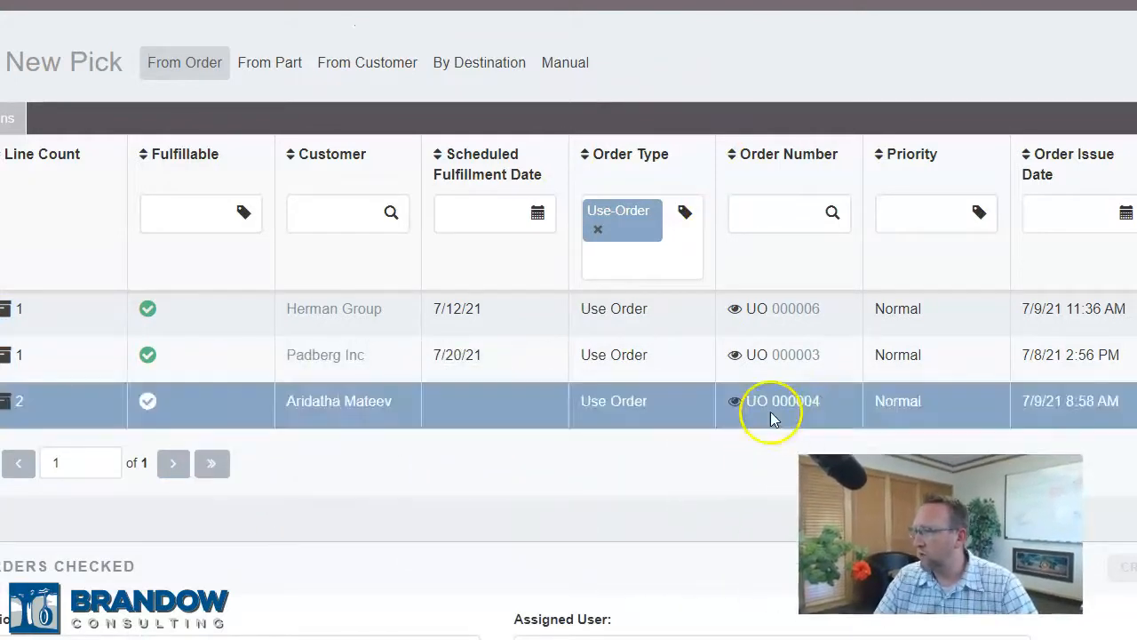
click(774, 318)
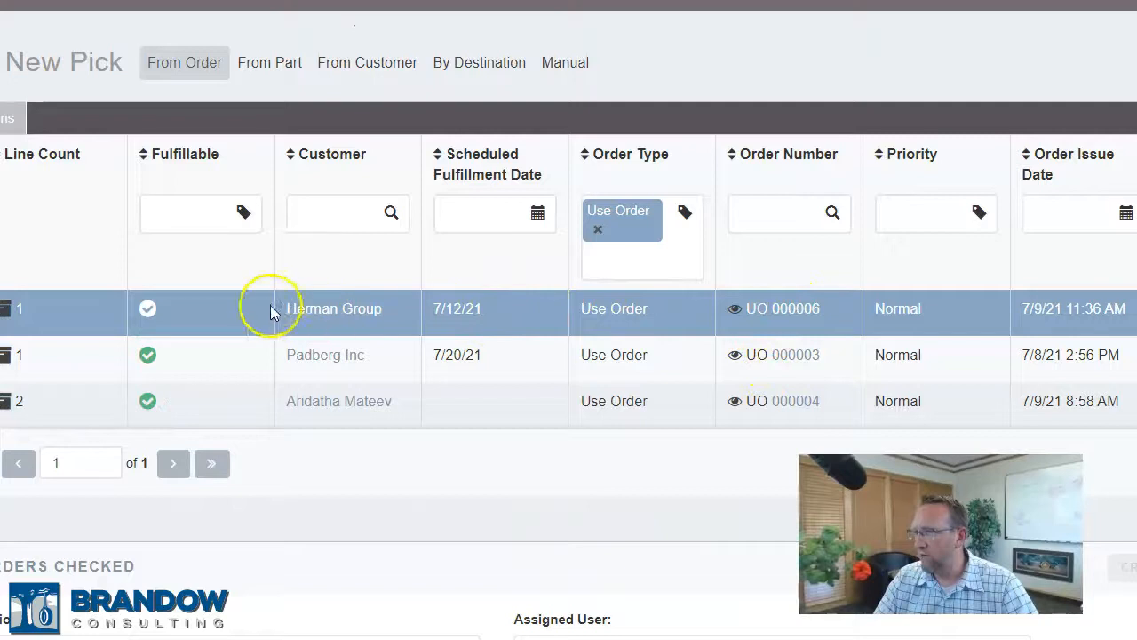
click(351, 313)
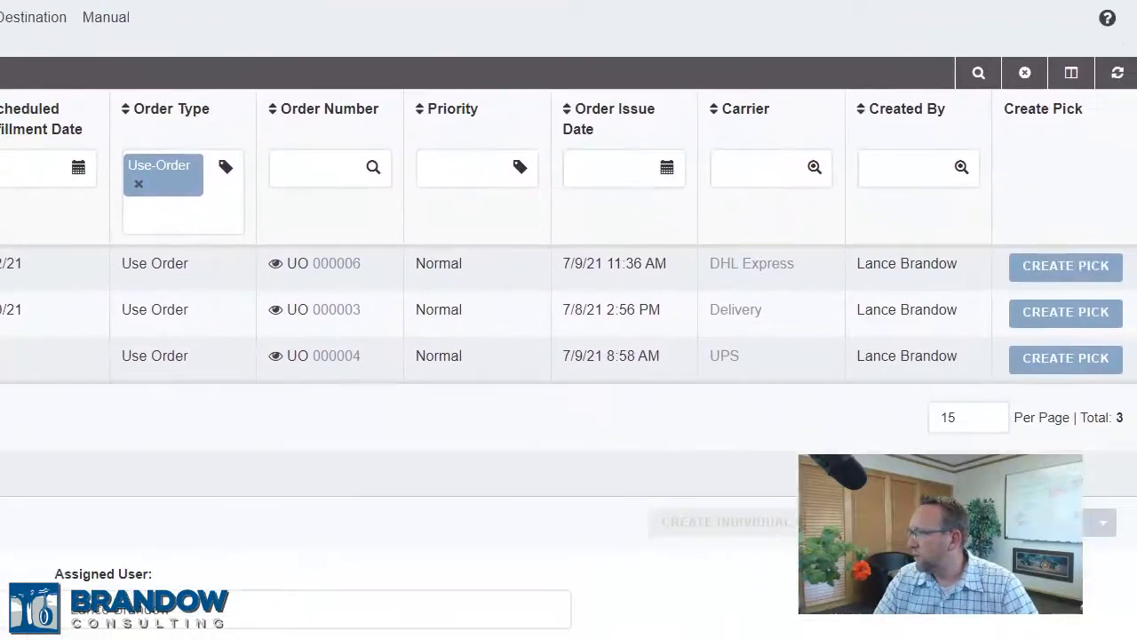
Create a pick for the Herman Group use order, pick the 50 table cloths from Stock, and finish the pick
click(1070, 268)
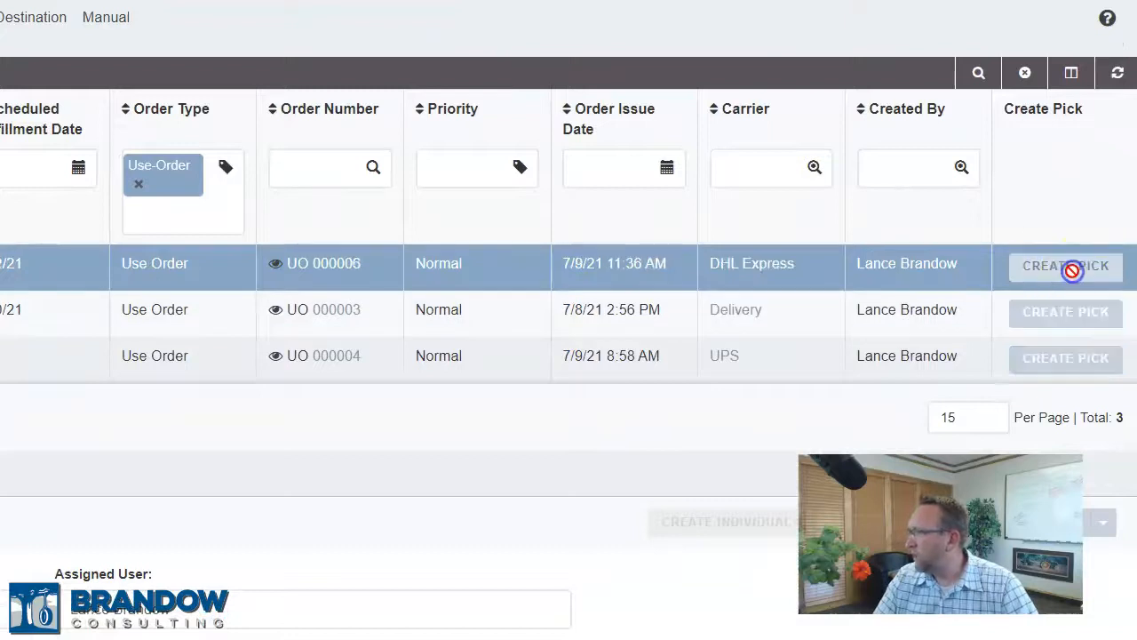
click(1059, 269)
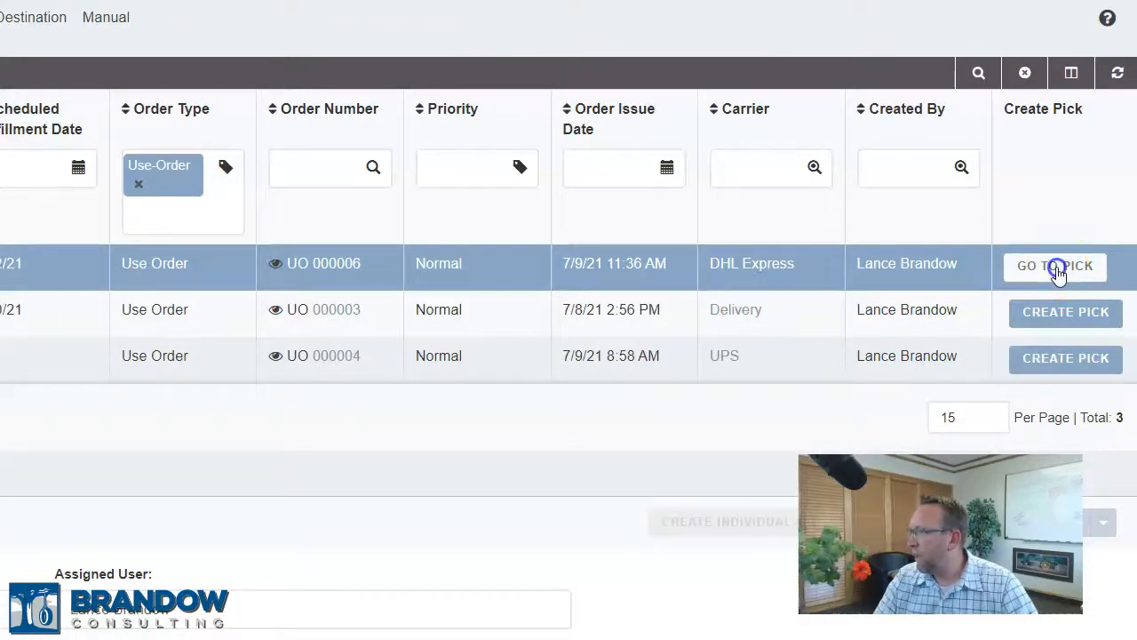
click(1061, 434)
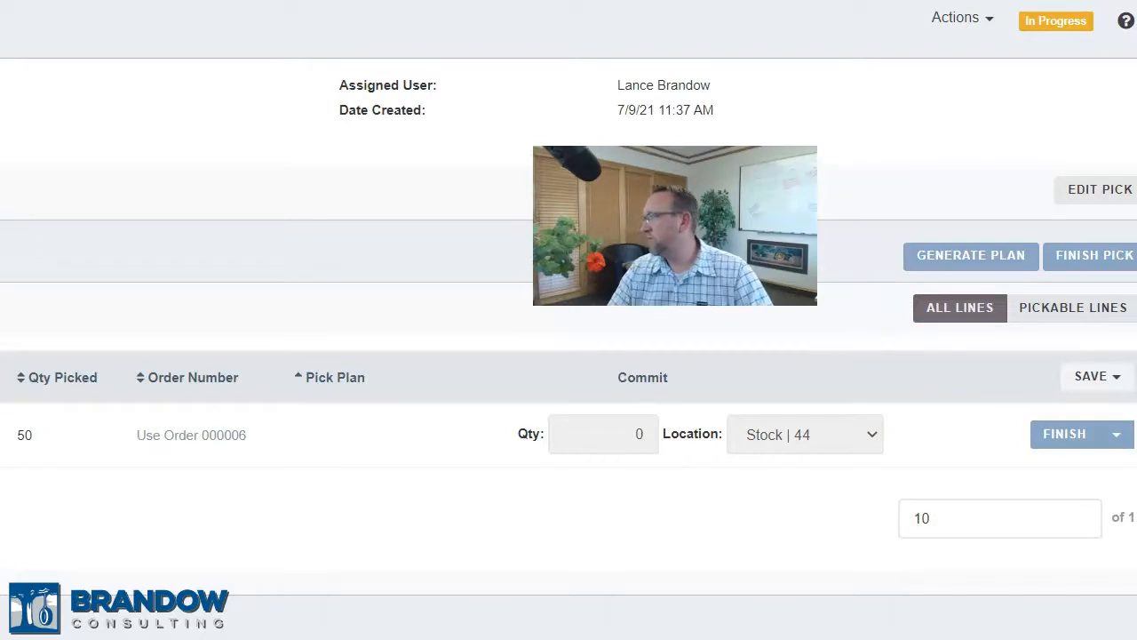
click(1061, 434)
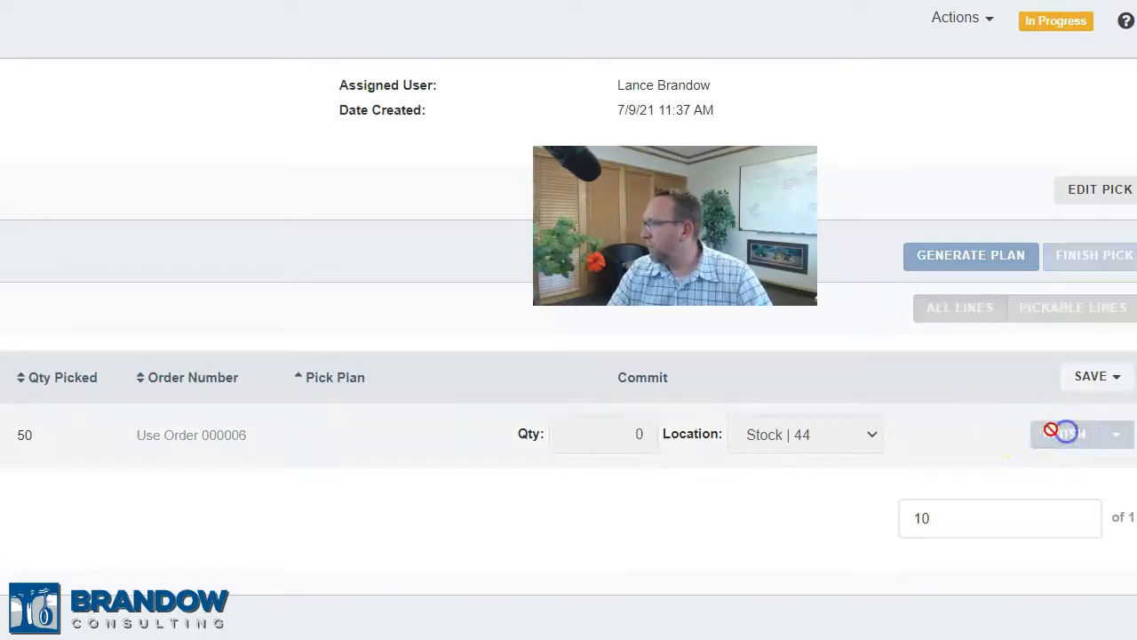
Return to the Table Cloth part's inventory, refresh it, and examine the on-hand quantity in the Pack location
scroll(498, 86, up, 2)
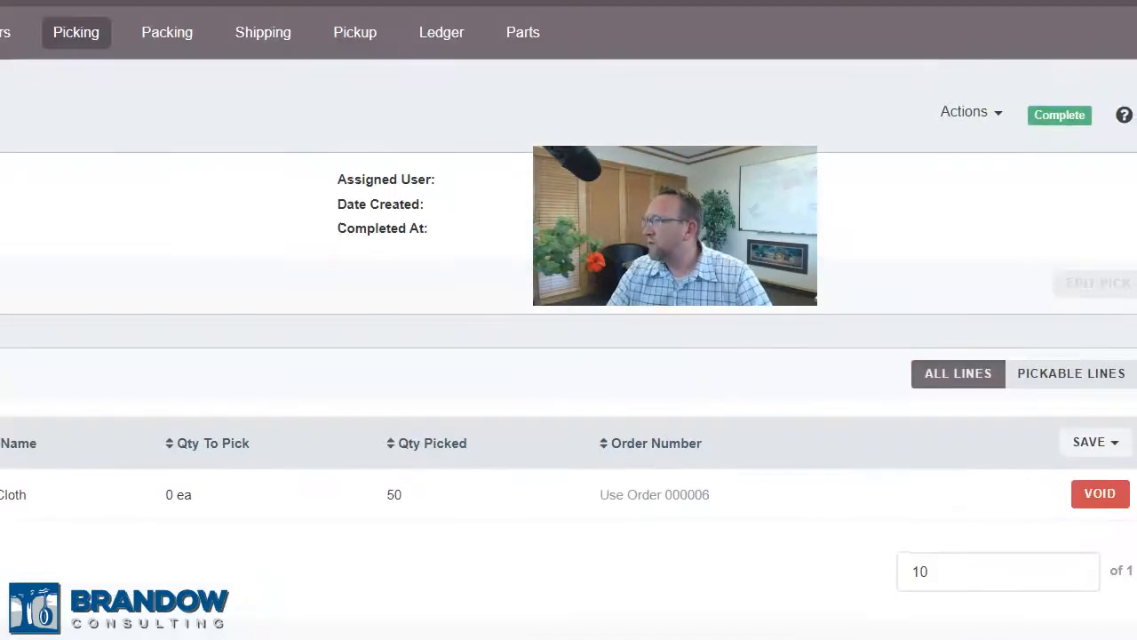
click(523, 36)
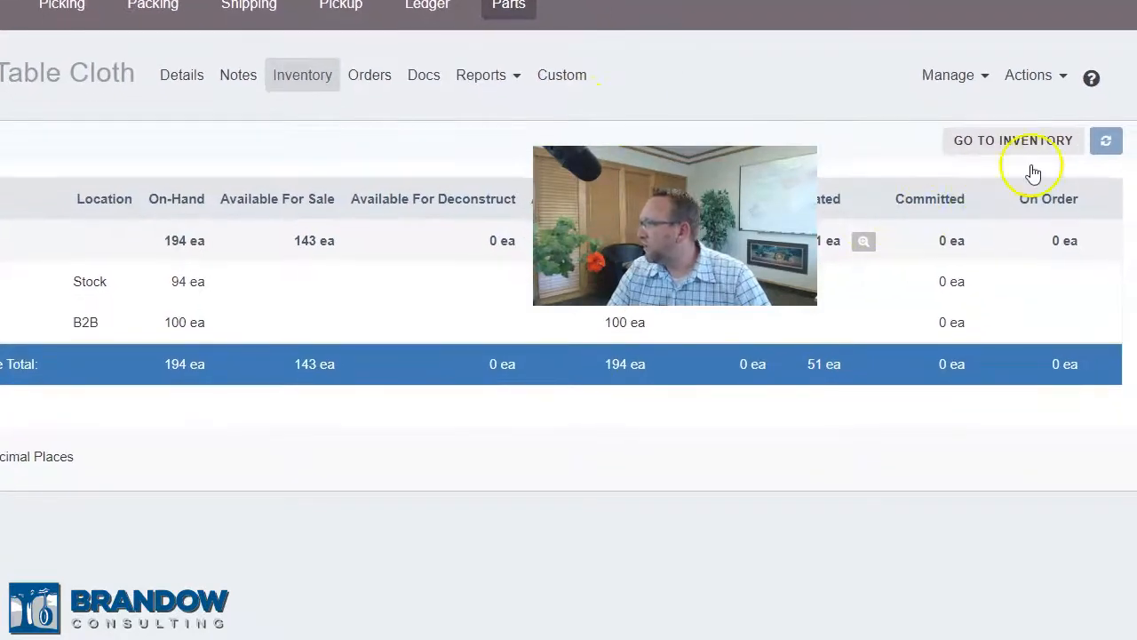
click(1108, 145)
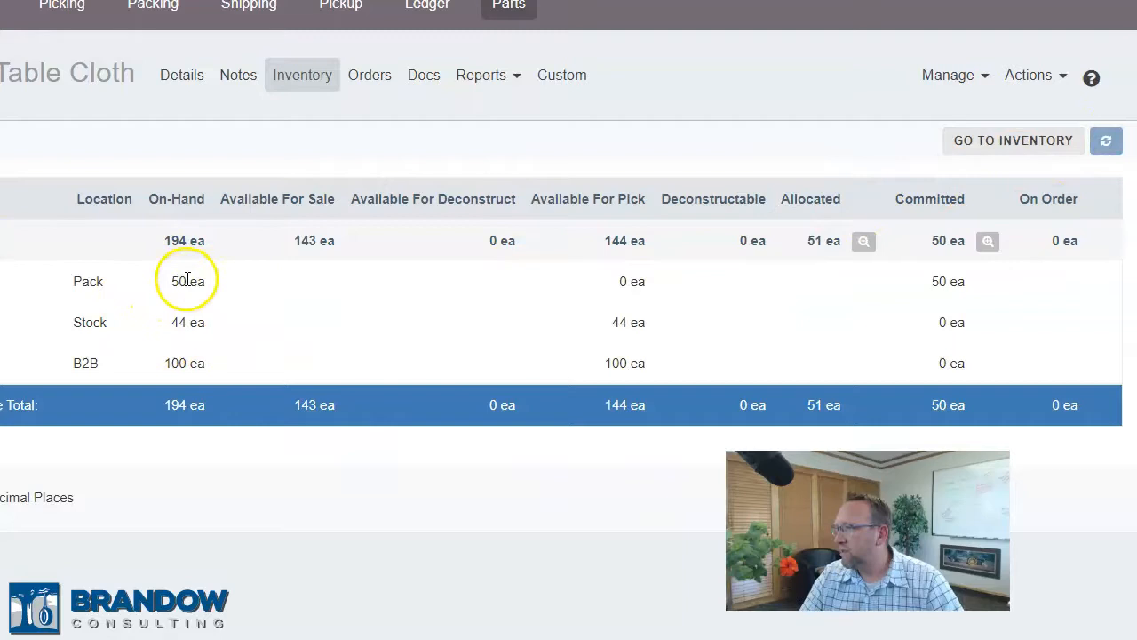
drag(185, 280, 91, 282)
click(414, 308)
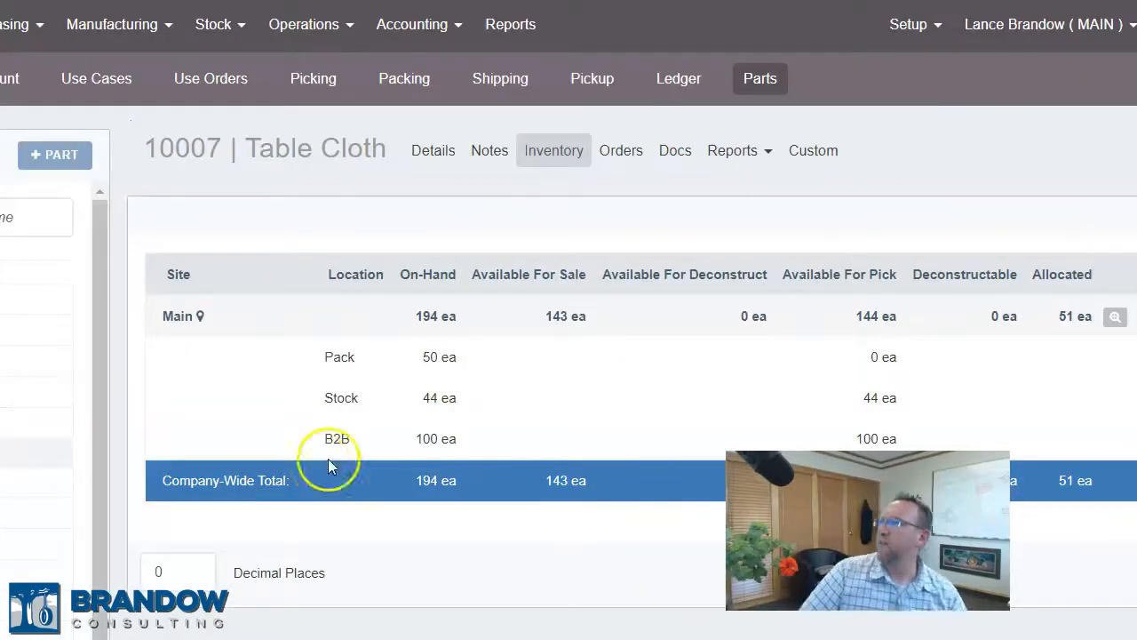
Go to Packing and create and open a pack for the Herman Group use order
click(311, 27)
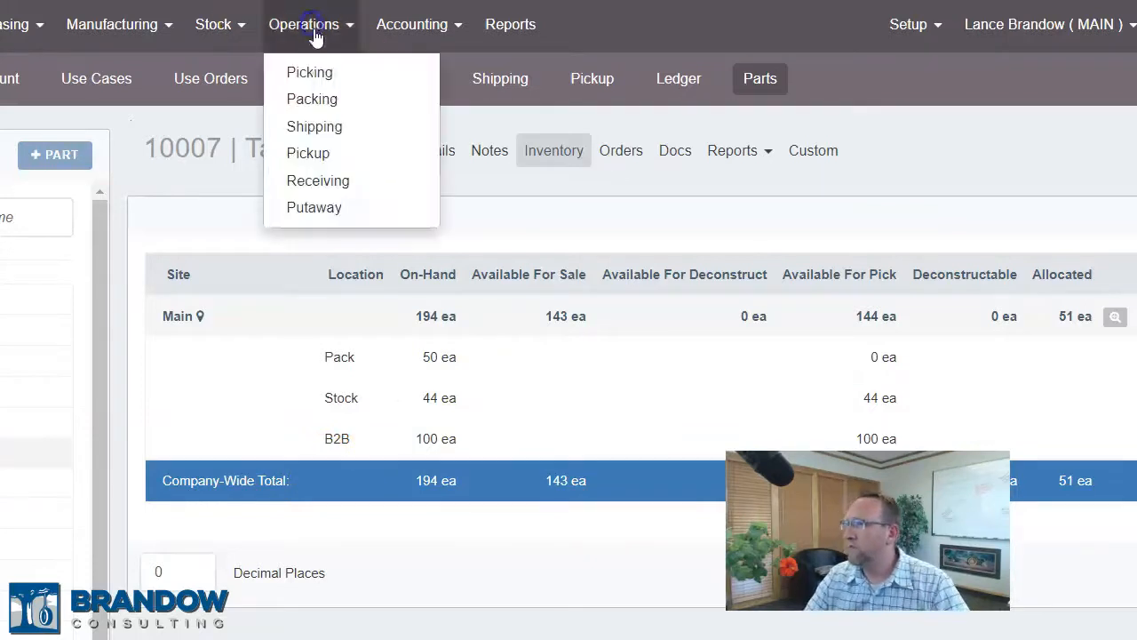
click(325, 97)
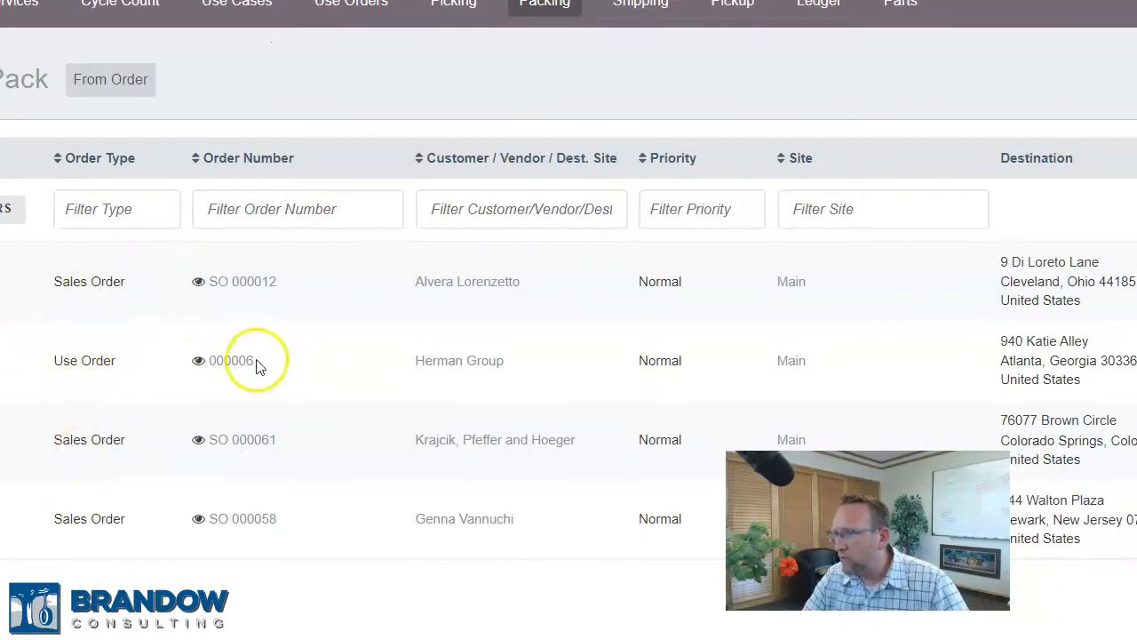
click(1031, 345)
click(991, 343)
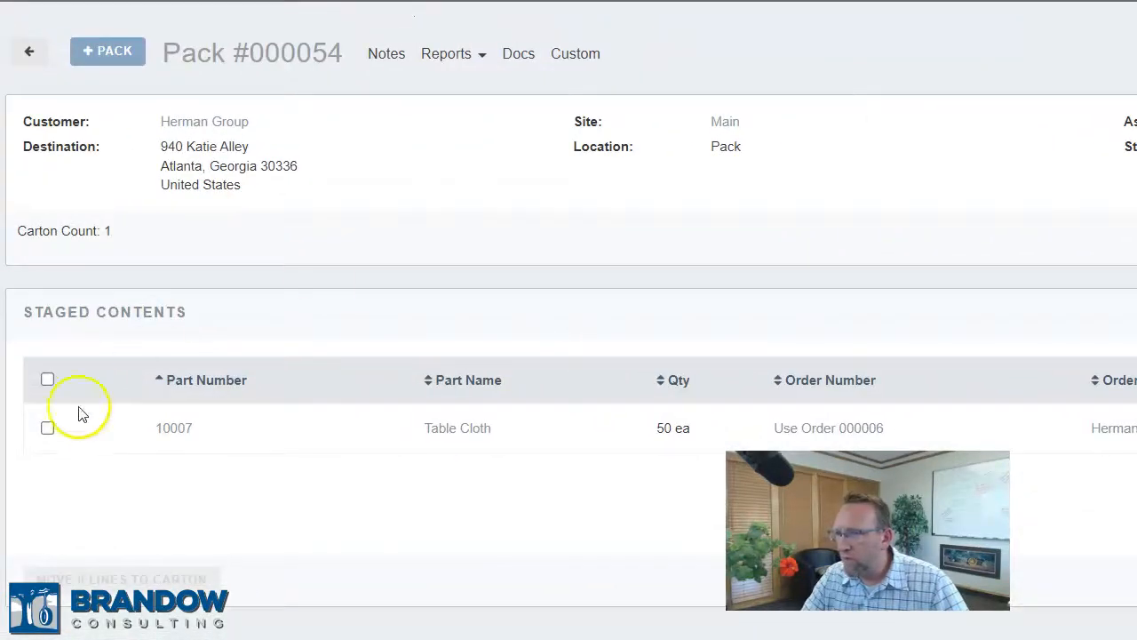
Move the staged Table Cloth line into the existing 6X8X10 carton and complete the pack
click(47, 427)
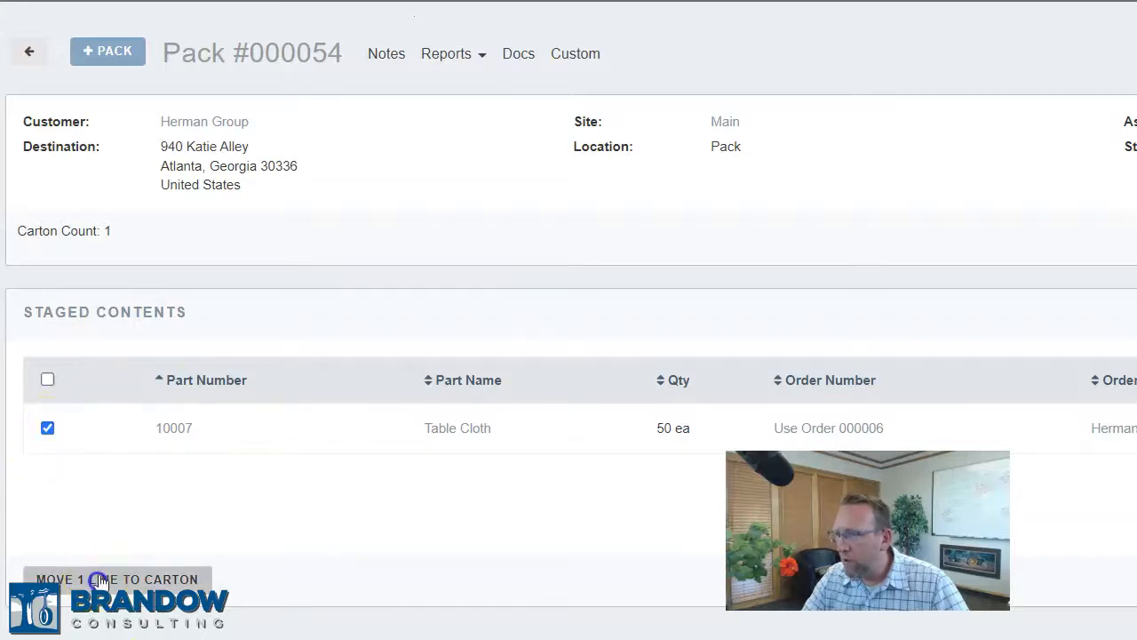
click(100, 579)
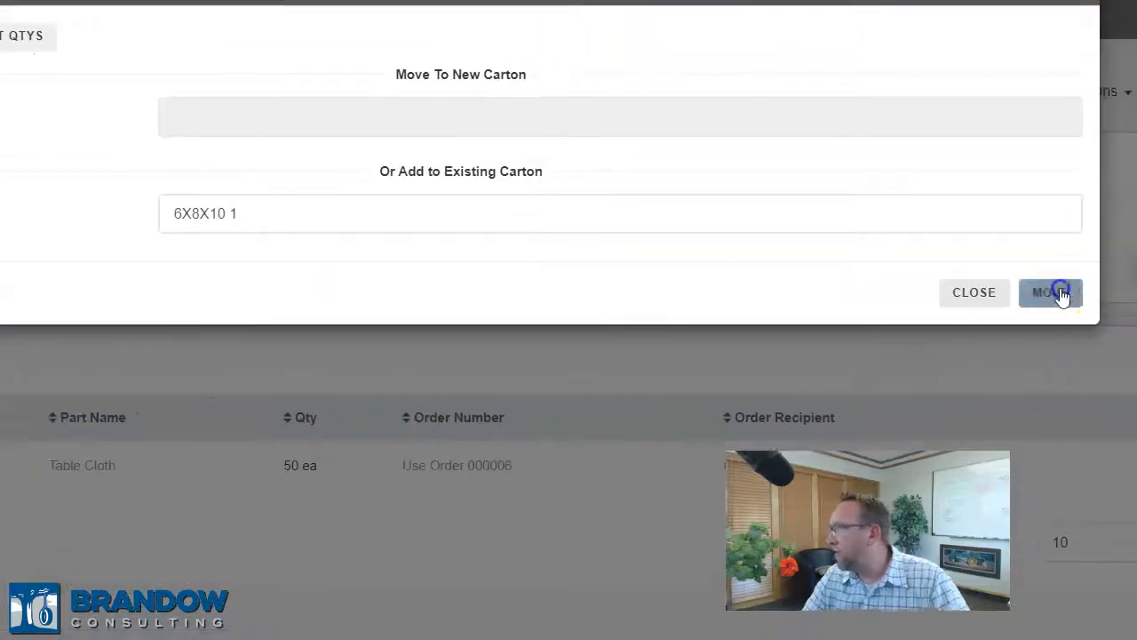
click(1059, 293)
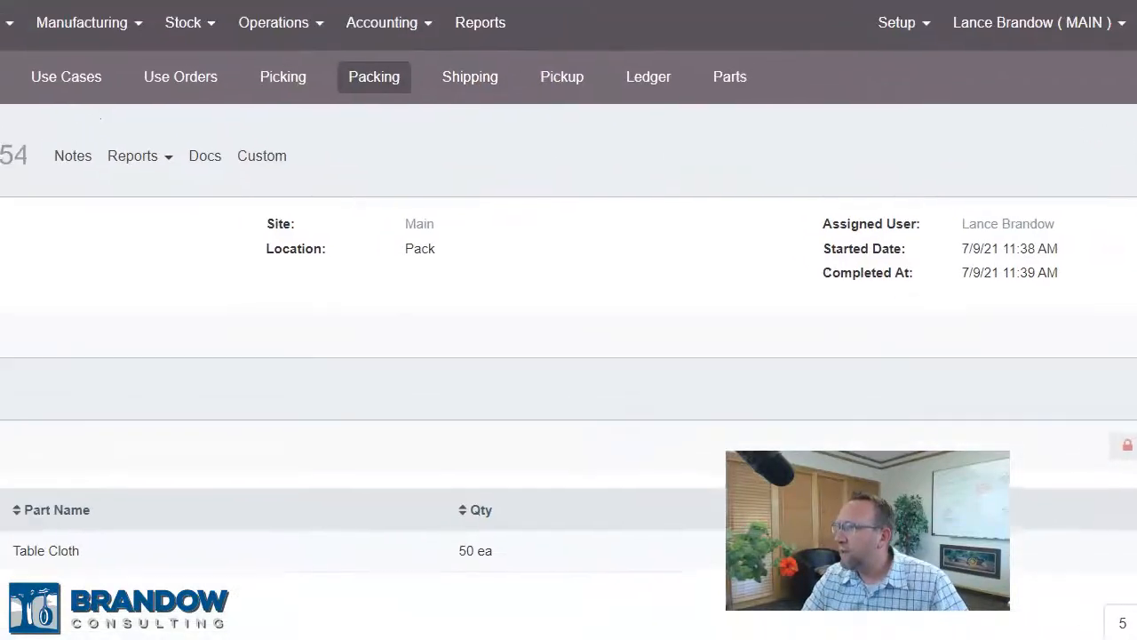
Go to Shipping and create a shipment for the packed Herman Group use order
click(283, 26)
click(283, 127)
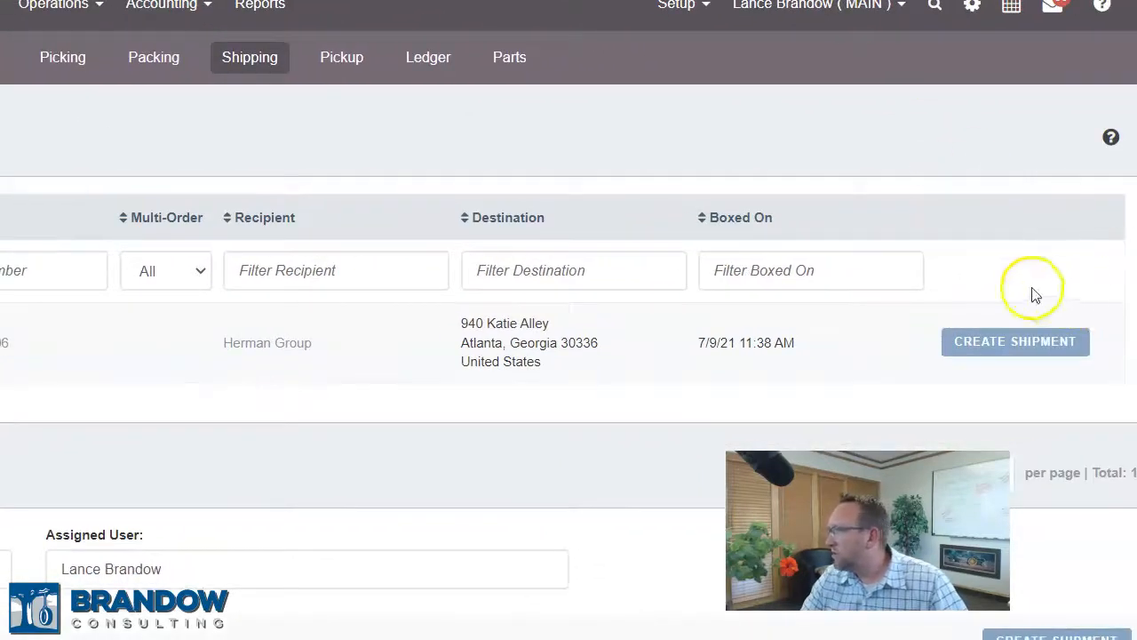
click(1017, 346)
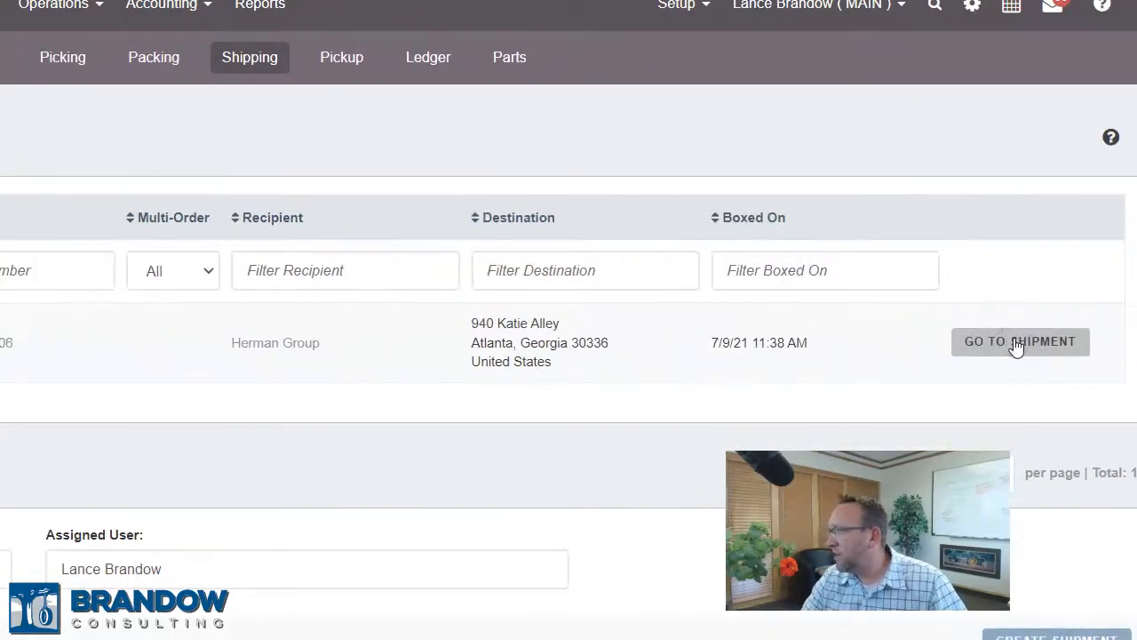
Open the new Herman Group shipment and finish it
click(1016, 344)
click(947, 130)
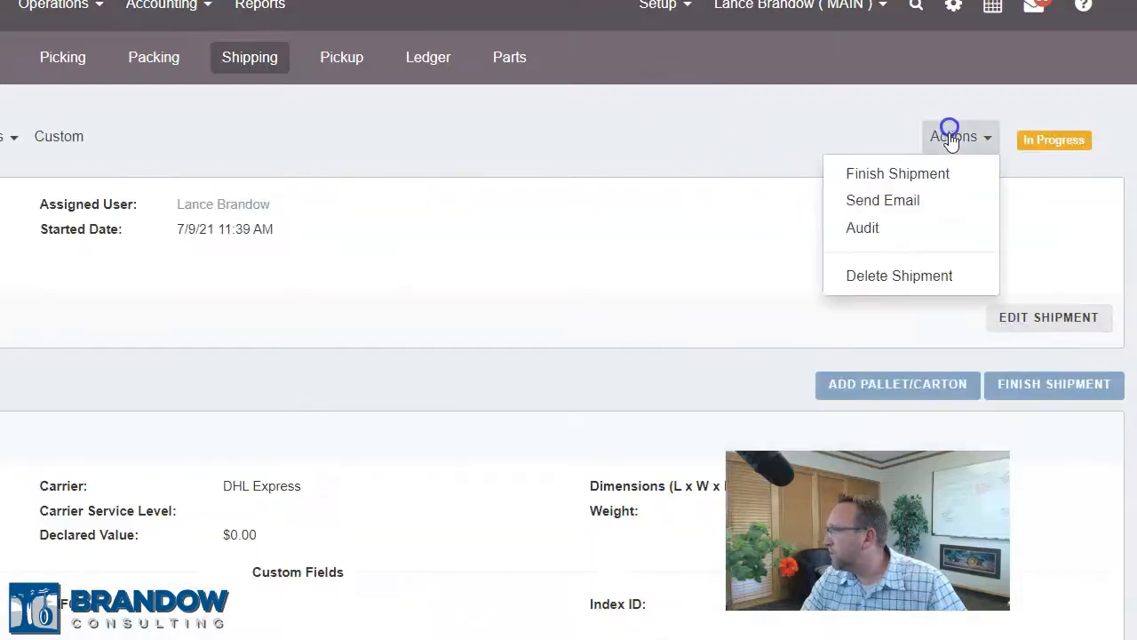
click(930, 173)
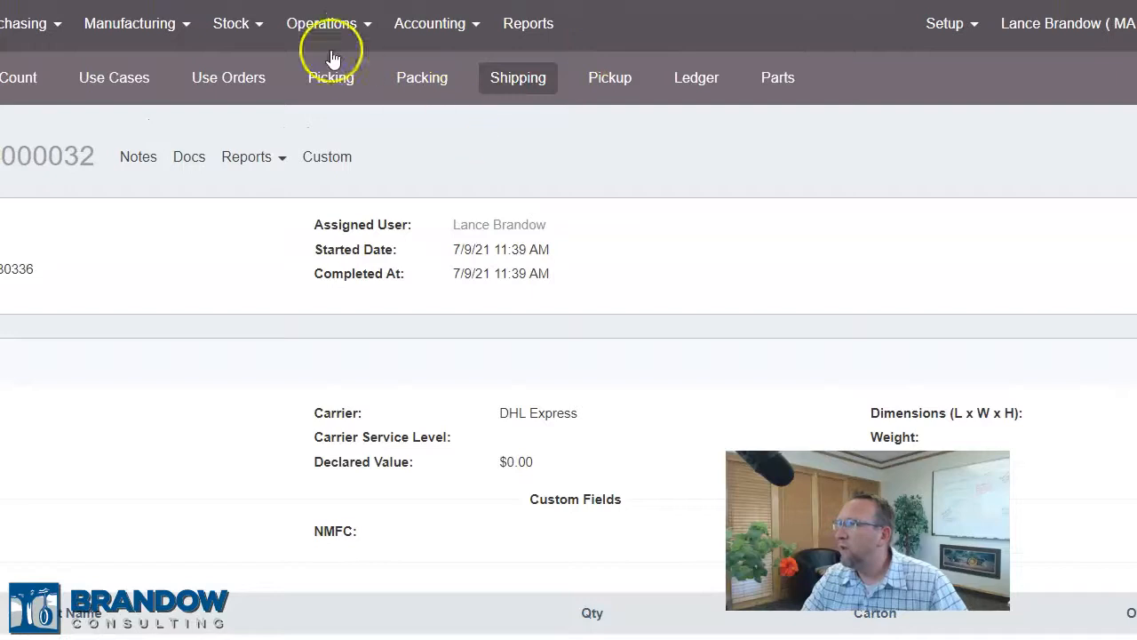
Open Pickup, return to the Table Cloth part's inventory and refresh it to examine which location holds the shipped quantity
click(323, 31)
click(330, 152)
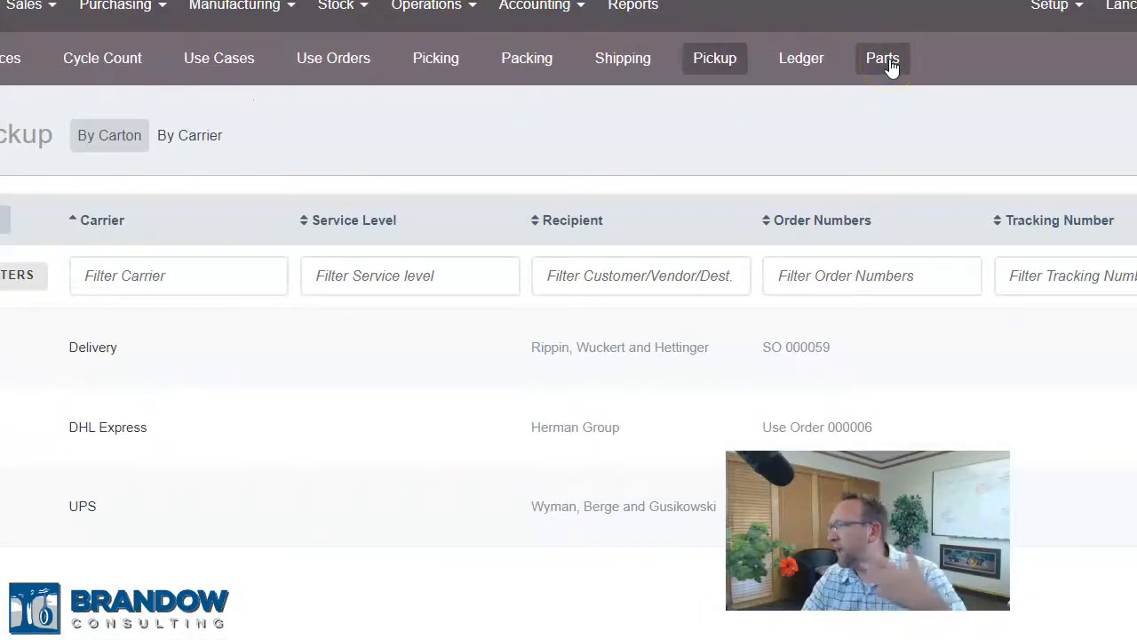
click(889, 62)
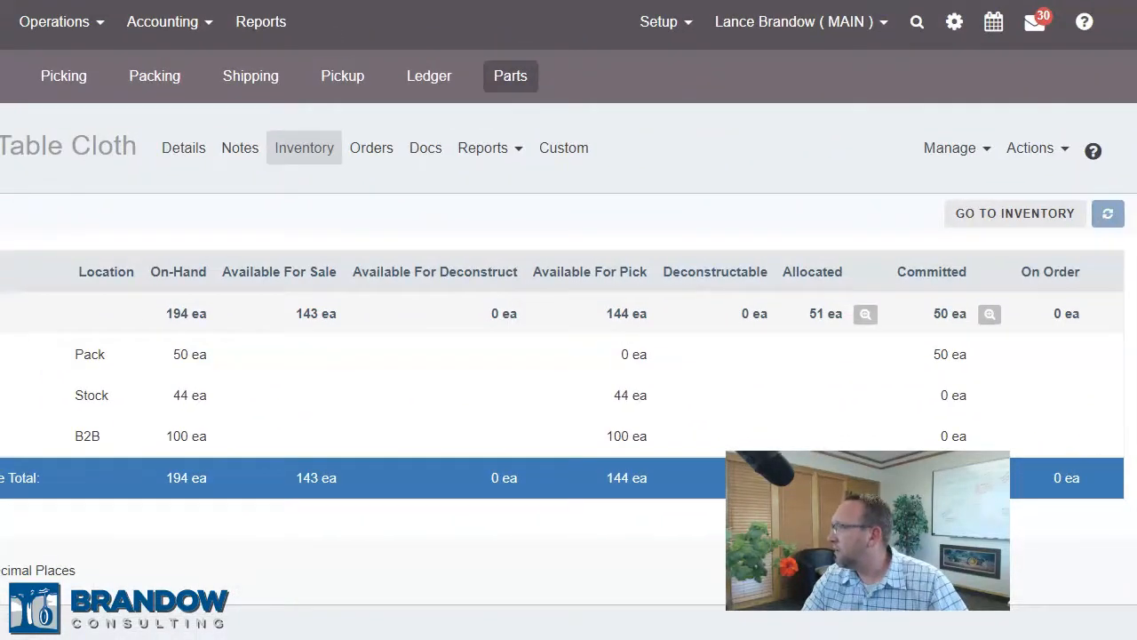
click(1108, 213)
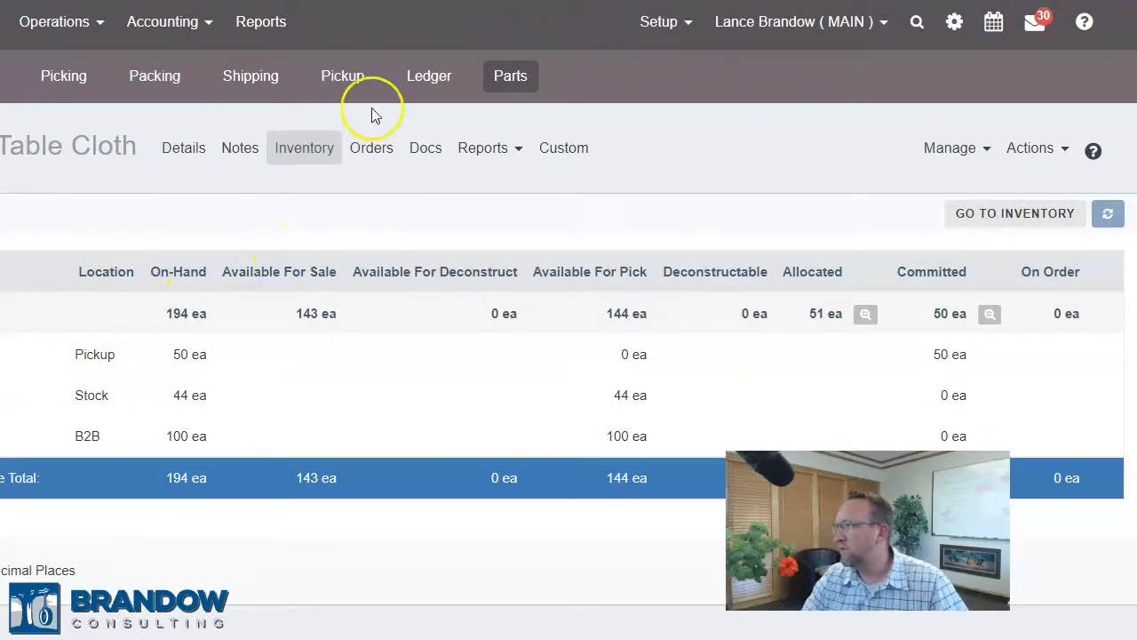
Return to Pickup and pick up the Herman Group's DHL Express carton
click(347, 76)
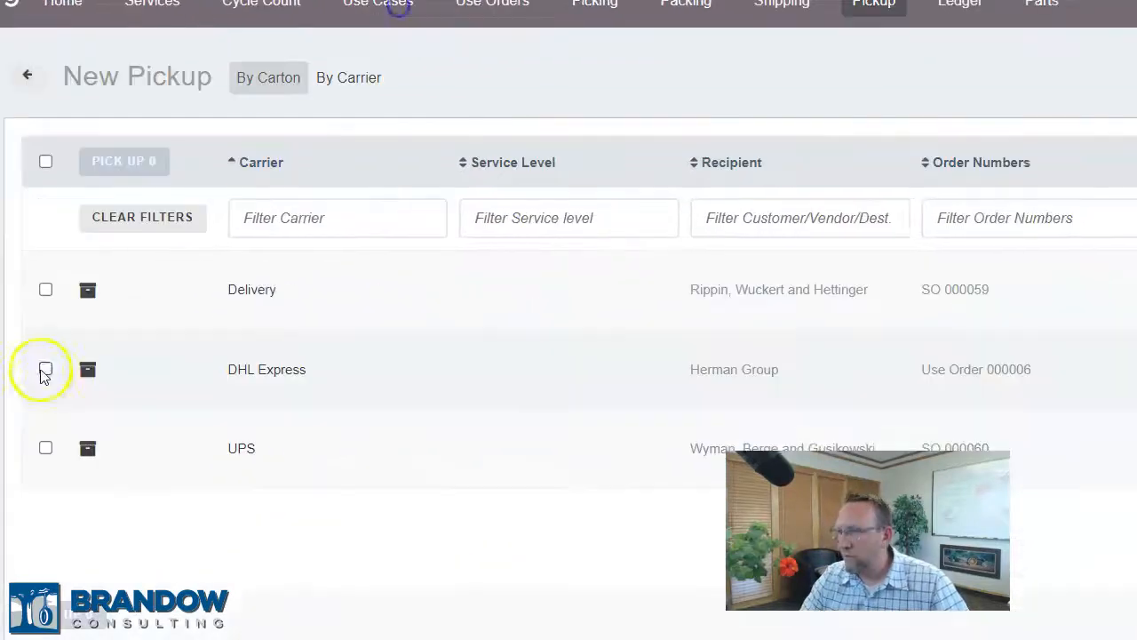
click(41, 369)
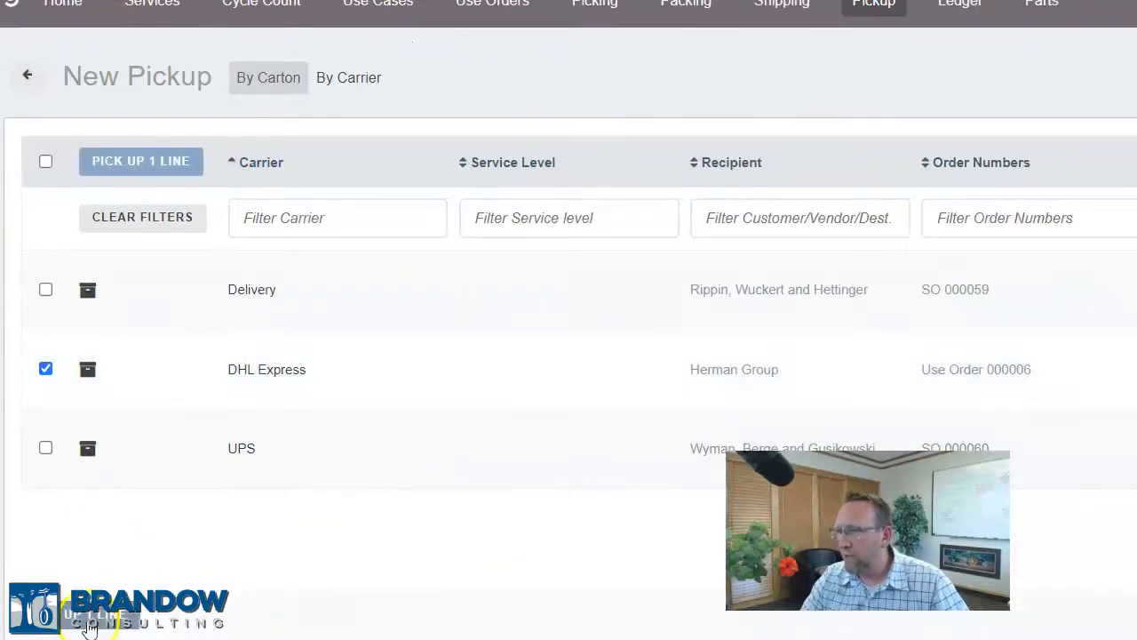
click(87, 614)
click(476, 20)
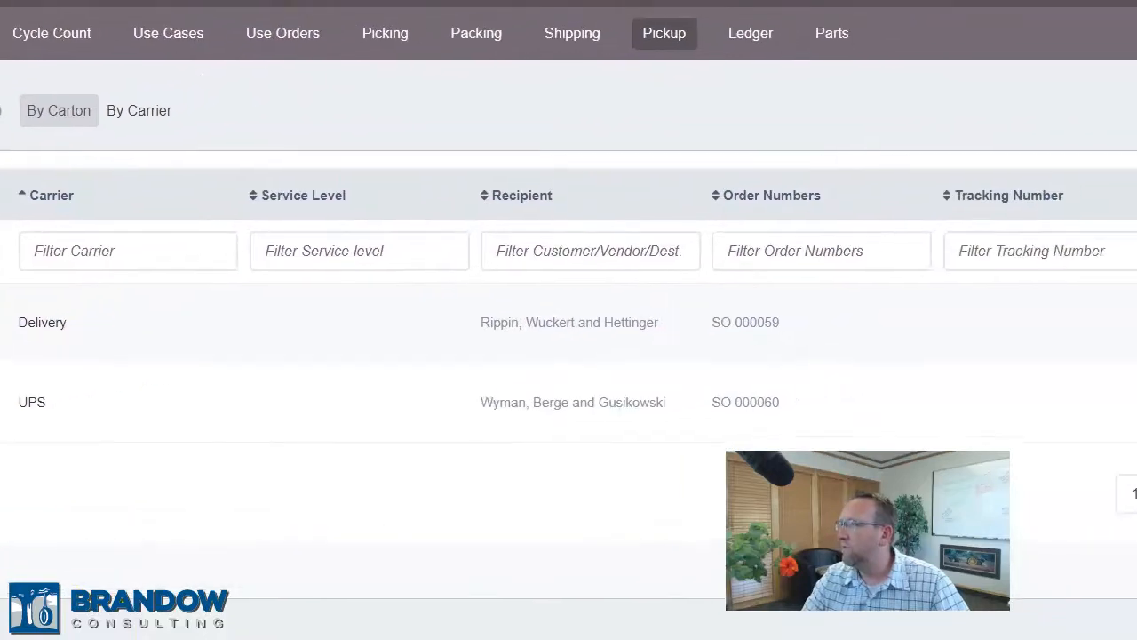
Go back to the Herman Group use order and examine its line status and the use order list with filters cleared
click(223, 64)
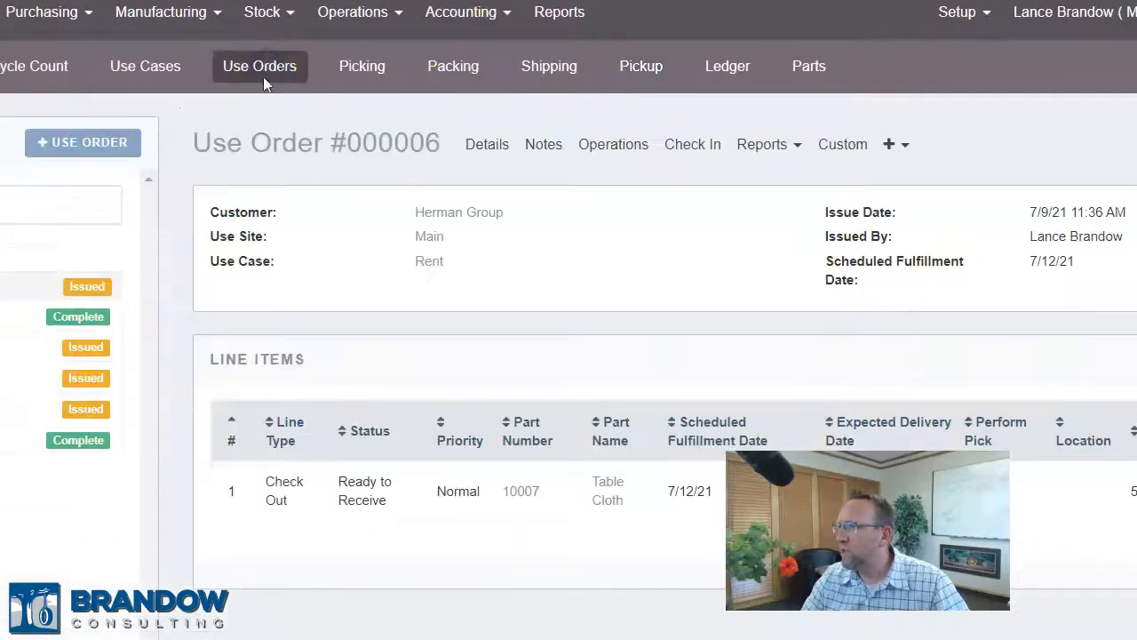
click(418, 149)
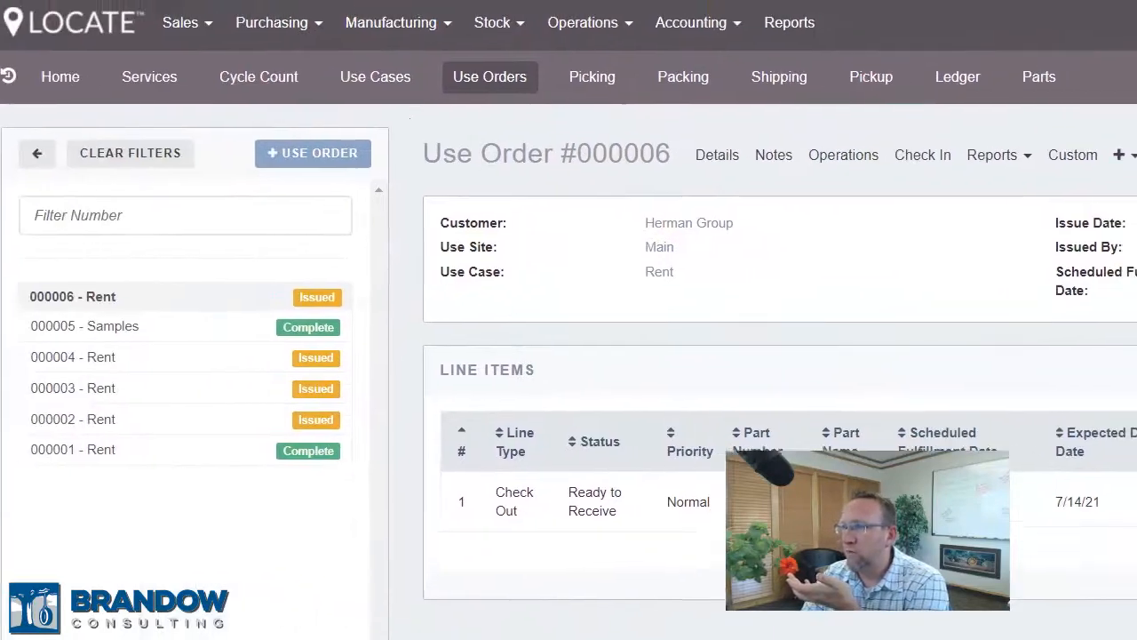
click(136, 153)
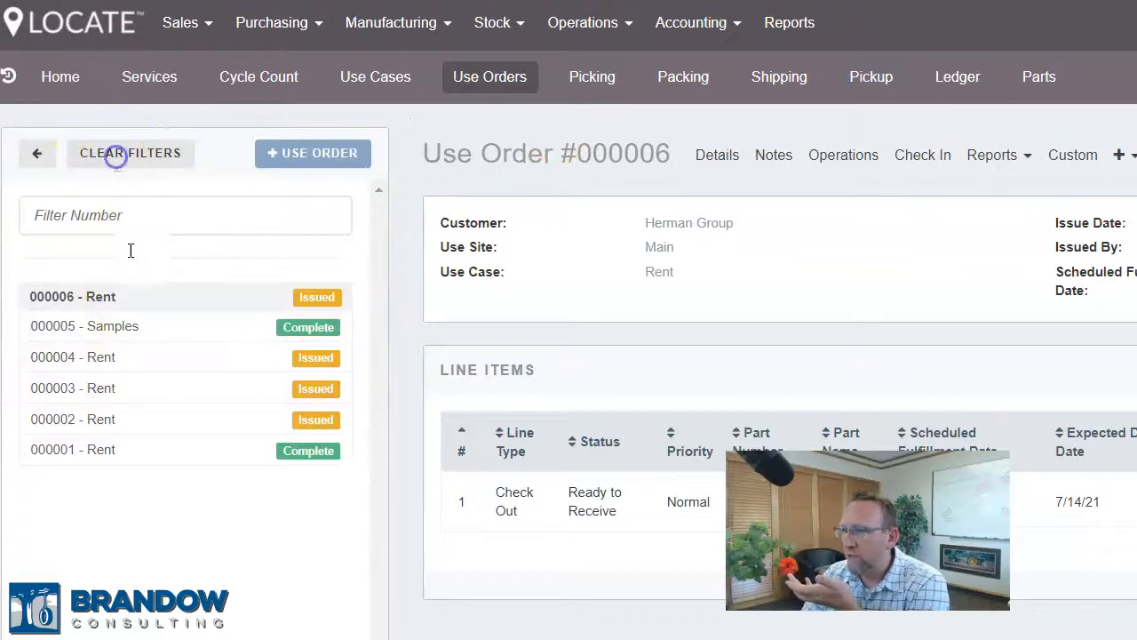
Close Use Orders and reopen it, view the Herman Group order, and return to the full use order list
right_click(494, 80)
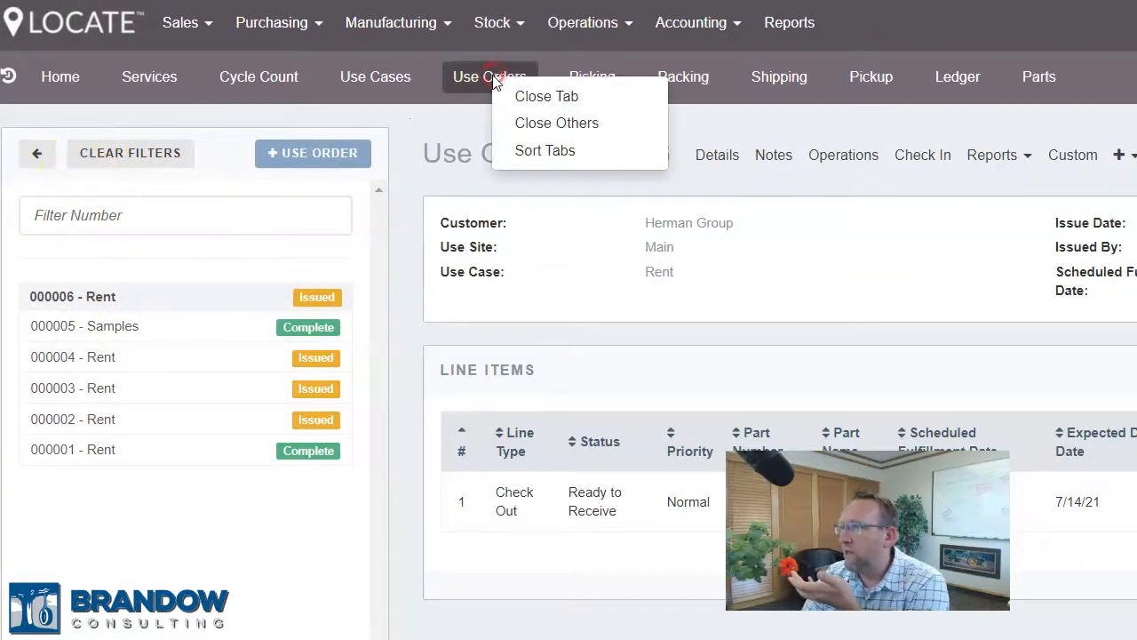
click(538, 96)
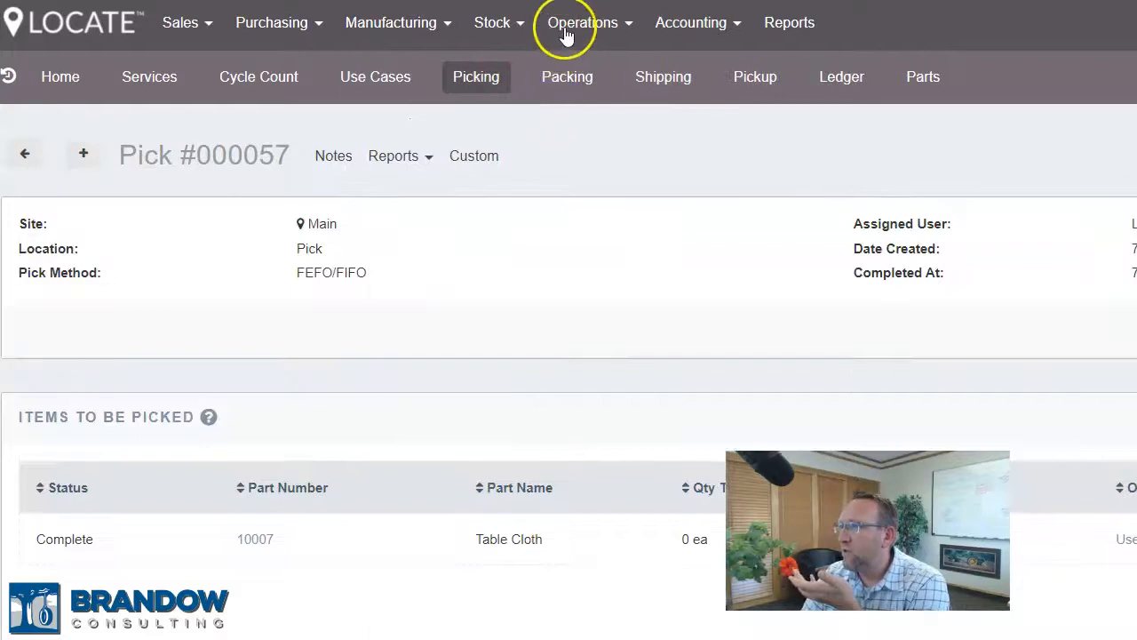
click(502, 24)
click(508, 183)
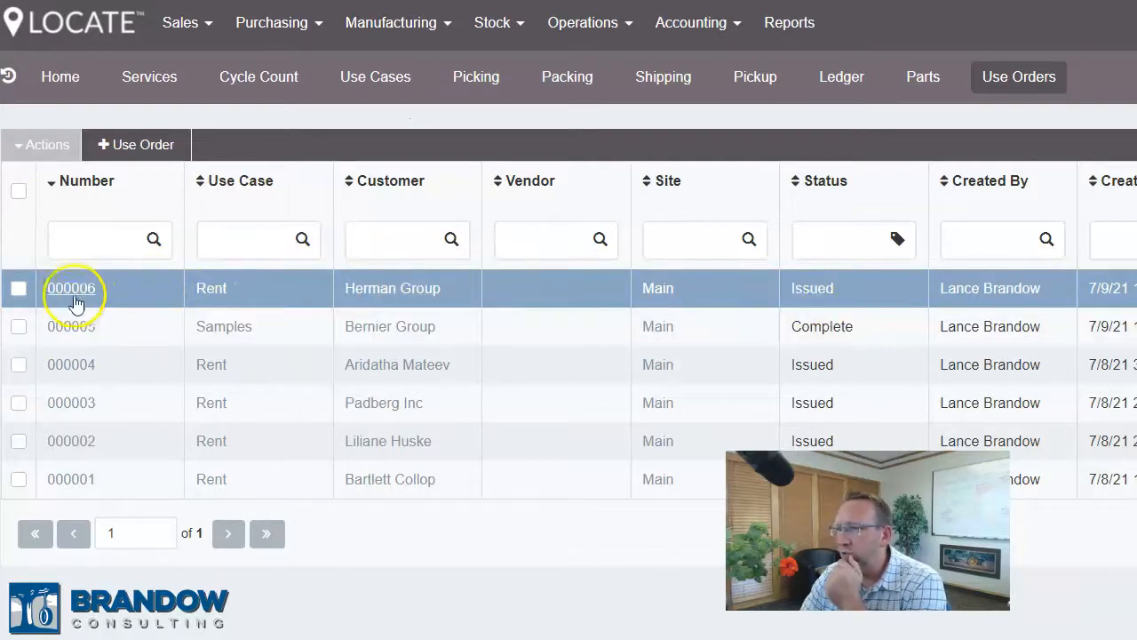
click(72, 293)
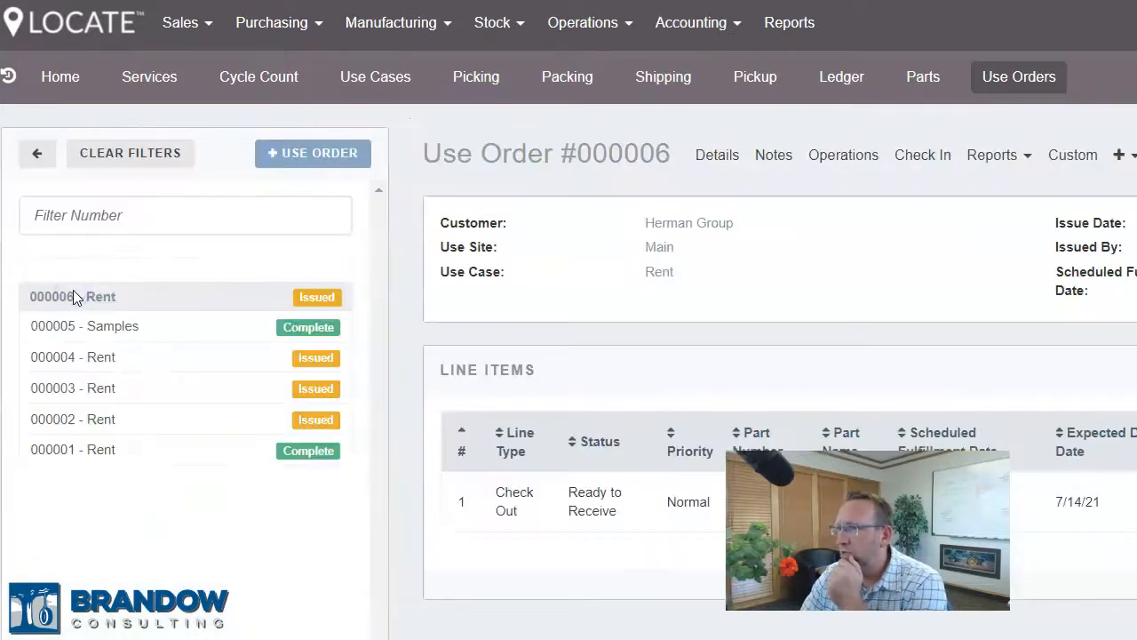
click(37, 153)
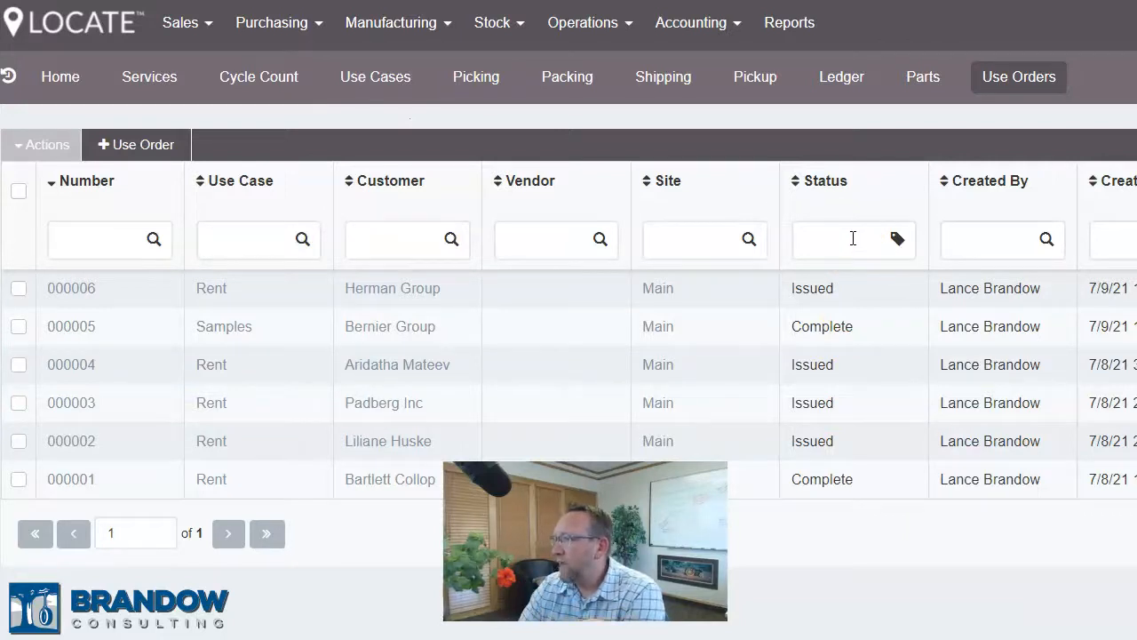
Filter the use order list to the Issued status and open the Herman Group order
click(852, 238)
click(834, 319)
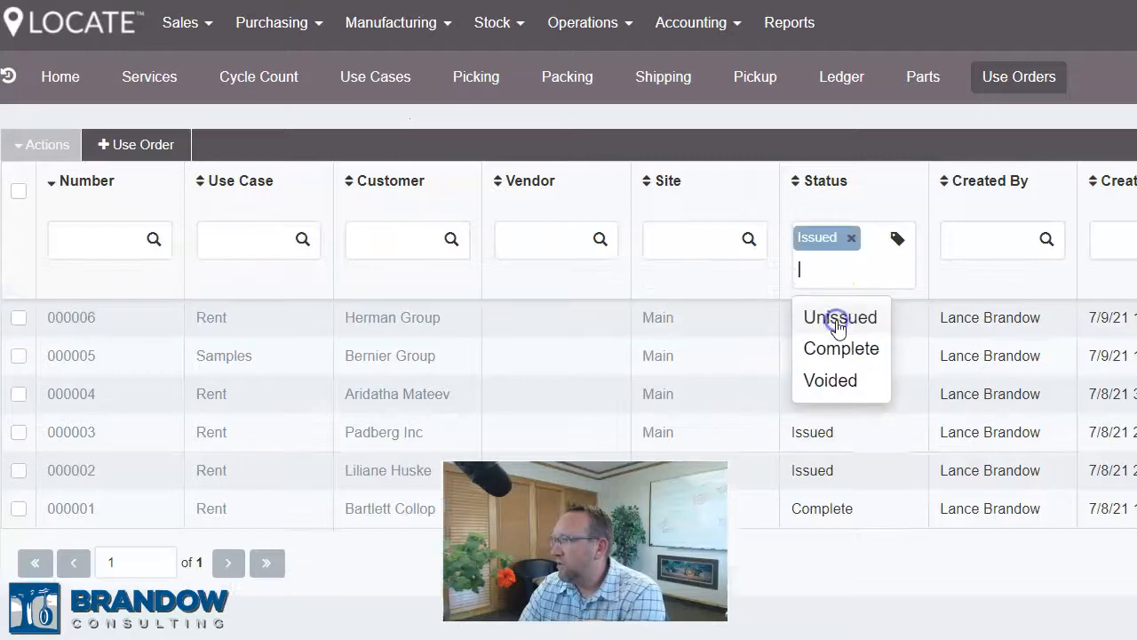
click(888, 533)
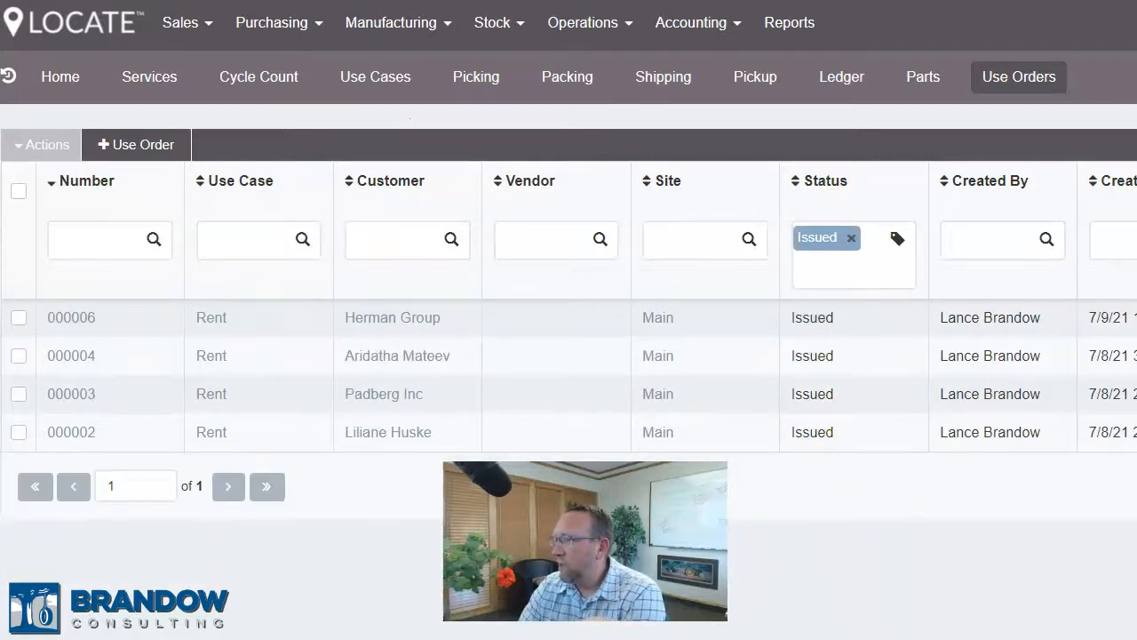
click(827, 356)
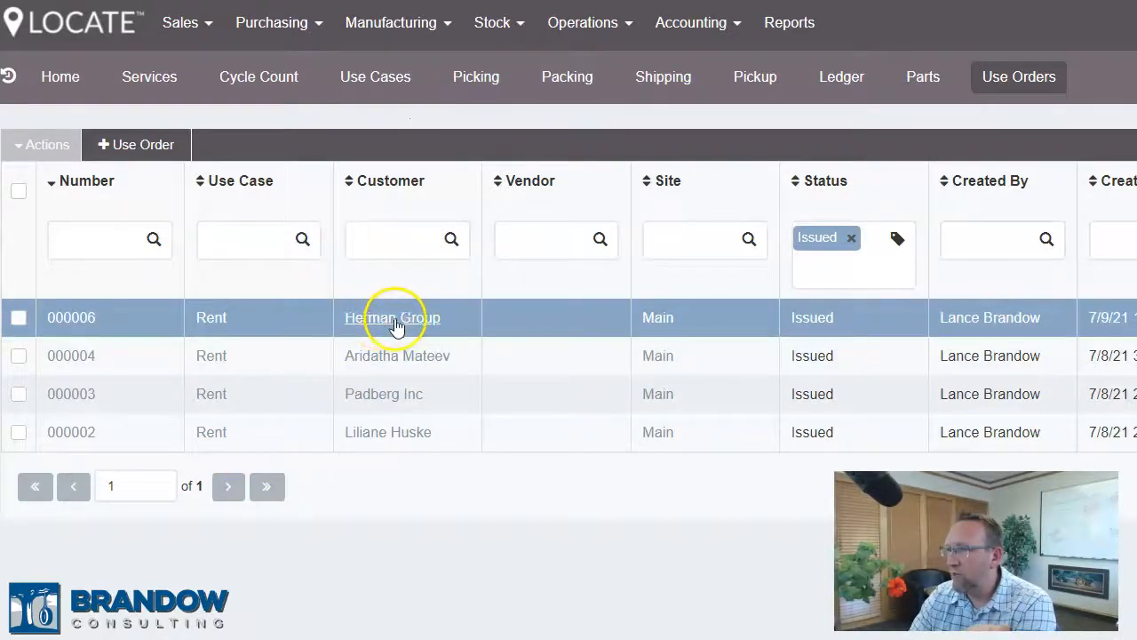
click(89, 328)
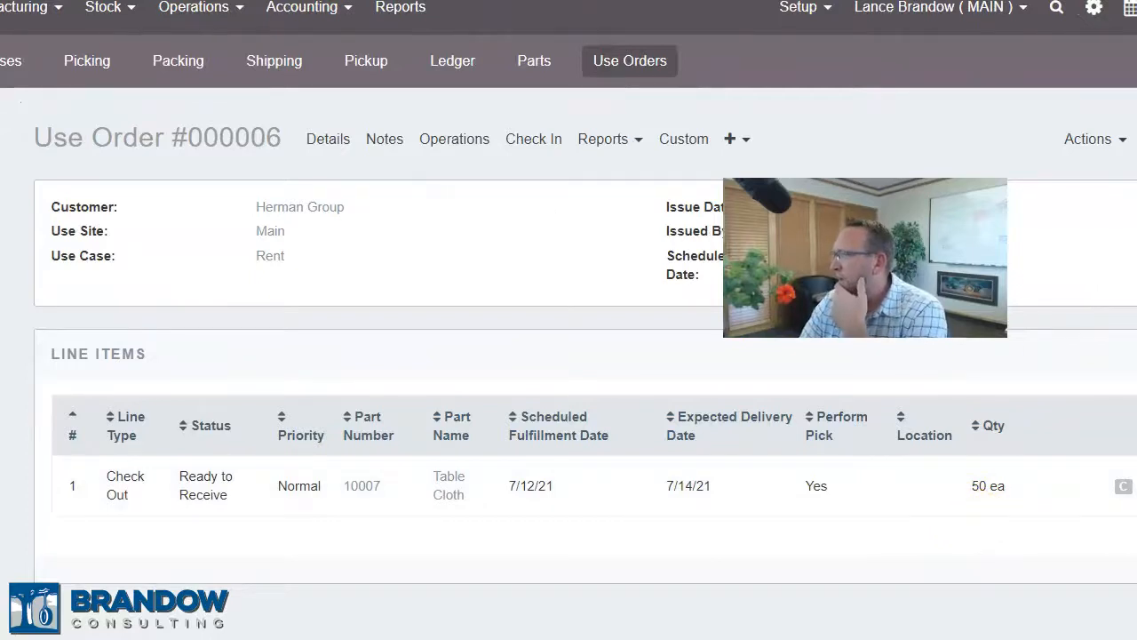
Refresh the Table Cloth part's inventory and examine the on-hand quantity in the Checked Out location
click(538, 71)
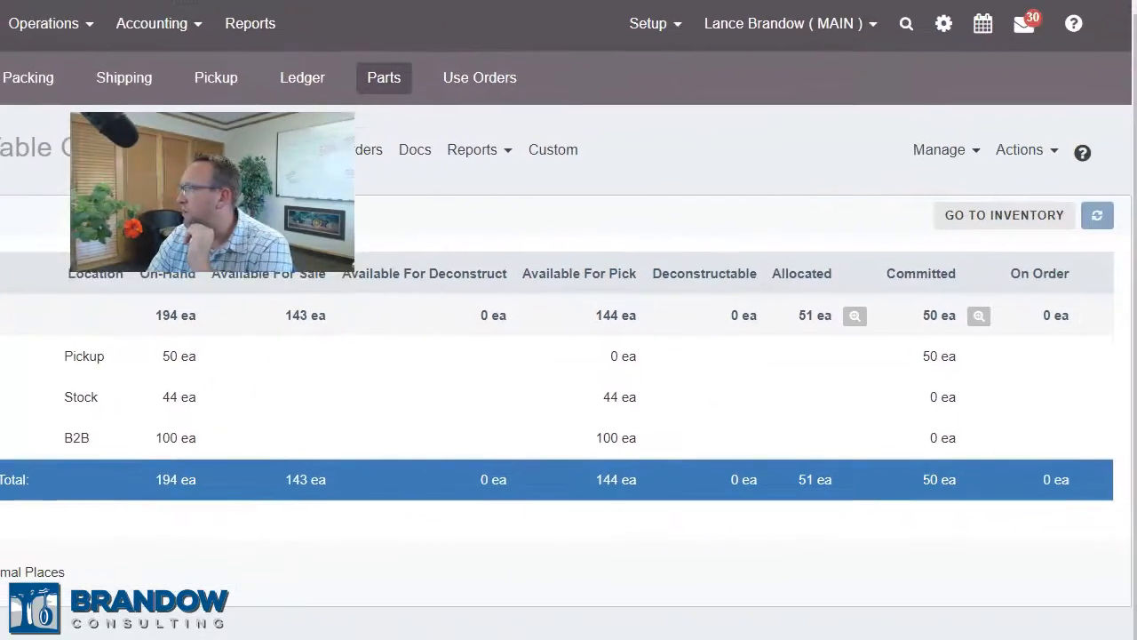
click(1099, 230)
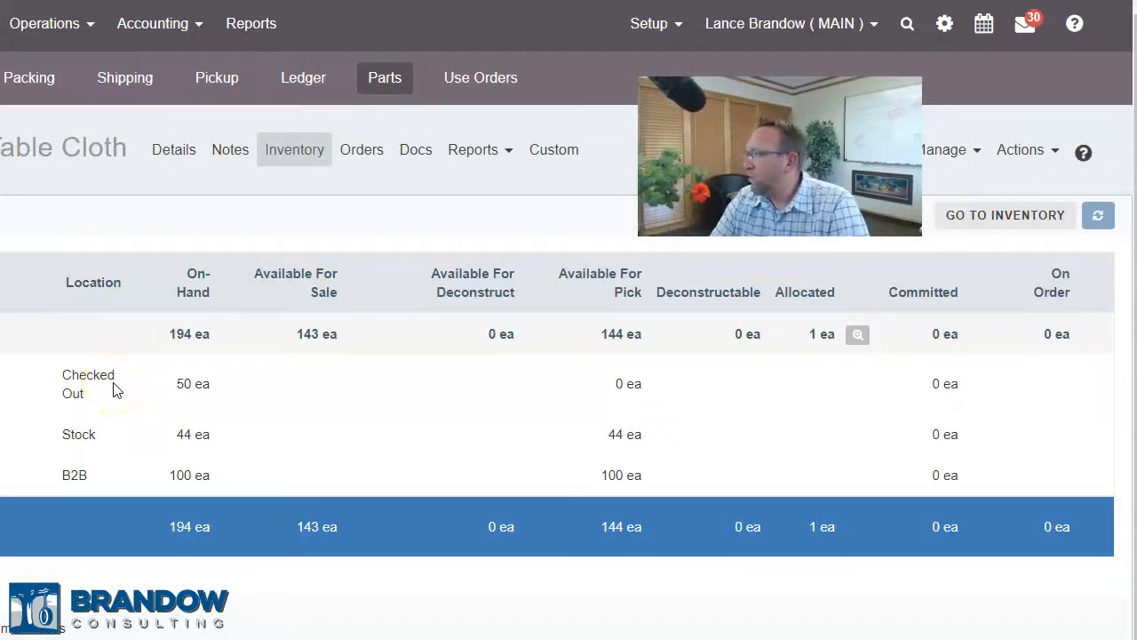
click(78, 382)
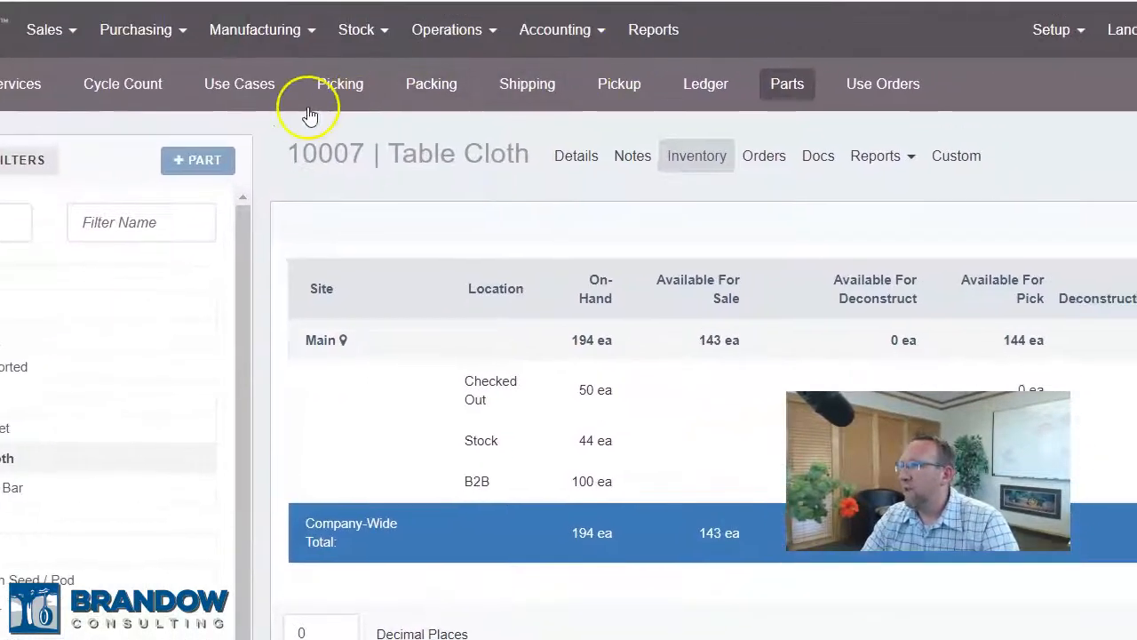
Return to the Herman Group use order and check in 25 of the checked-out table cloths
click(256, 87)
click(869, 80)
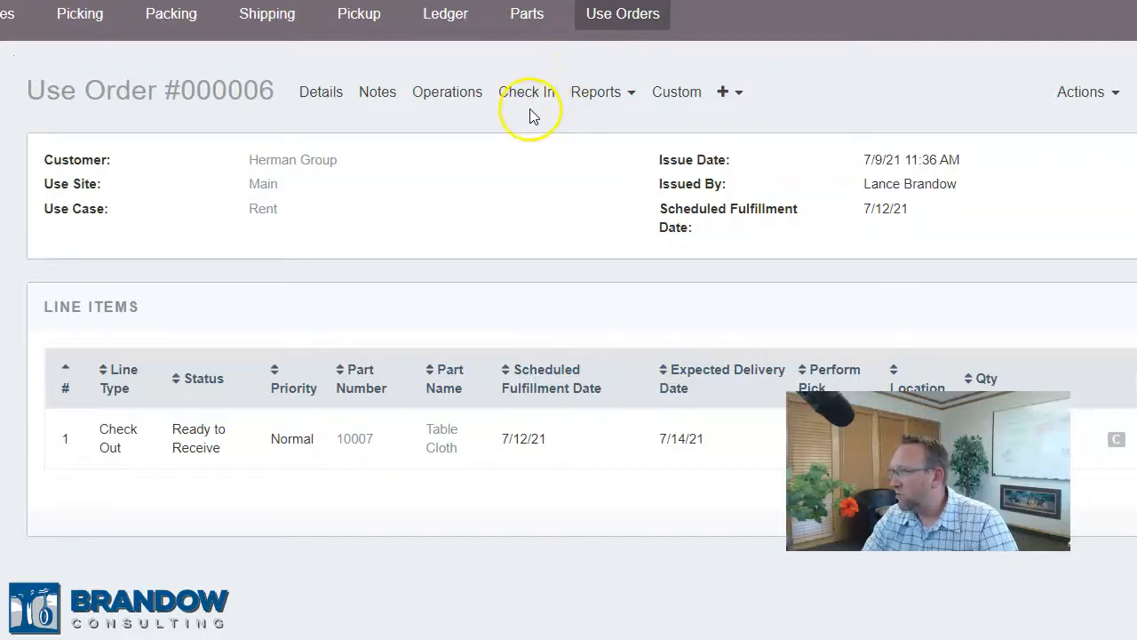
click(528, 105)
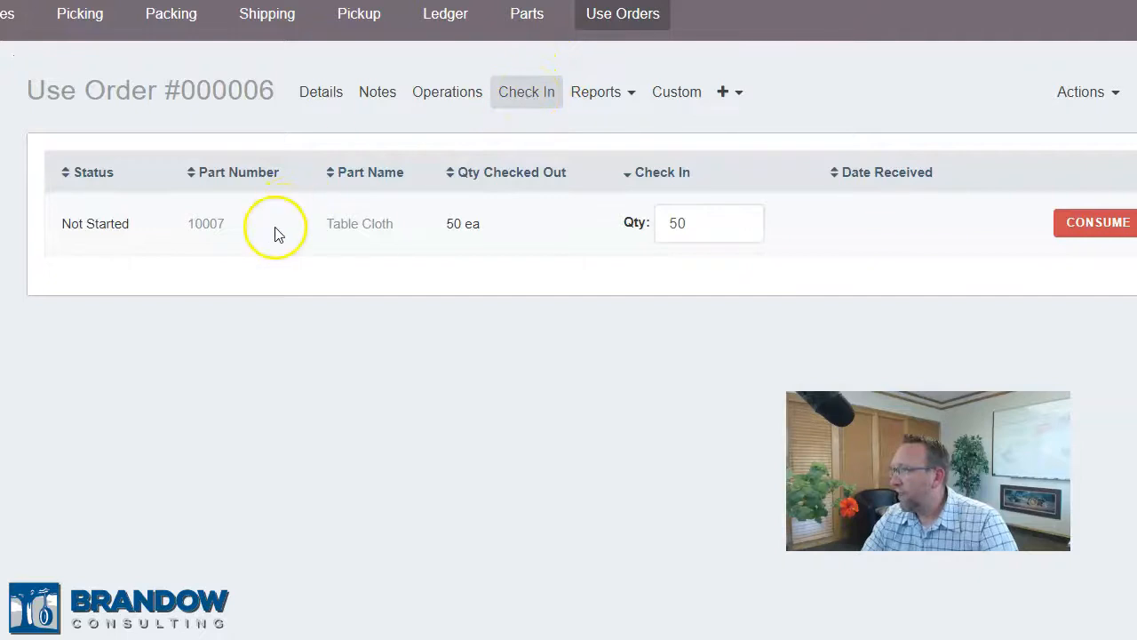
click(702, 224)
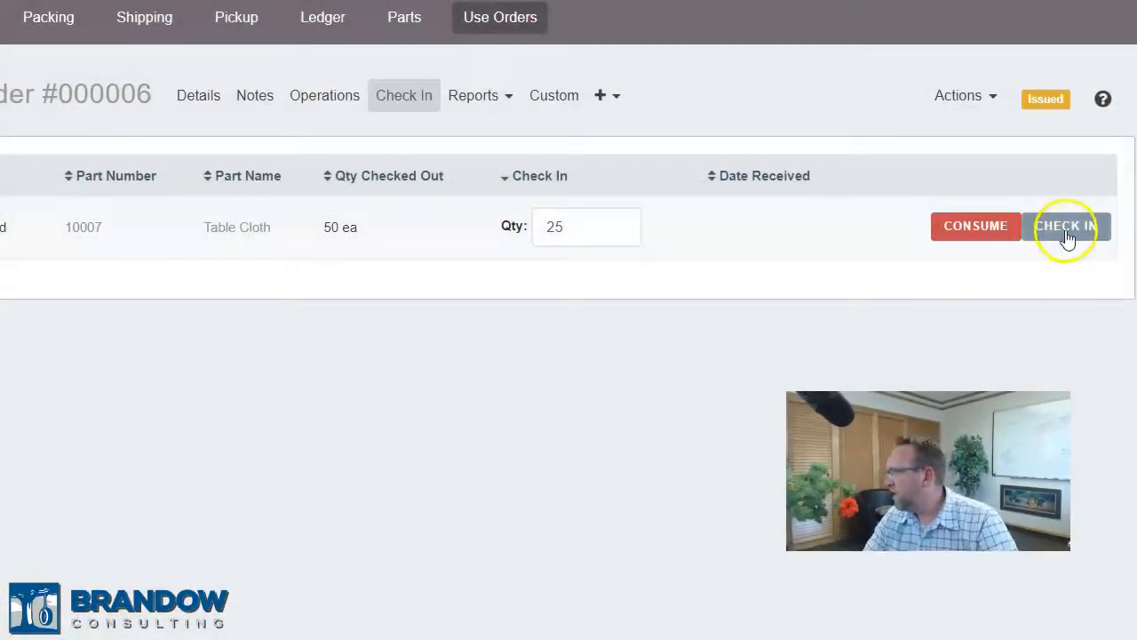
click(1066, 227)
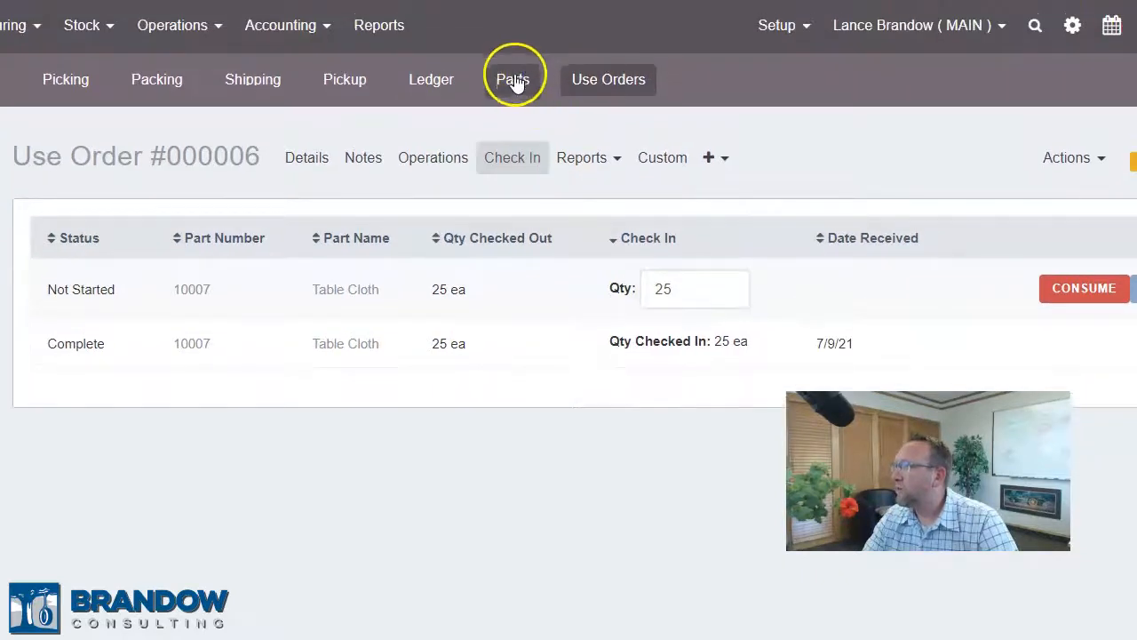
Examine the Table Cloth part's inventory by location and open Putaway
click(514, 79)
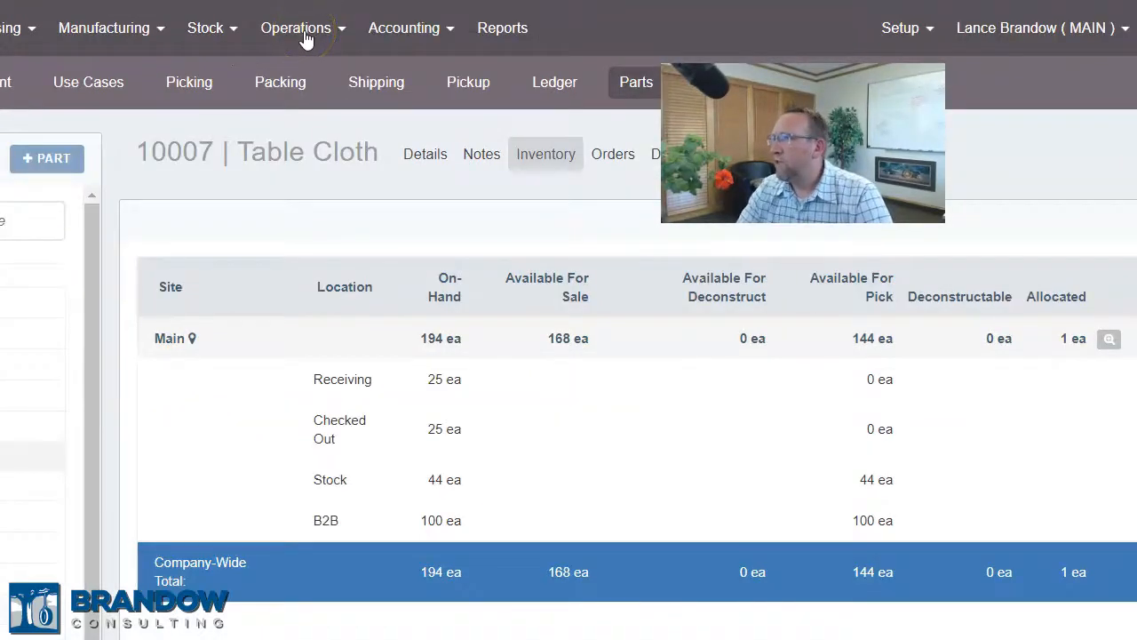
click(43, 17)
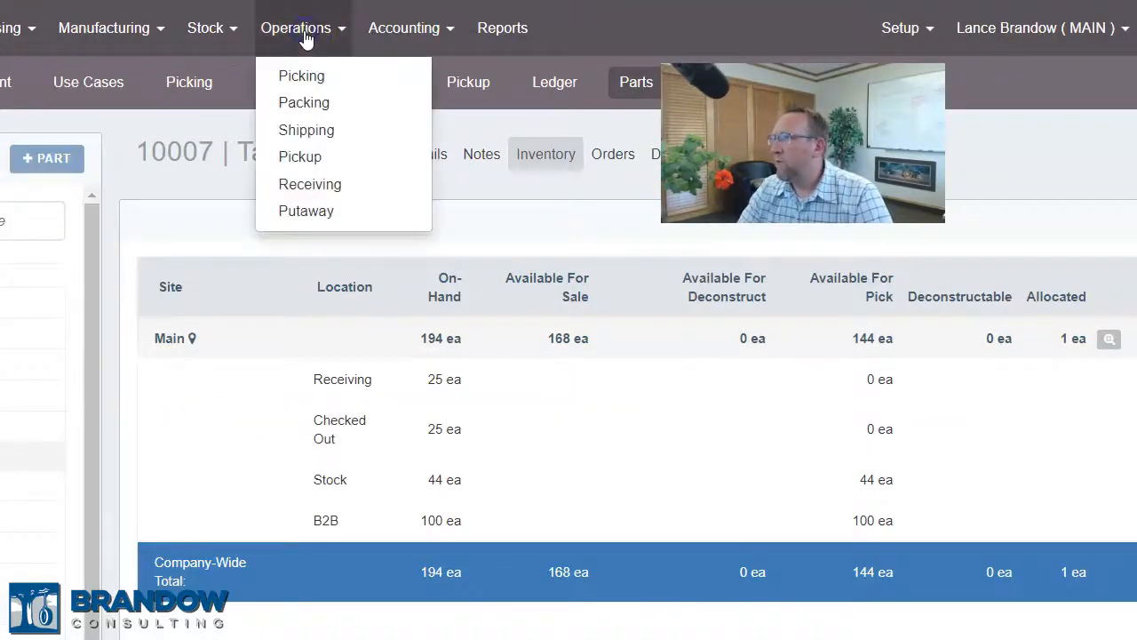
click(303, 214)
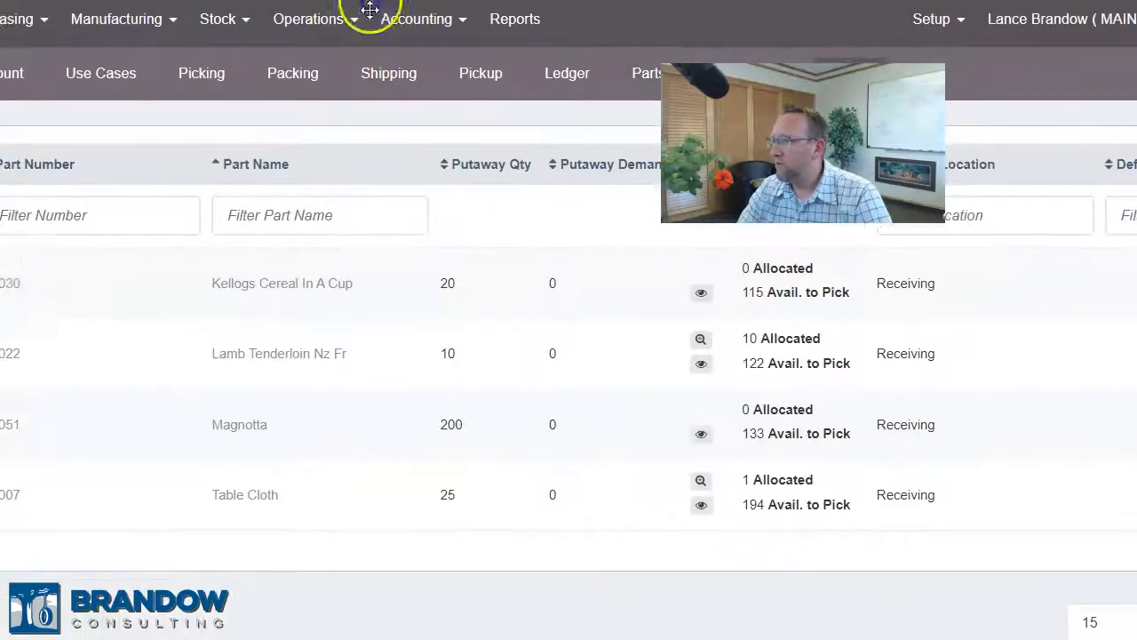